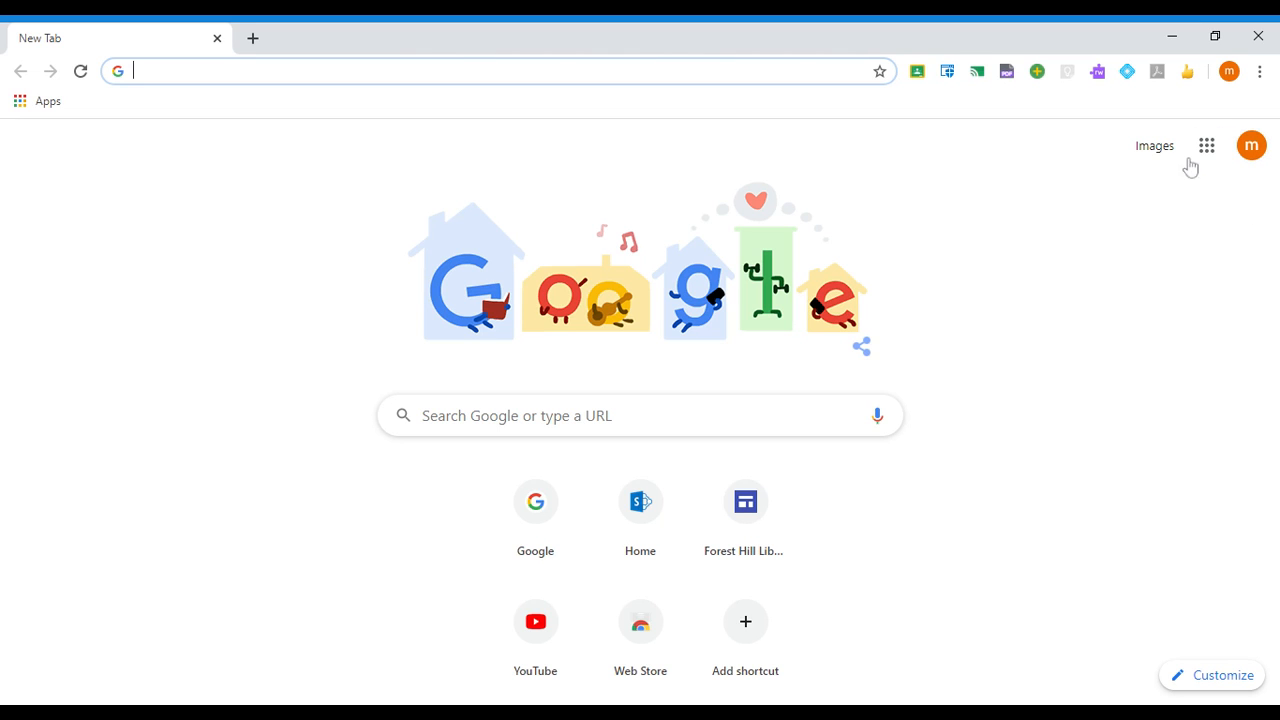
- Open the 2020 Watson Practice class stream from the Google Classroom extension icon
left_click(918, 74)
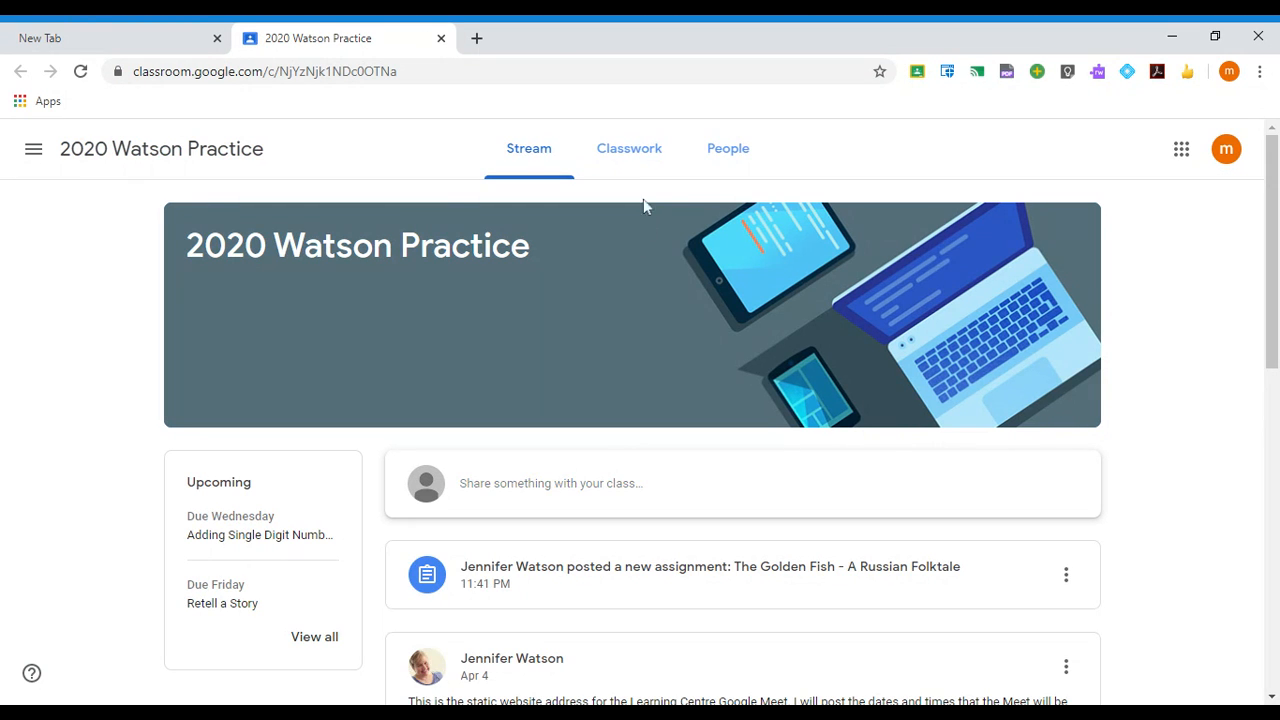
- Switch to the Classwork page listing the Math, Reading, For Fun and Health topics
left_click(631, 163)
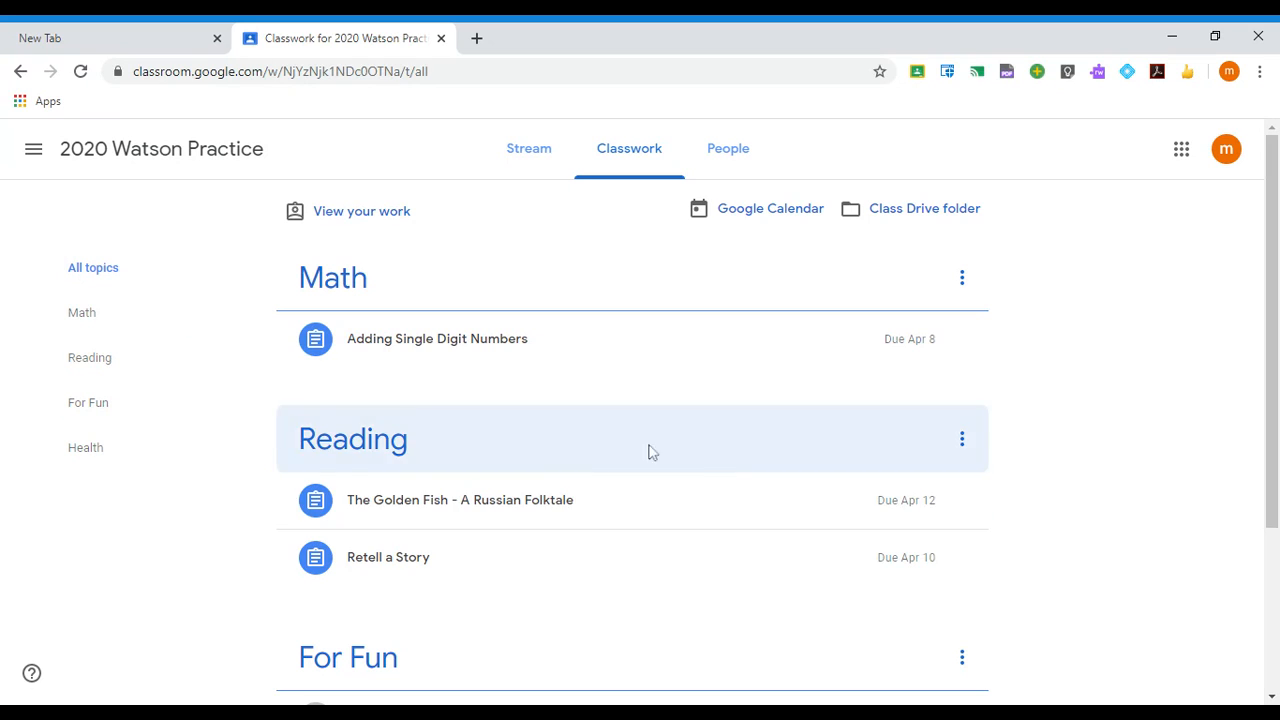
left_click(84, 366)
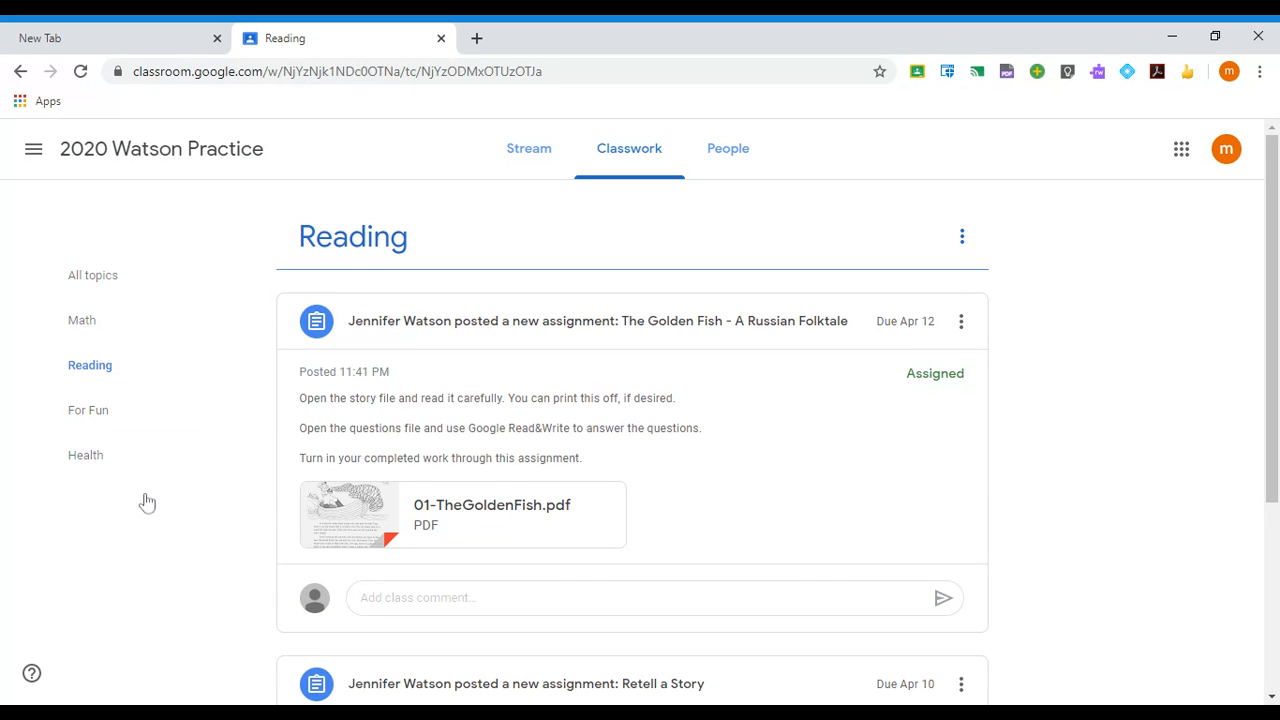
scroll(660, 583, "down", 3)
scroll(557, 531, "up", 3)
left_click(80, 322)
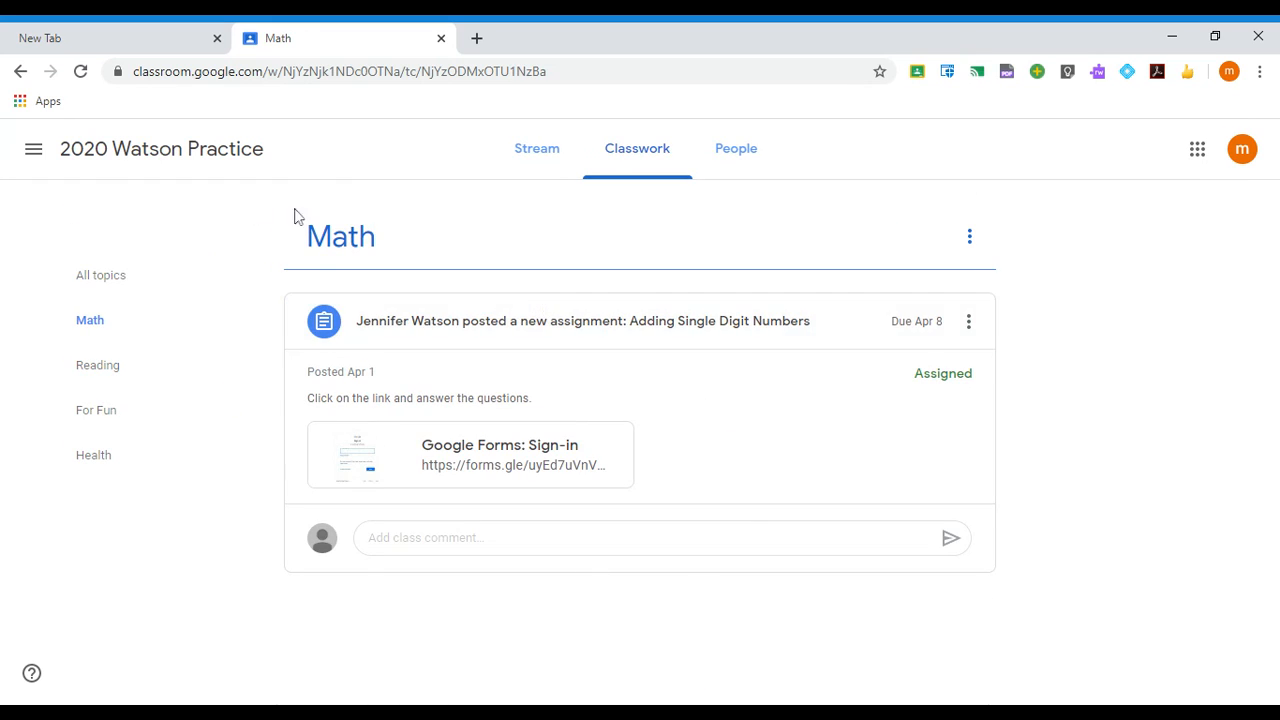
left_click(115, 278)
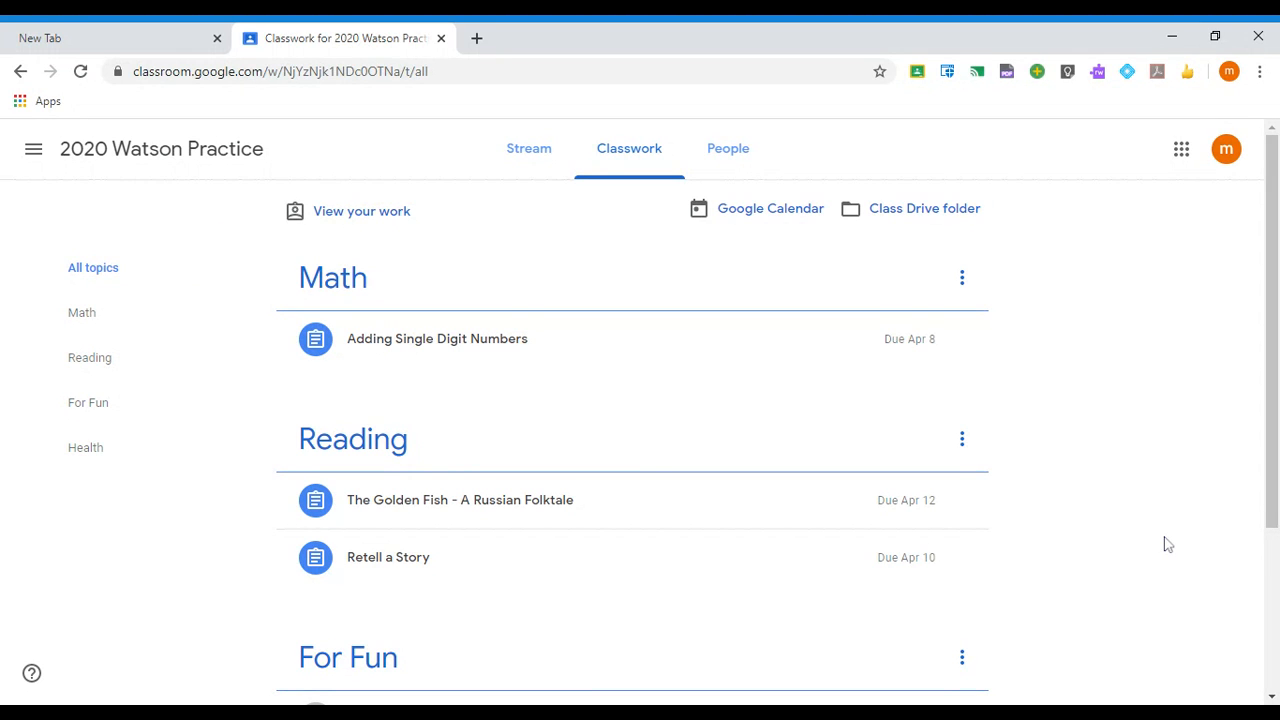
scroll(1124, 409, "down", 3)
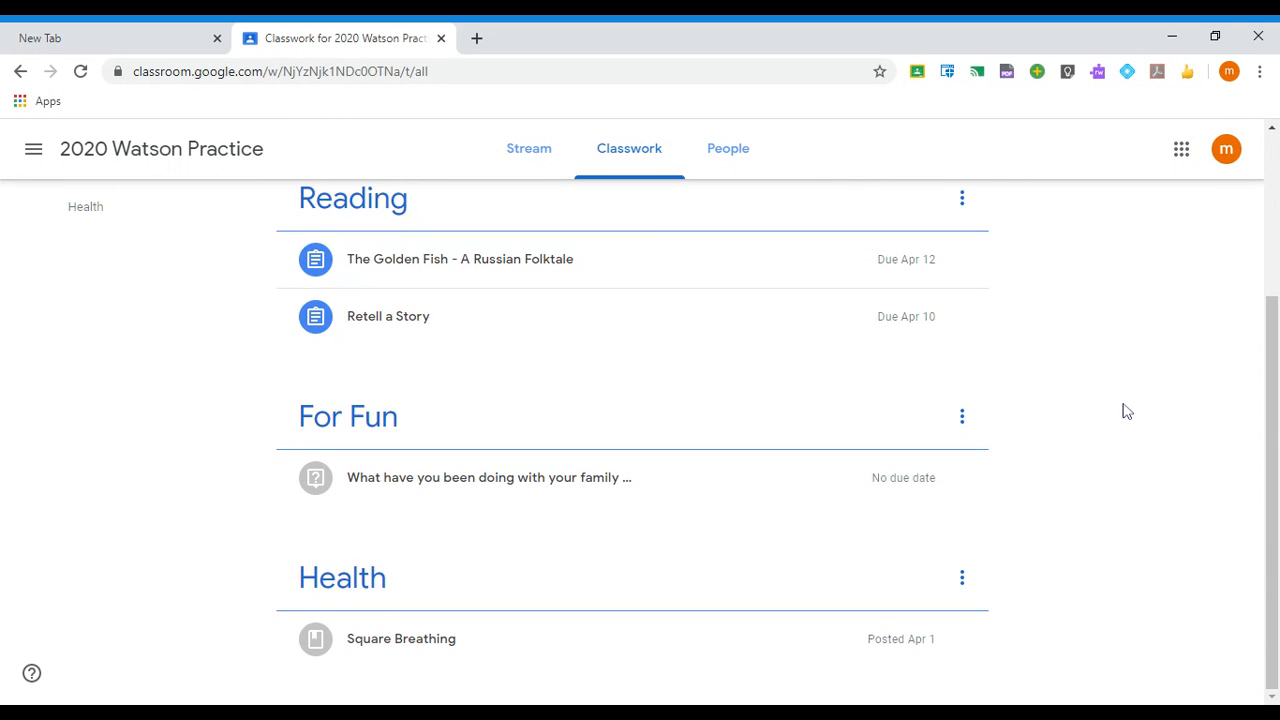
scroll(1122, 412, "up", 3)
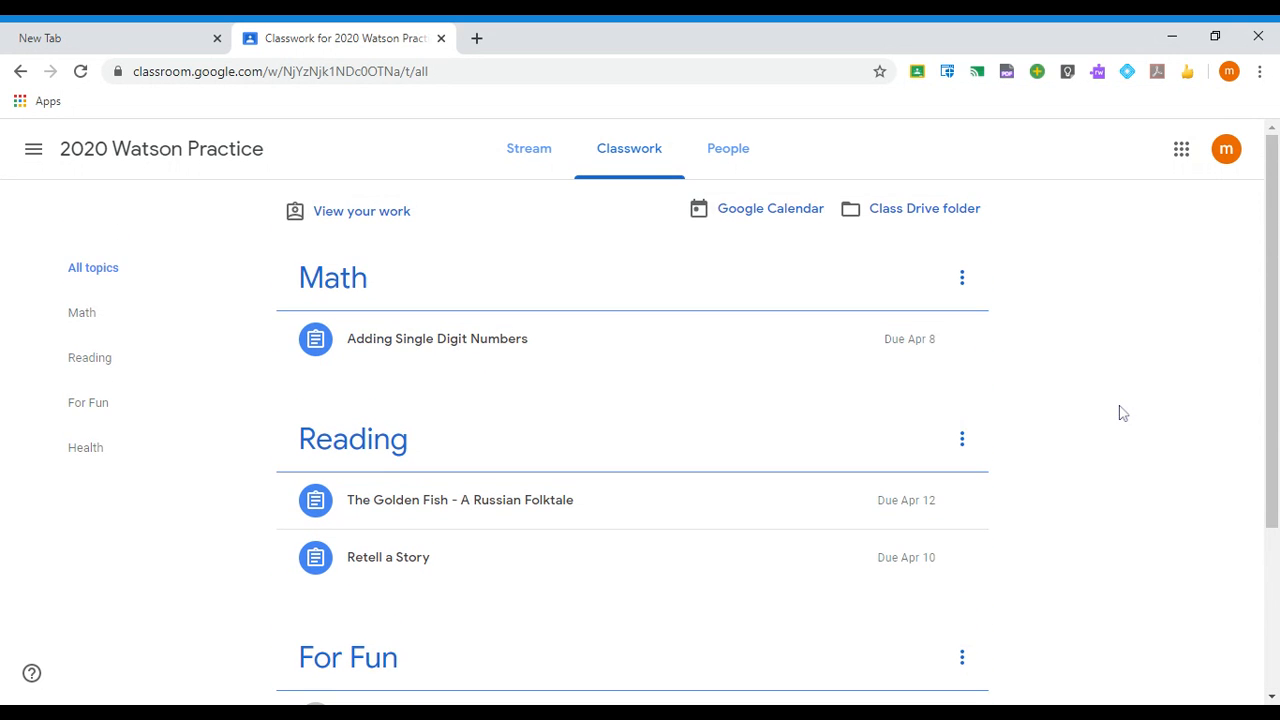
scroll(1124, 413, "down", 3)
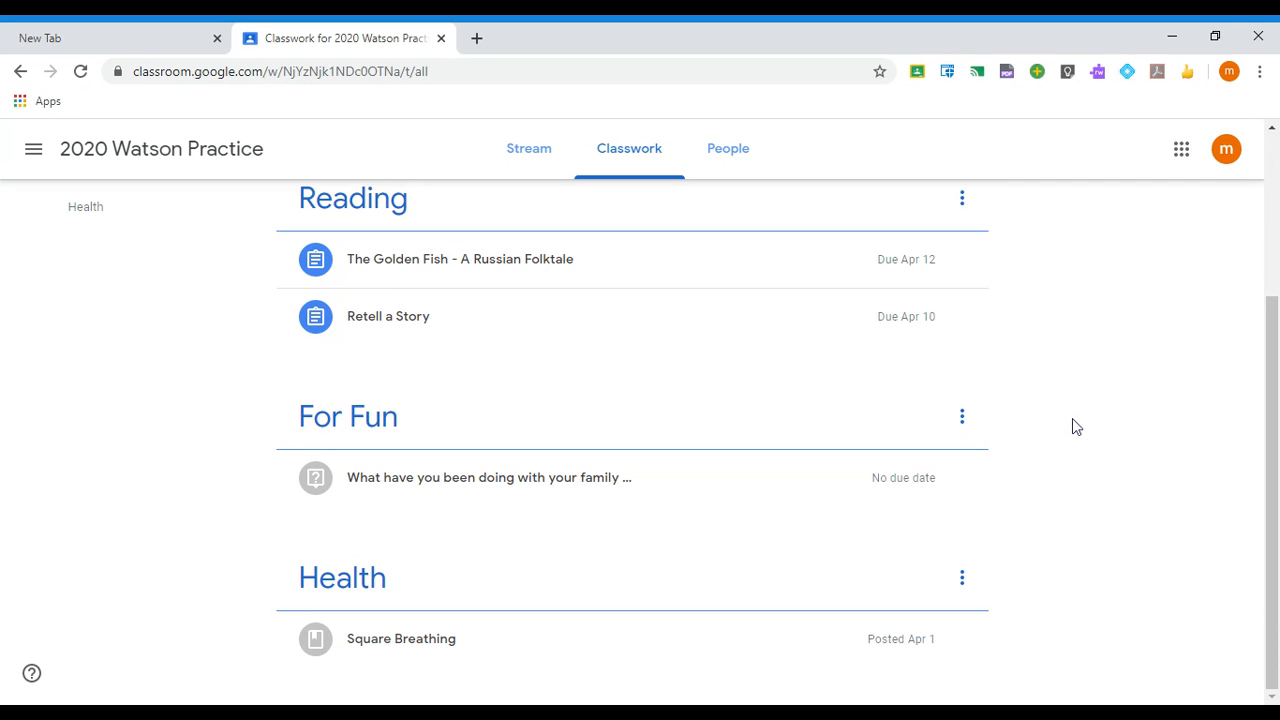
scroll(1072, 419, "up", 3)
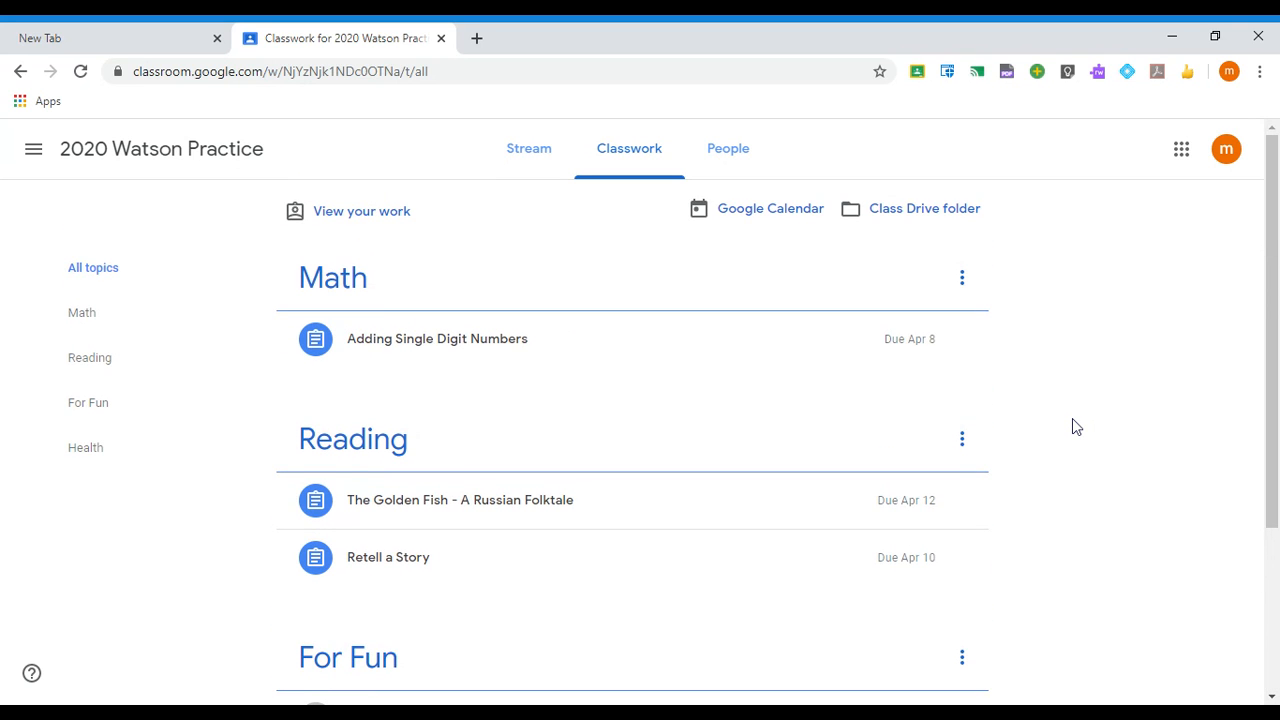
scroll(1126, 411, "down", 3)
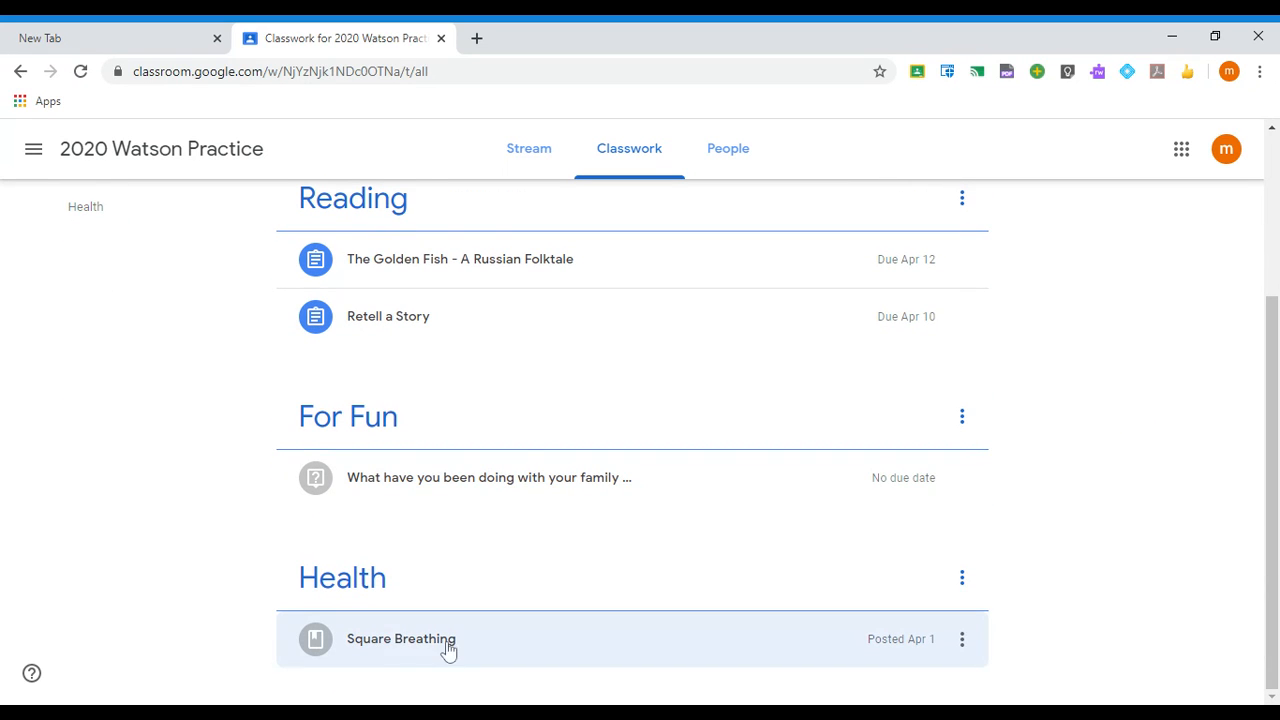
- Open the Square Breathing material page and preview its 2-minute YouTube meditation video
left_click(386, 640)
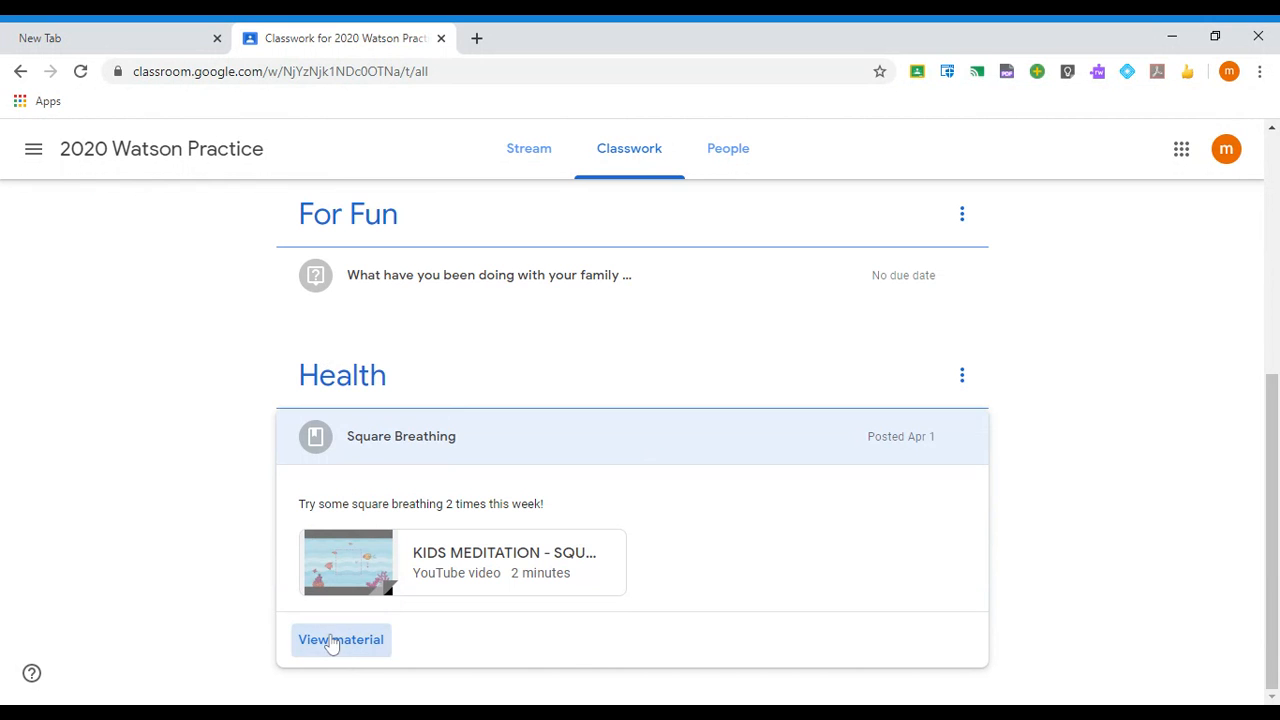
left_click(335, 642)
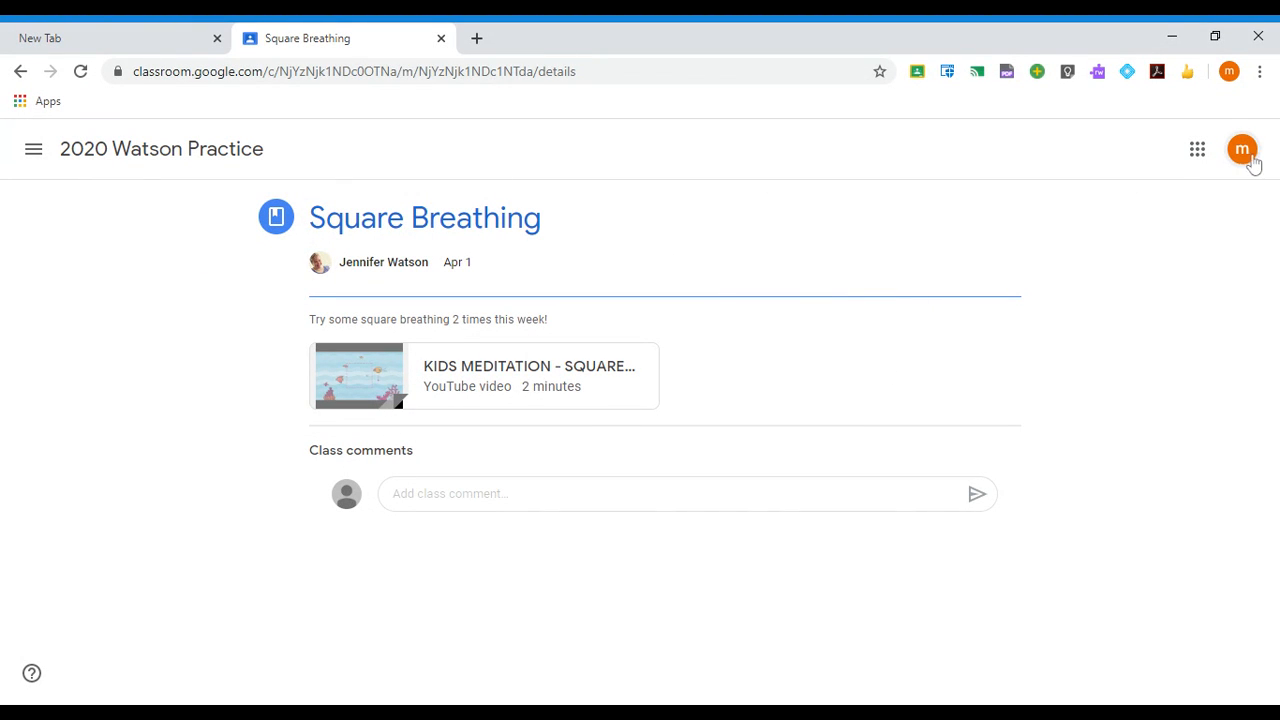
left_click(472, 375)
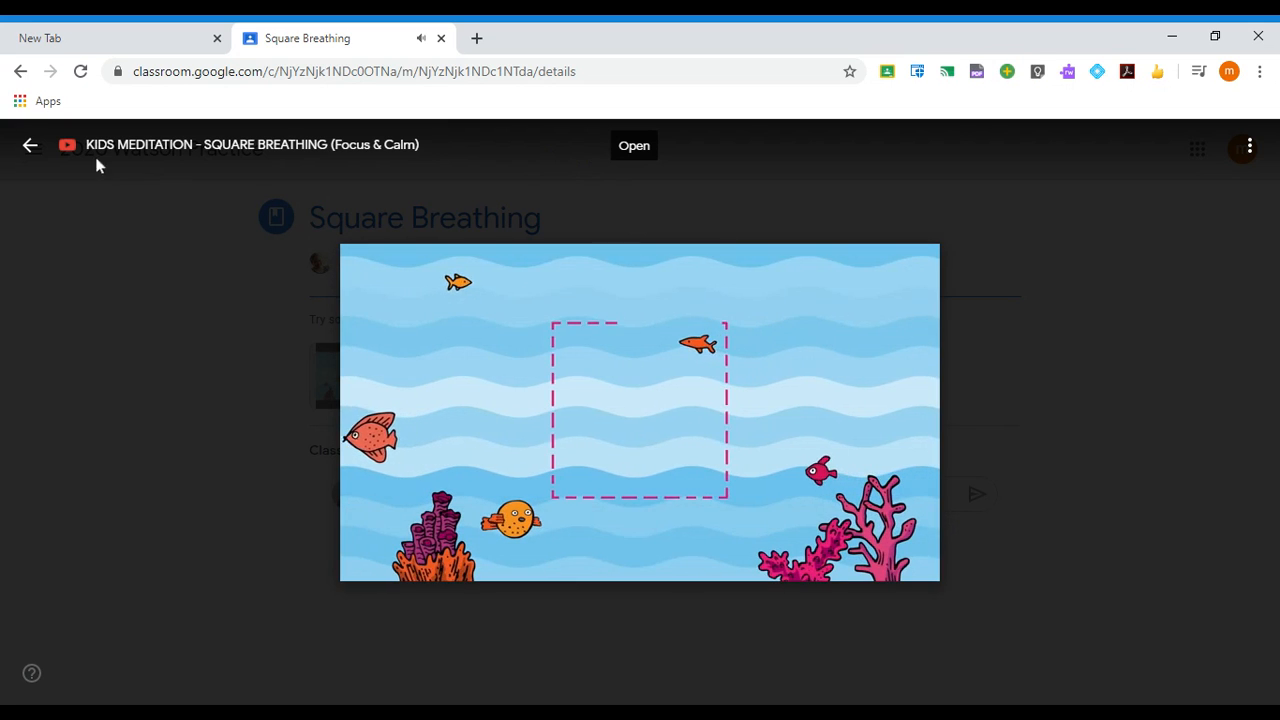
left_click(28, 145)
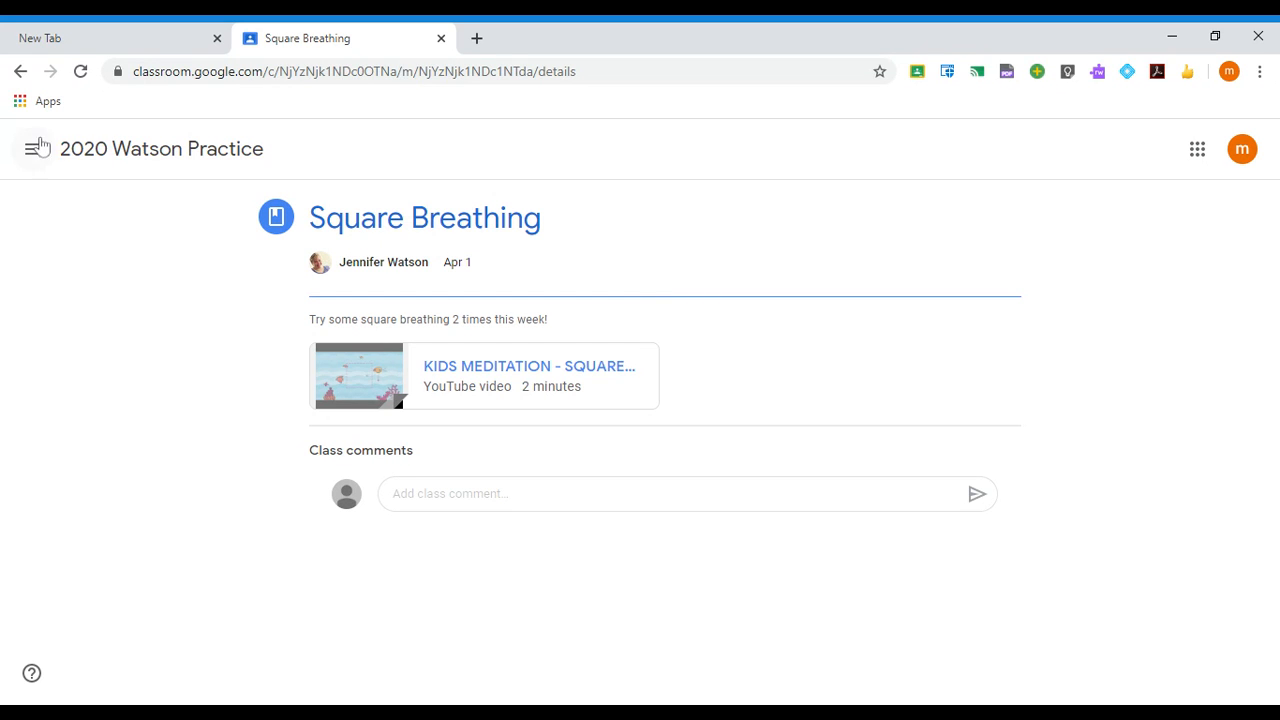
- Go back to Classwork and open the For Fun family-time question showing the turned-in answer
left_click(20, 71)
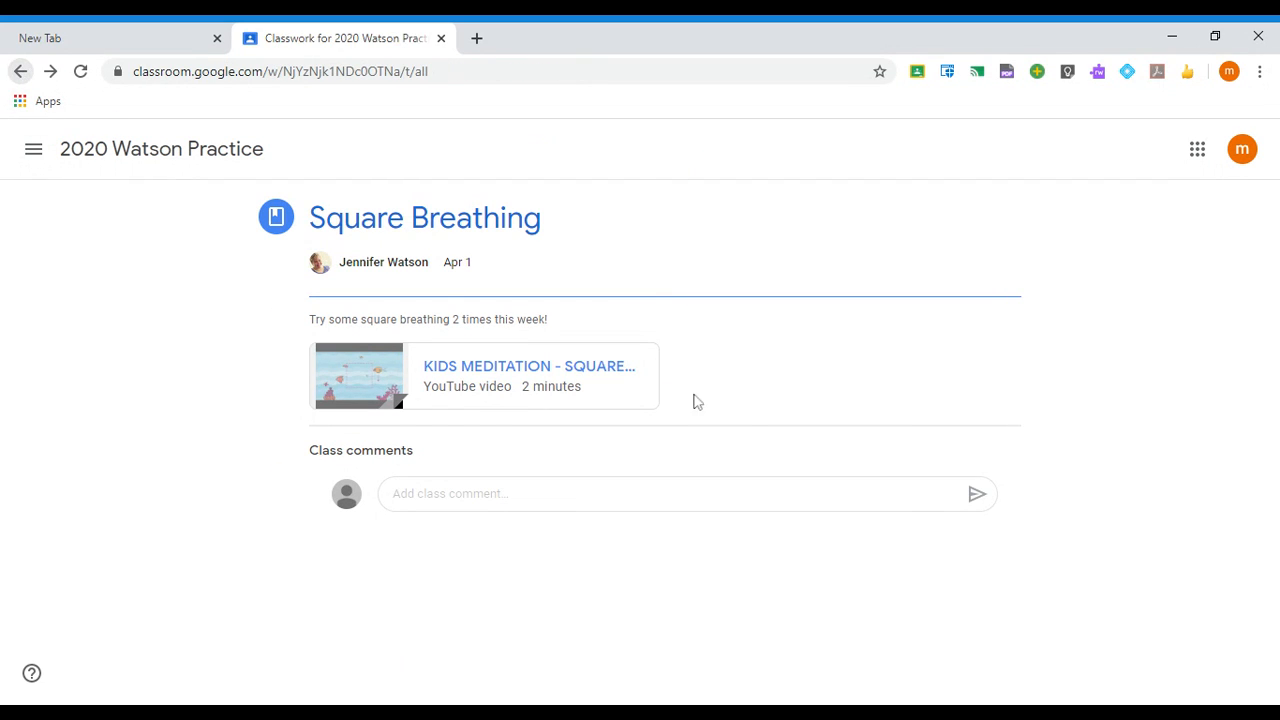
scroll(843, 388, "down", 3)
scroll(1145, 463, "down", 3)
scroll(1123, 457, "up", 3)
scroll(1120, 451, "down", 1)
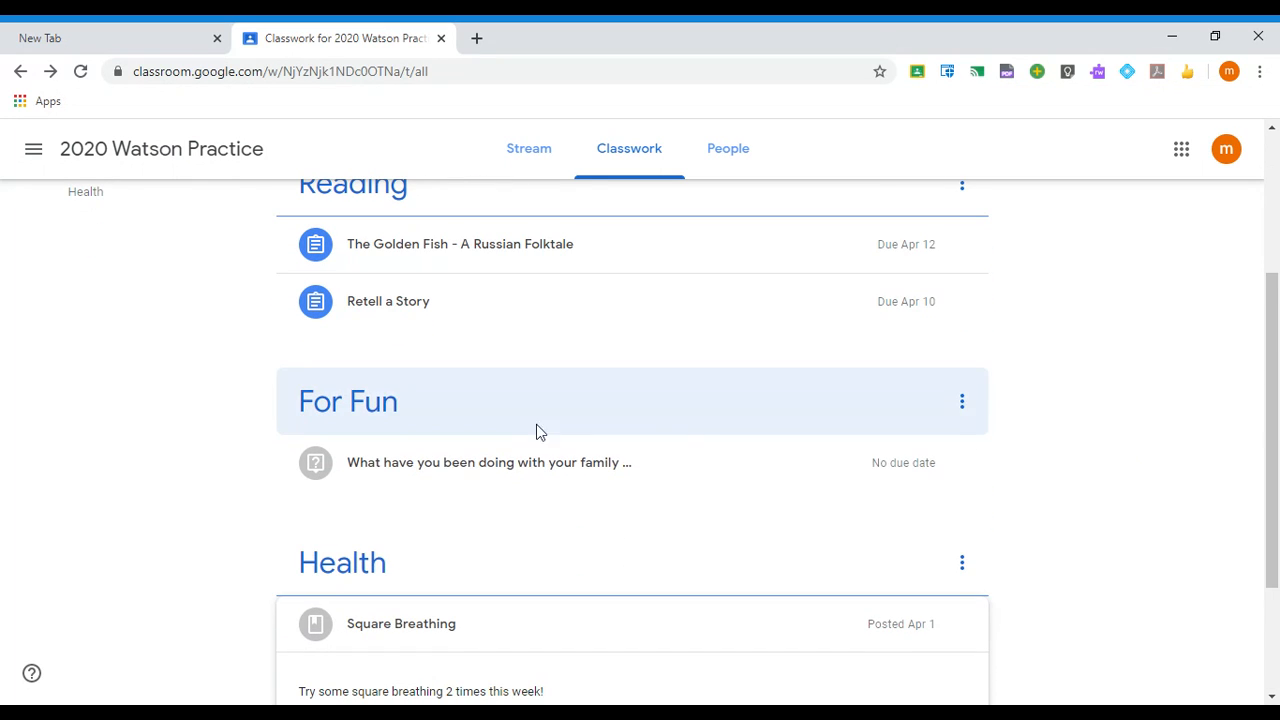
left_click(507, 470)
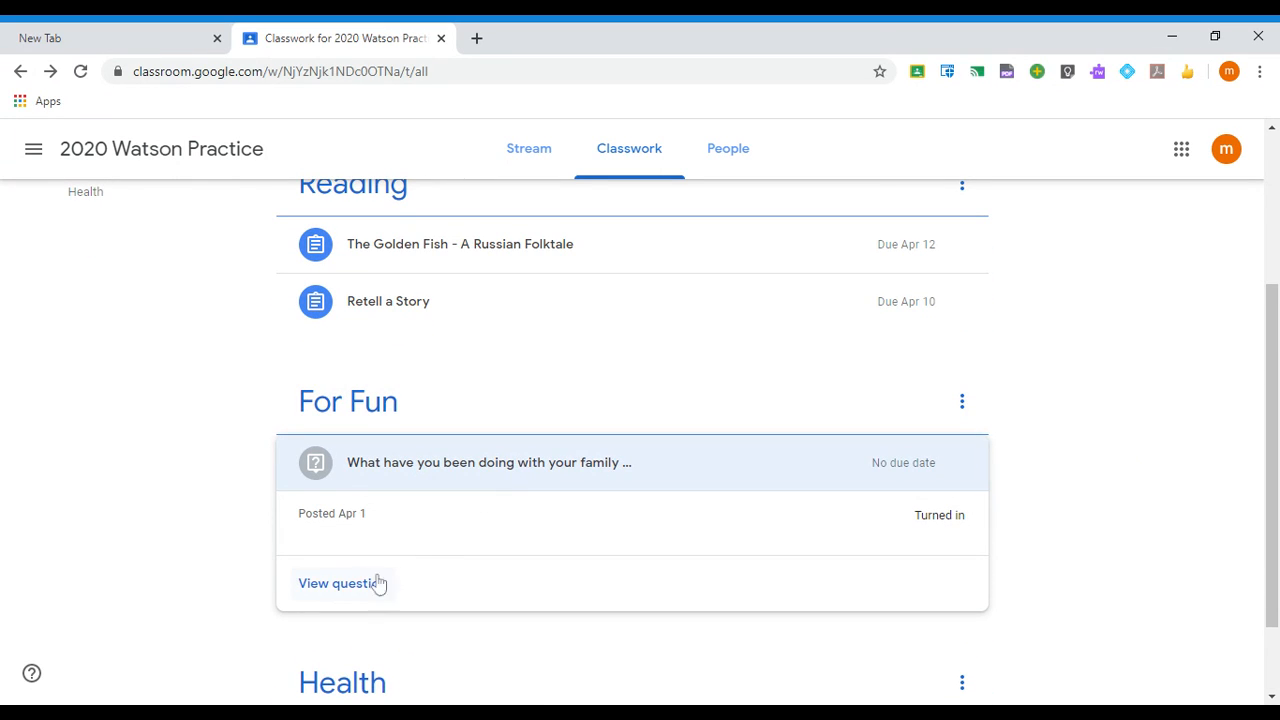
left_click(342, 583)
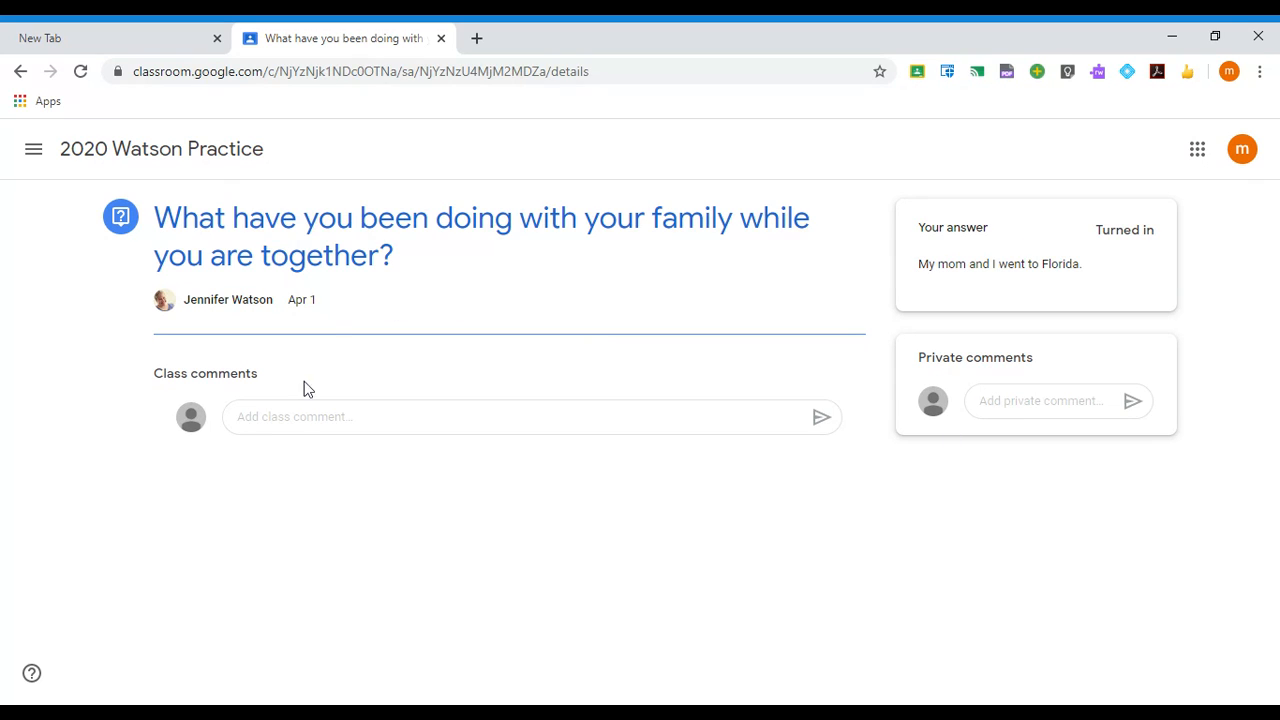
left_click(300, 416)
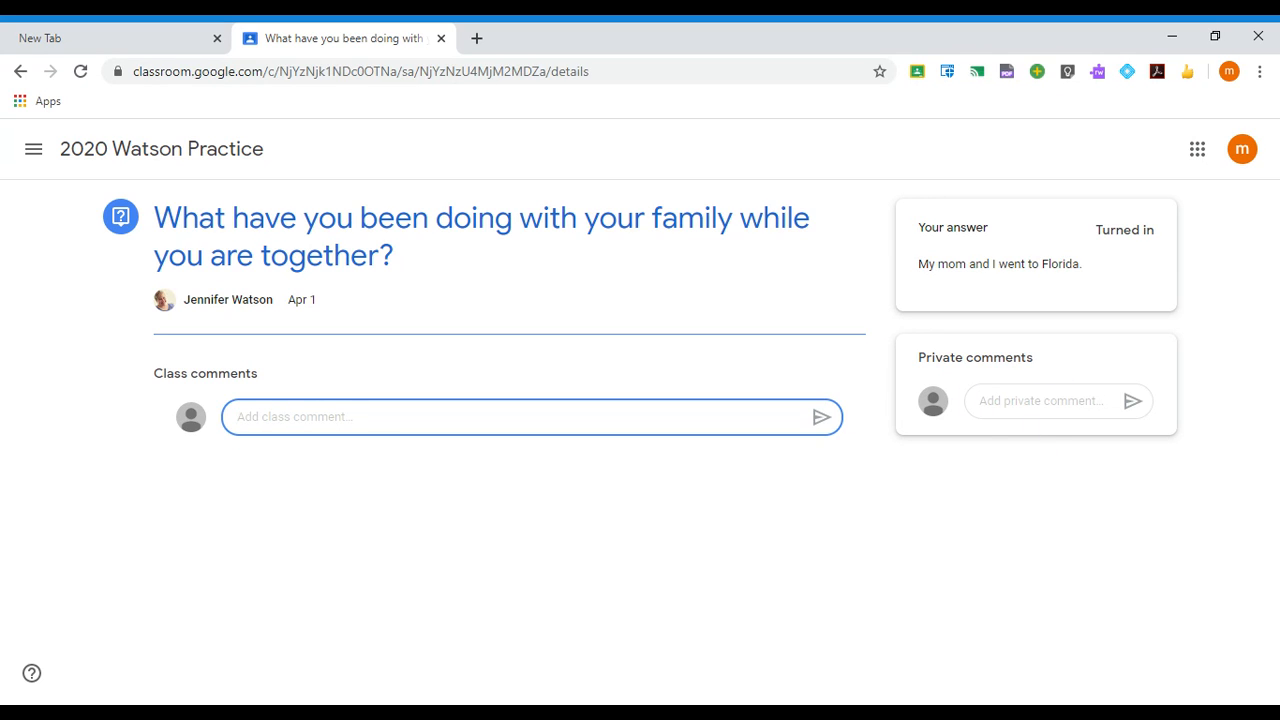
- Send the private comment 'Do you want to know what we did on March Break' and return to Classwork
left_click(1045, 401)
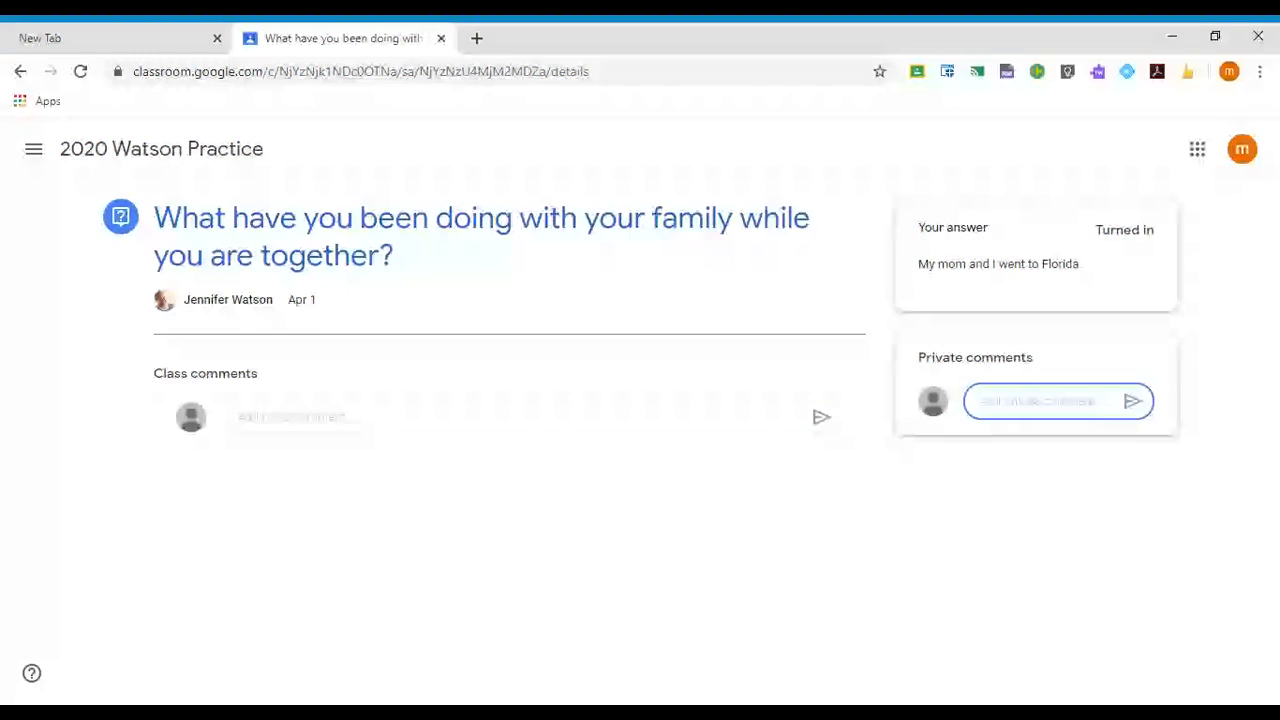
type("Do")
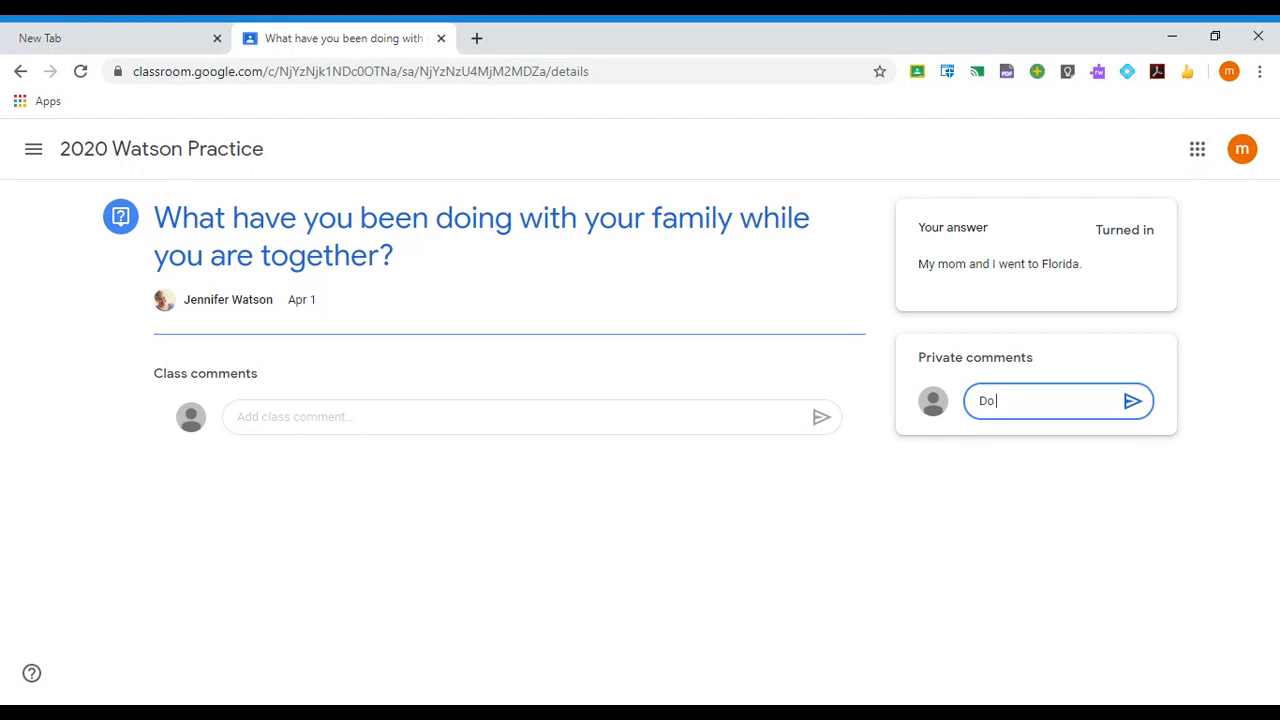
type(" you want to know what we")
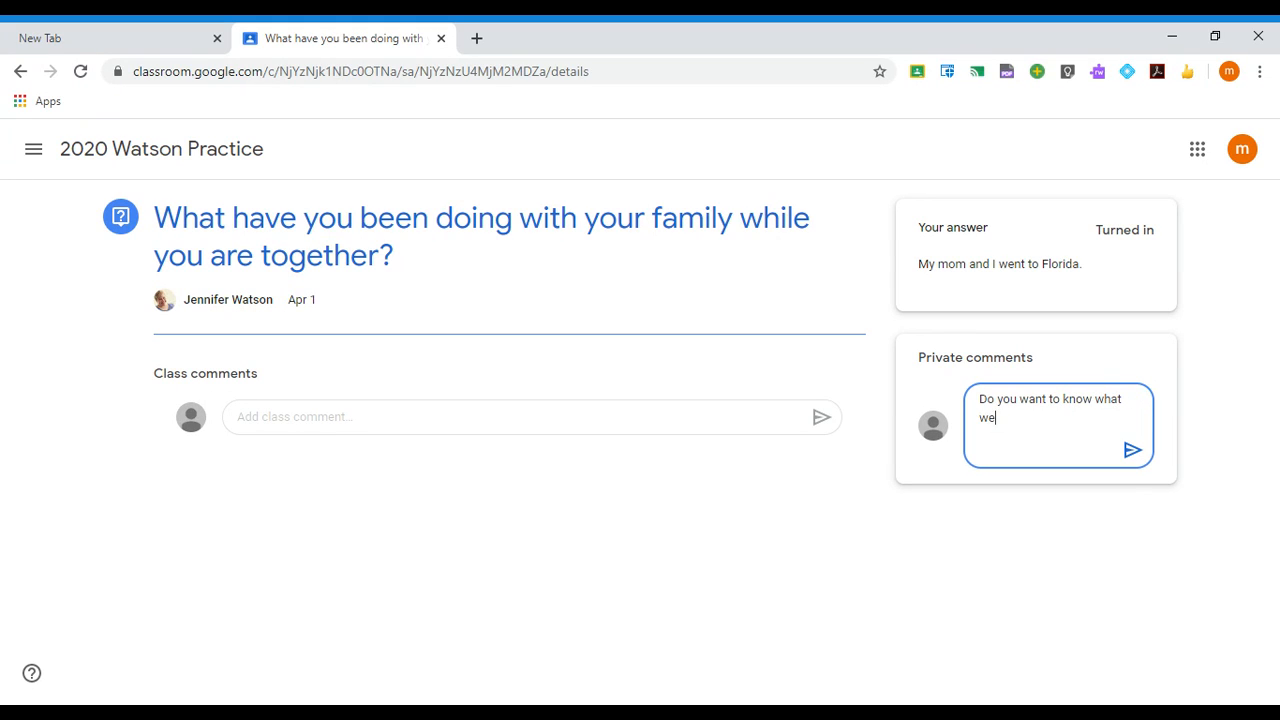
type(" did on Marc")
type("h brea")
key("BackSpace")
key("BackSpace")
key("BackSpace")
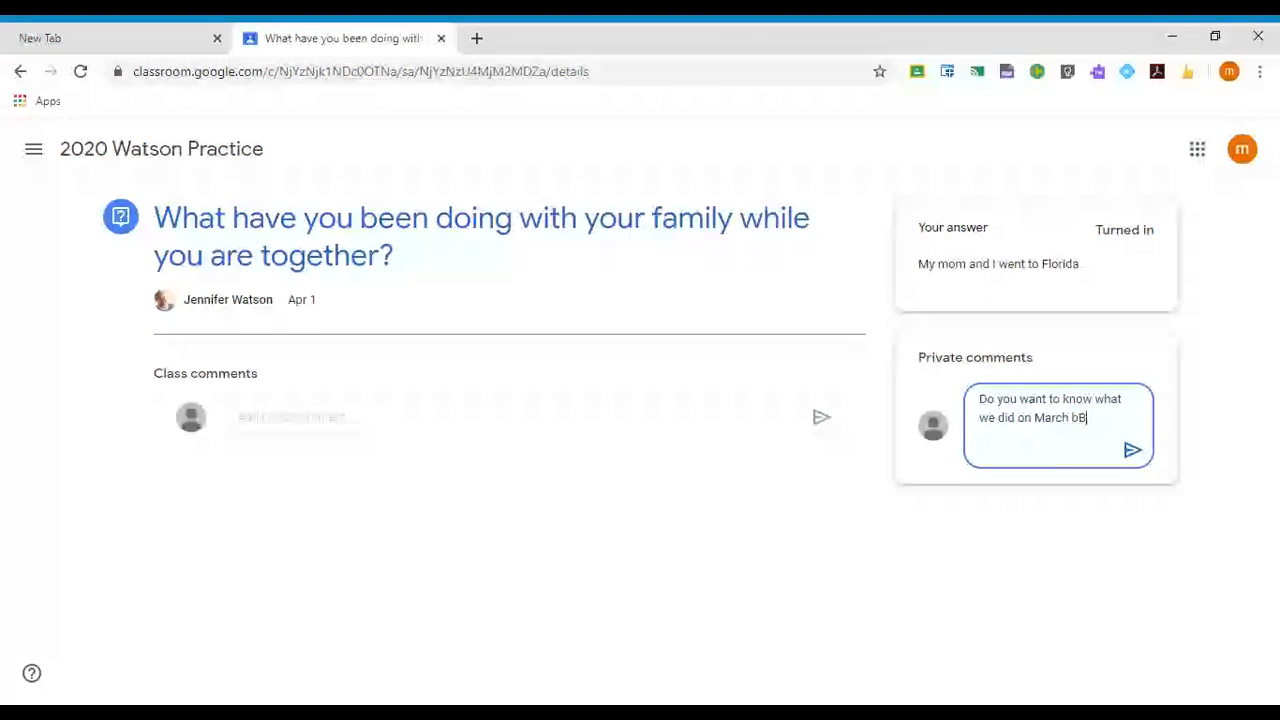
type("Break")
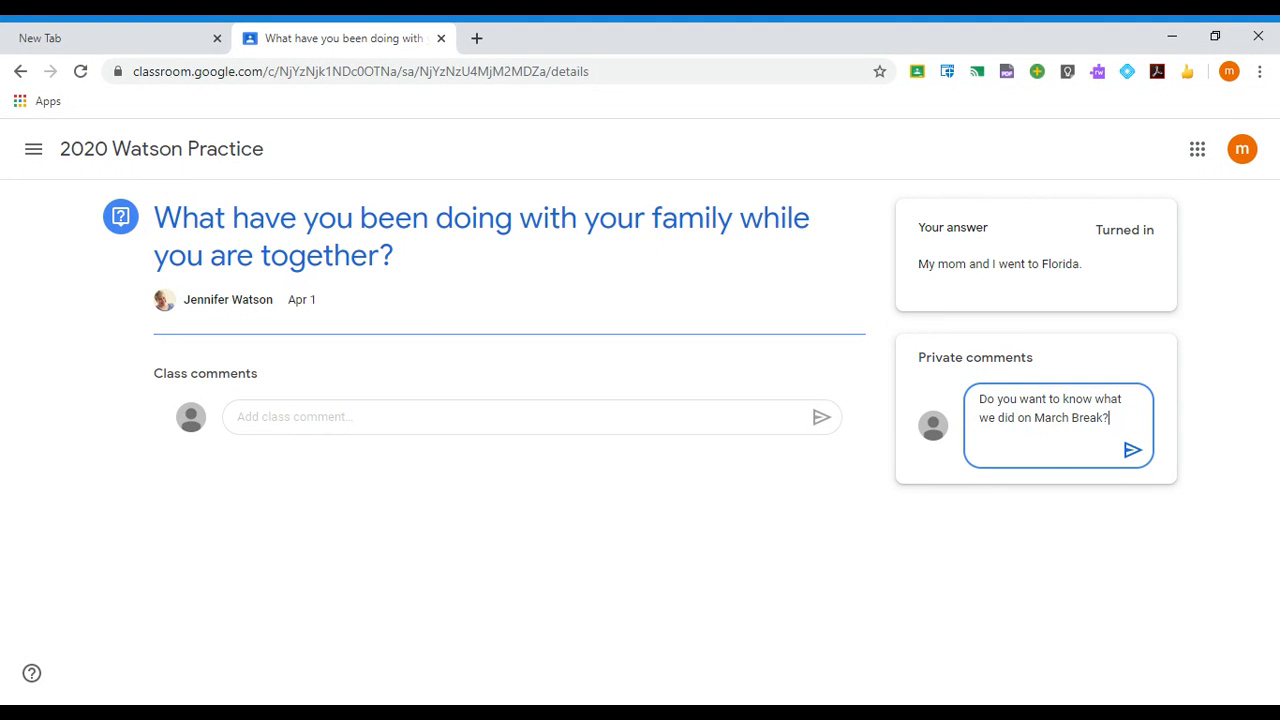
left_click(1136, 454)
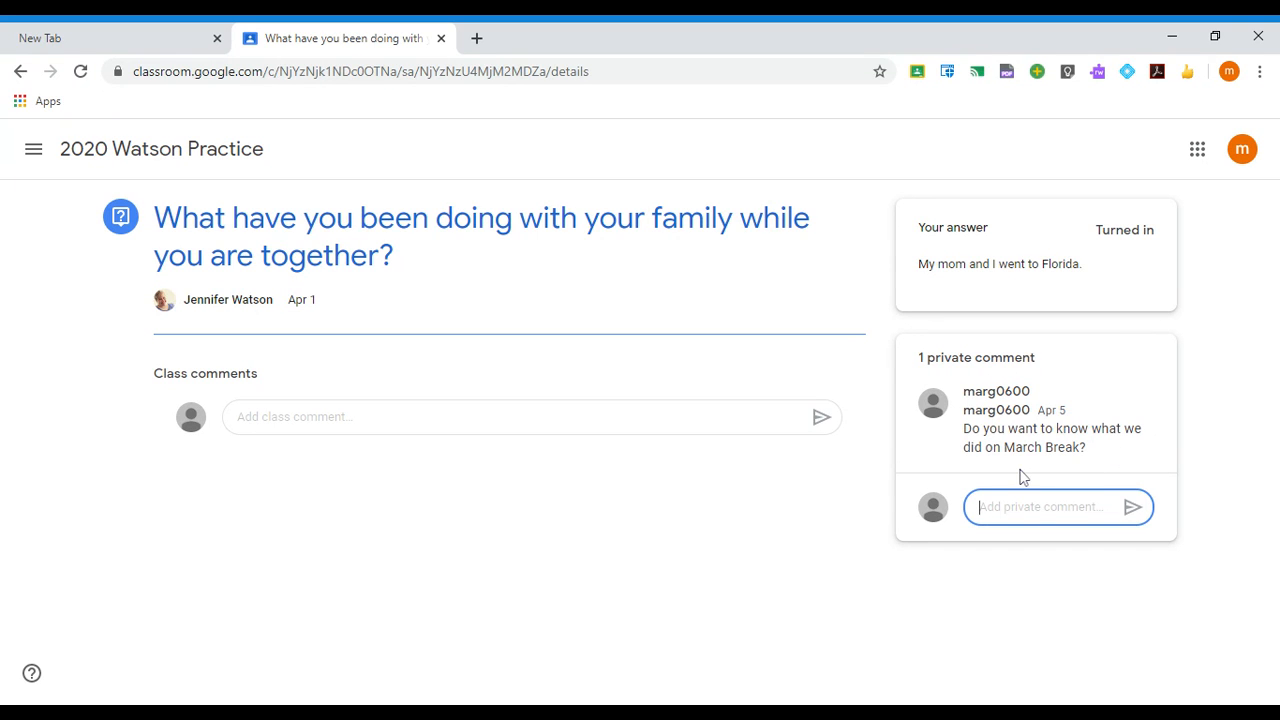
left_click(116, 164)
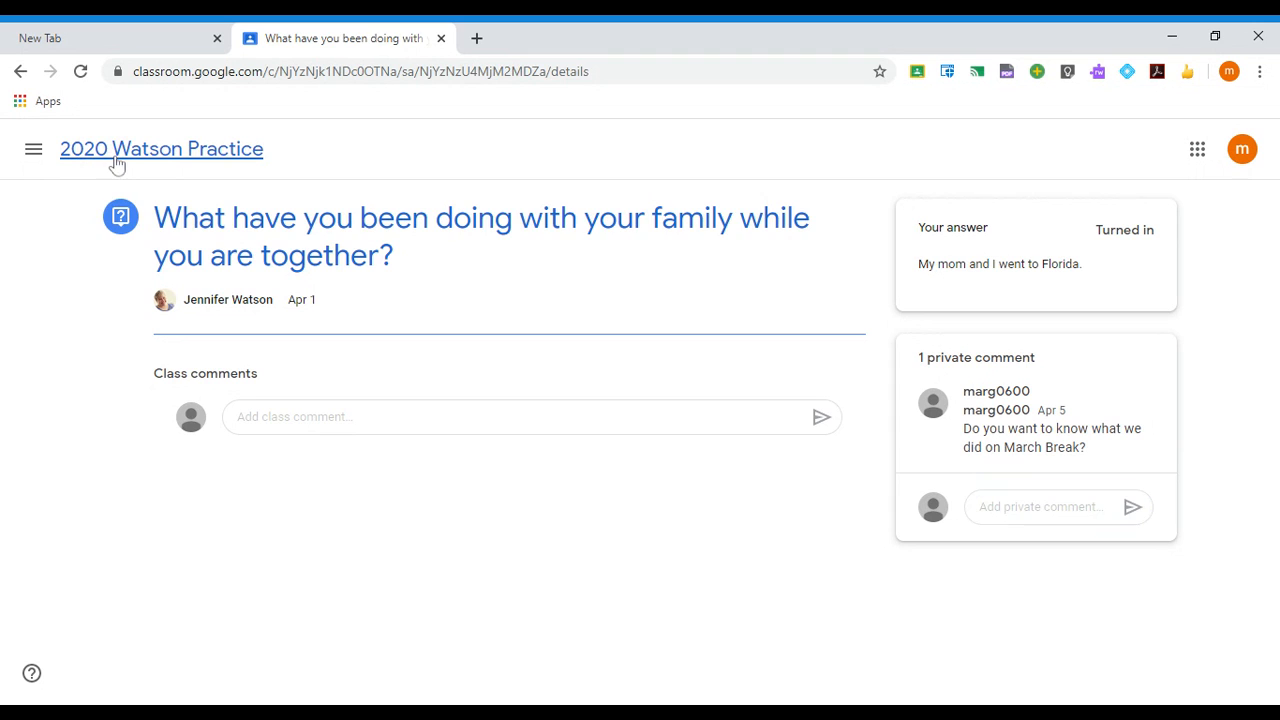
left_click(631, 161)
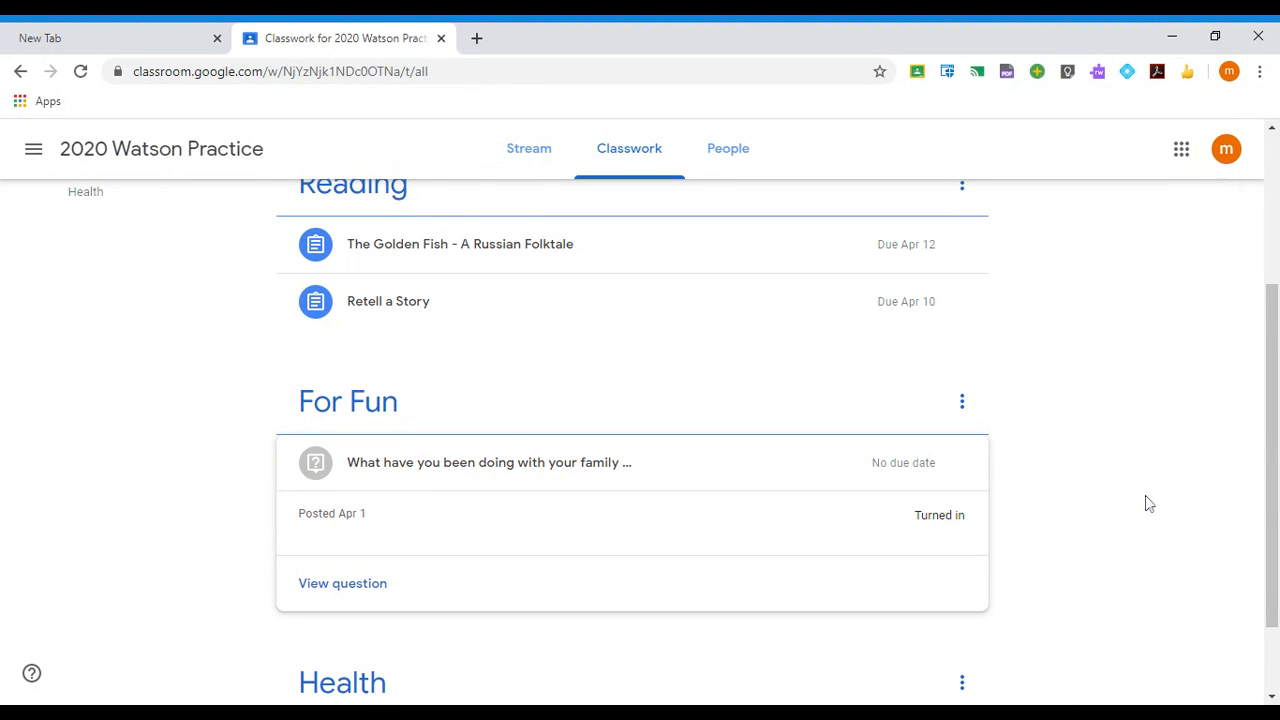
- Open the Adding Single Digit Numbers assignment page, due Apr 8, with its Google Forms link
scroll(1146, 506, "up", 2)
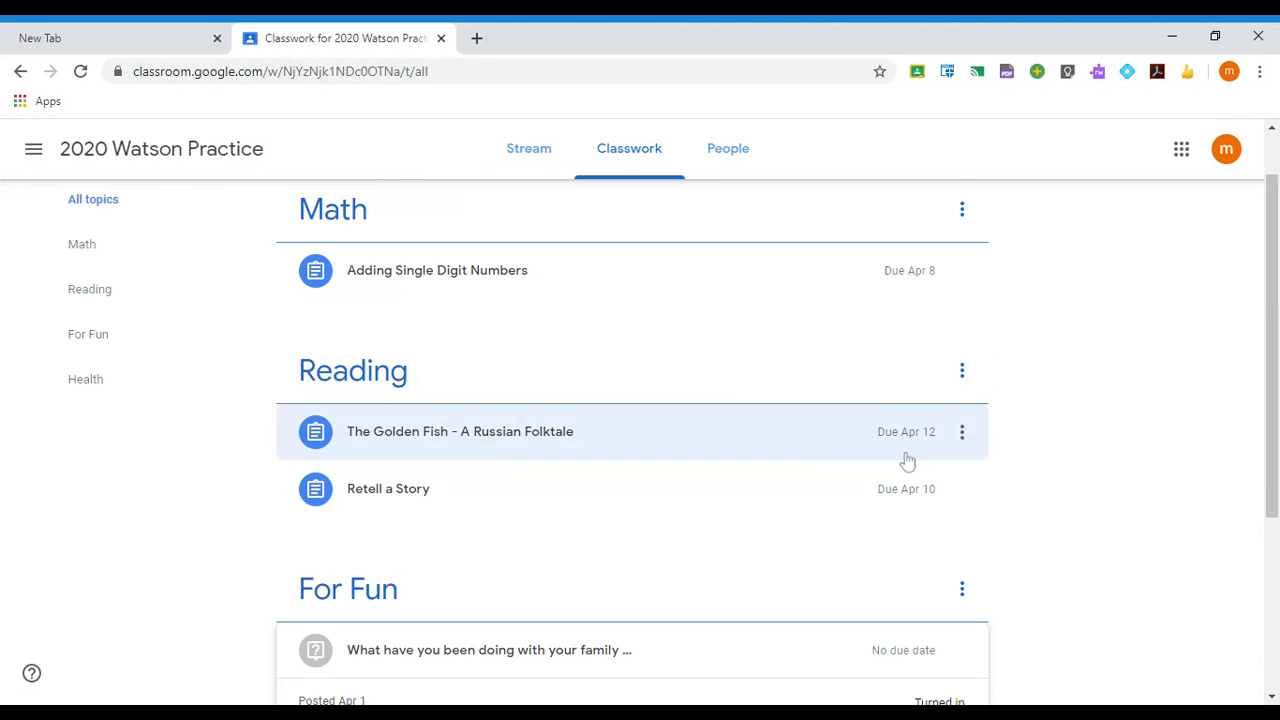
left_click(429, 276)
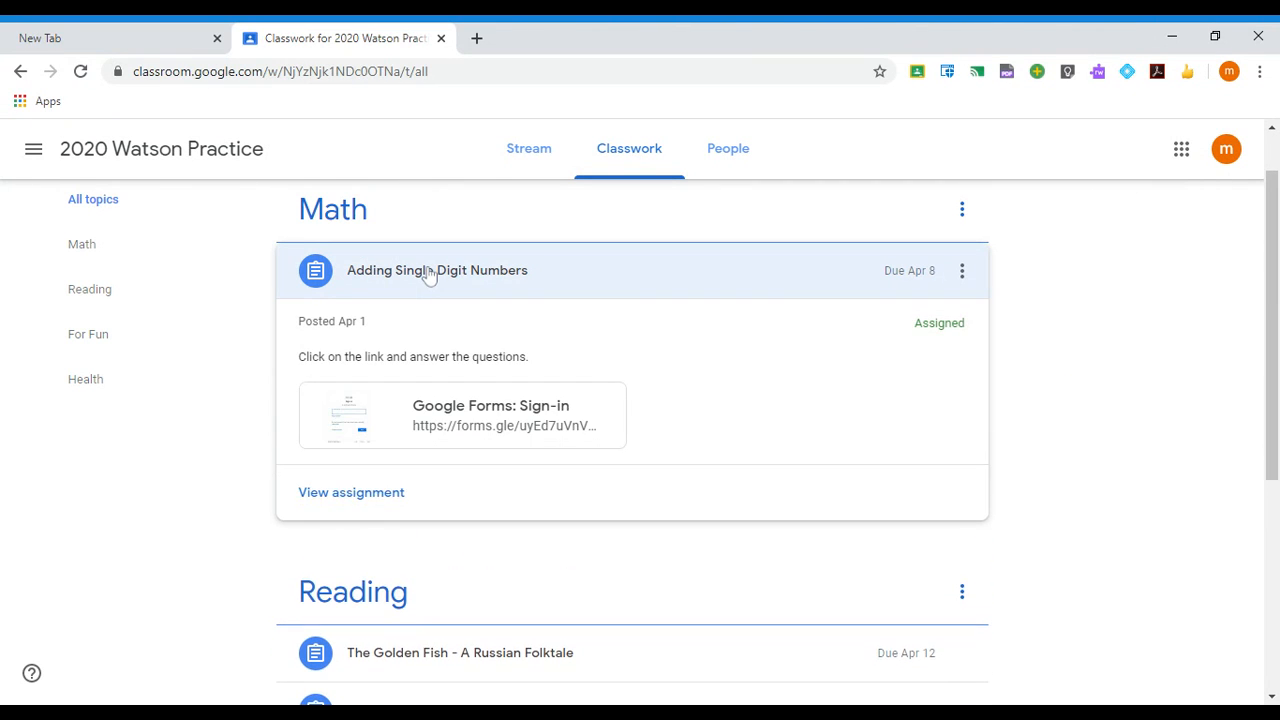
left_click(363, 498)
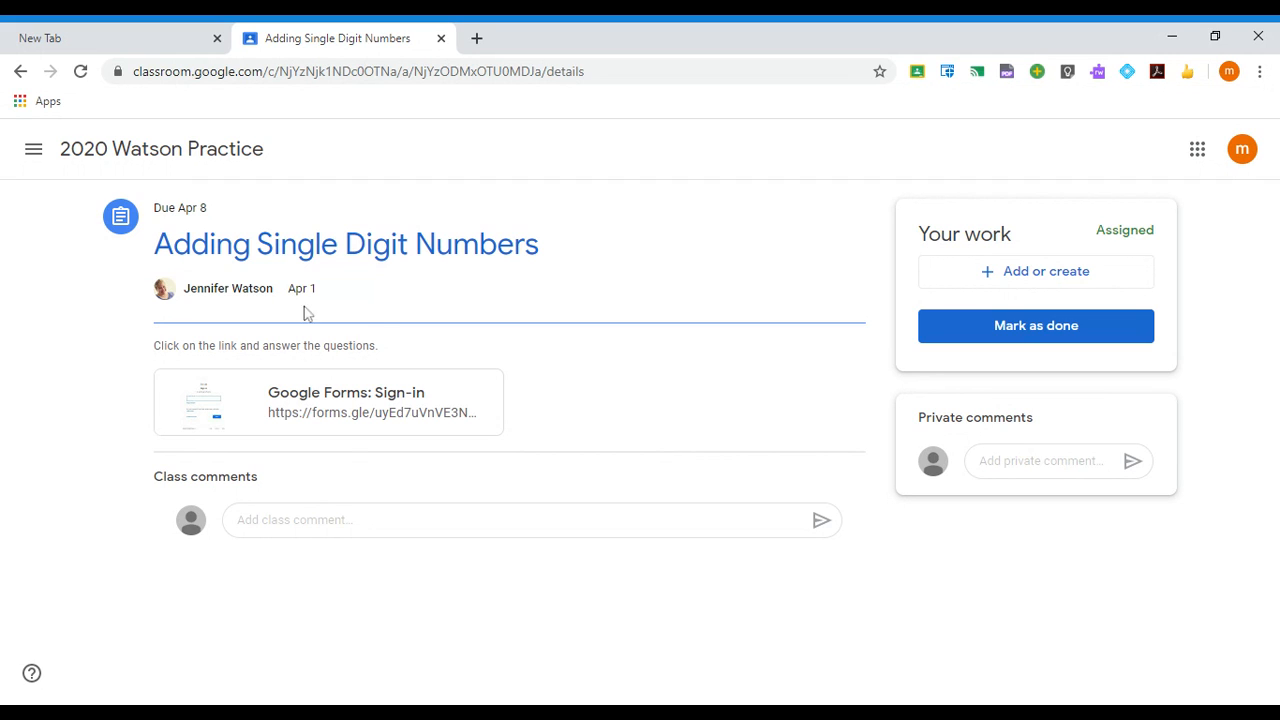
- In the Adding Numbers #1 form, answer 5 for 3 + 2 and 10 for 4 + 6, then submit
left_click(362, 403)
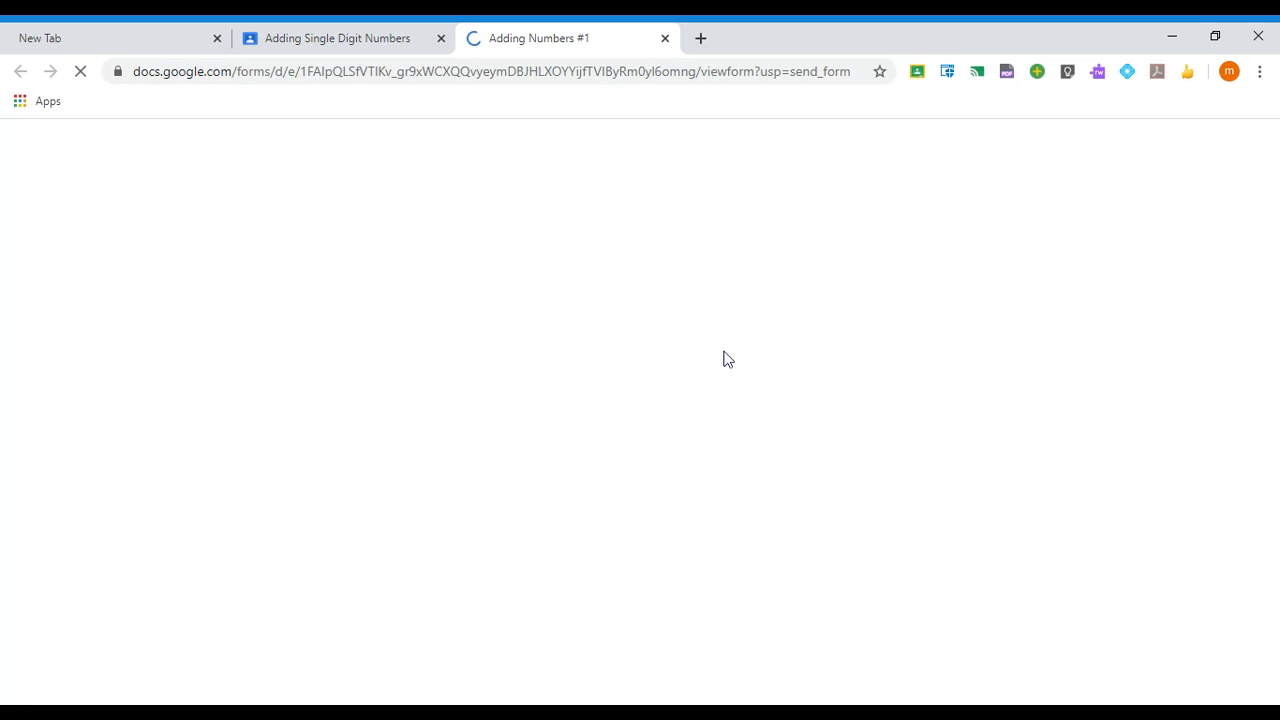
scroll(260, 335, "down", 1)
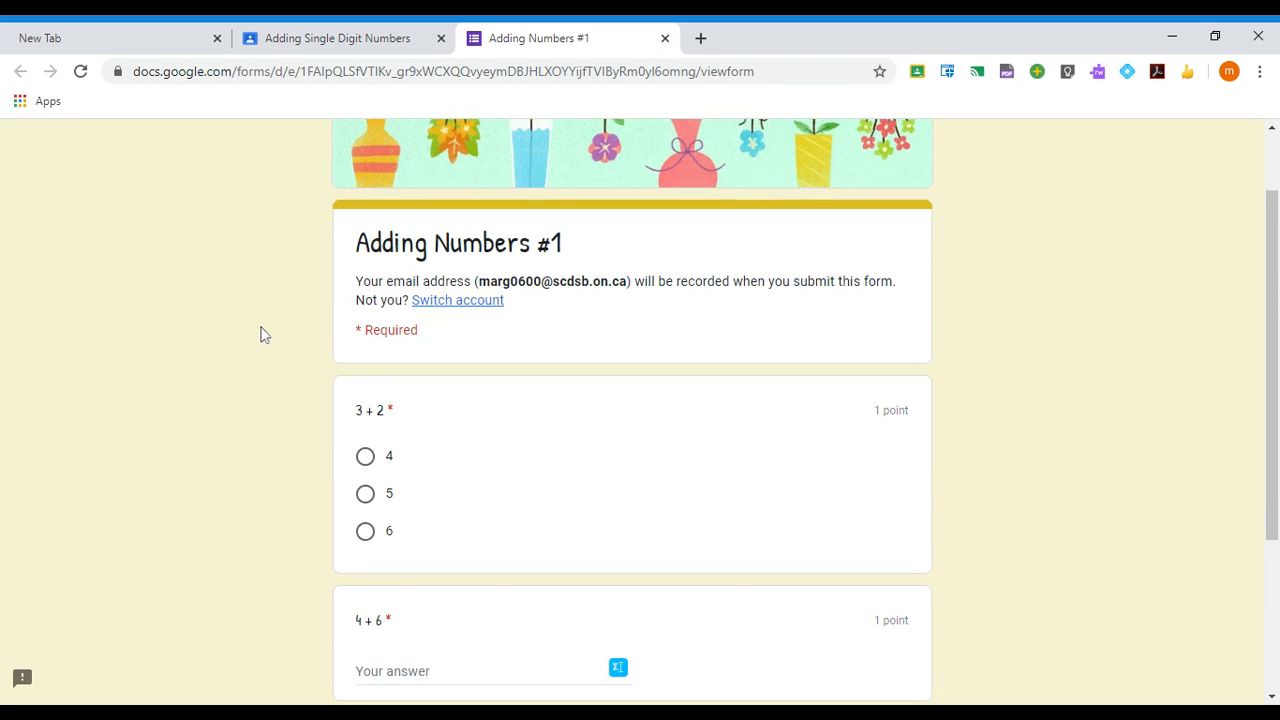
scroll(262, 335, "down", 1)
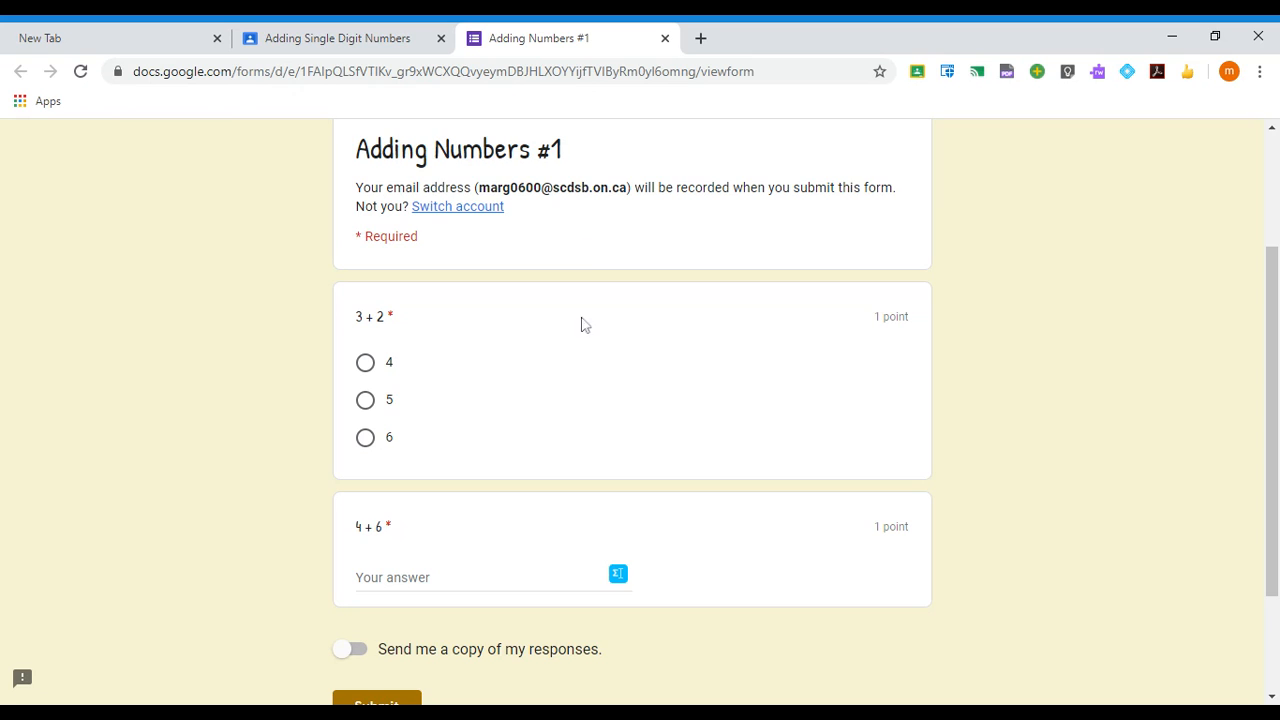
scroll(565, 352, "down", 1)
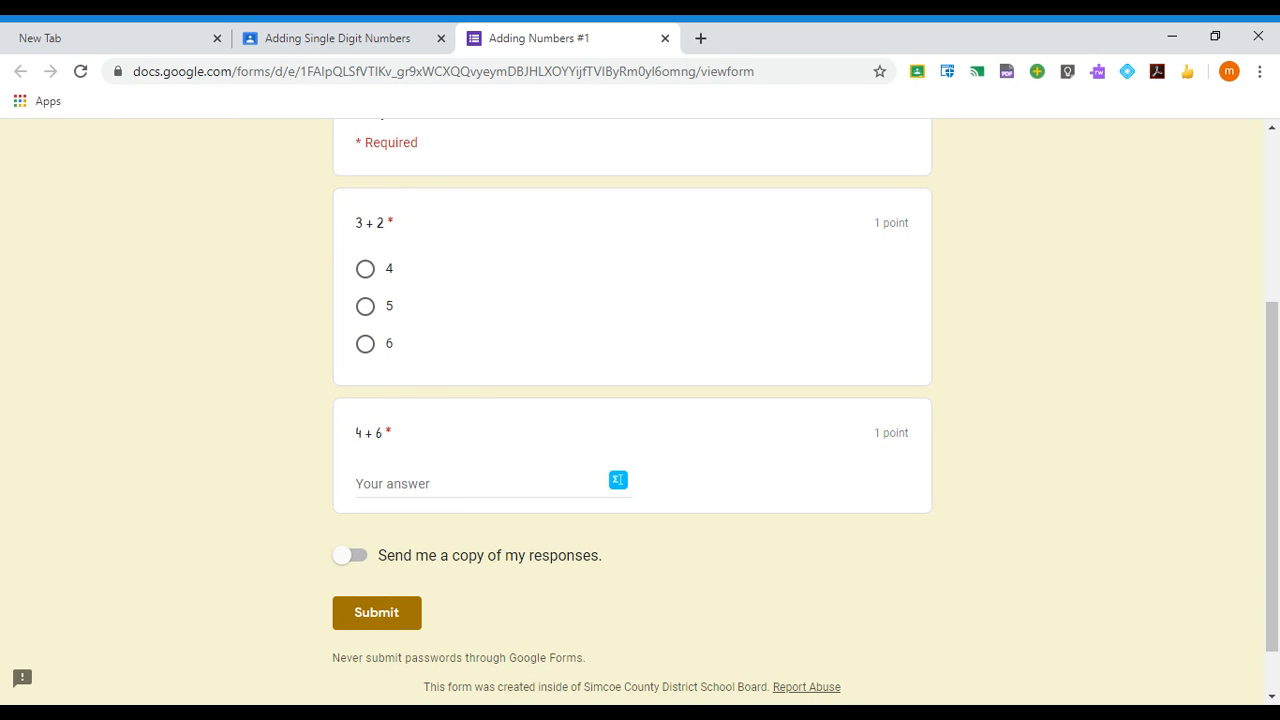
left_click(366, 306)
left_click(405, 484)
type("10")
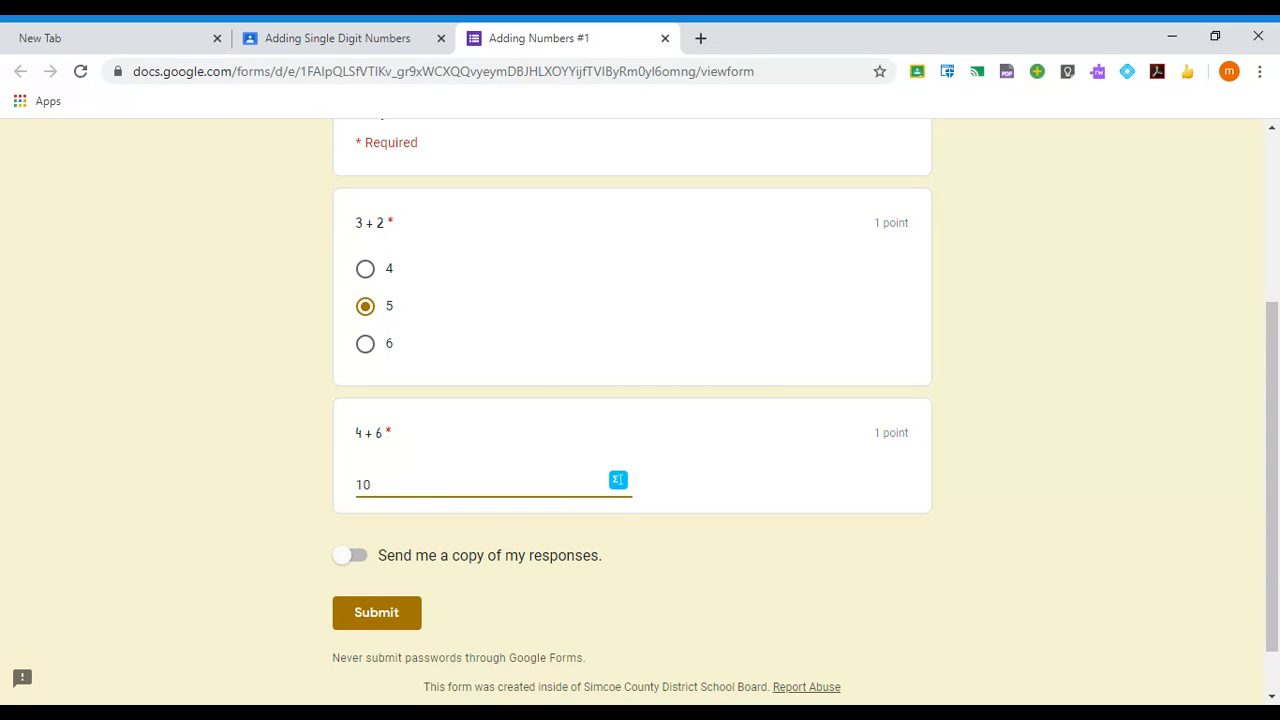
left_click(375, 613)
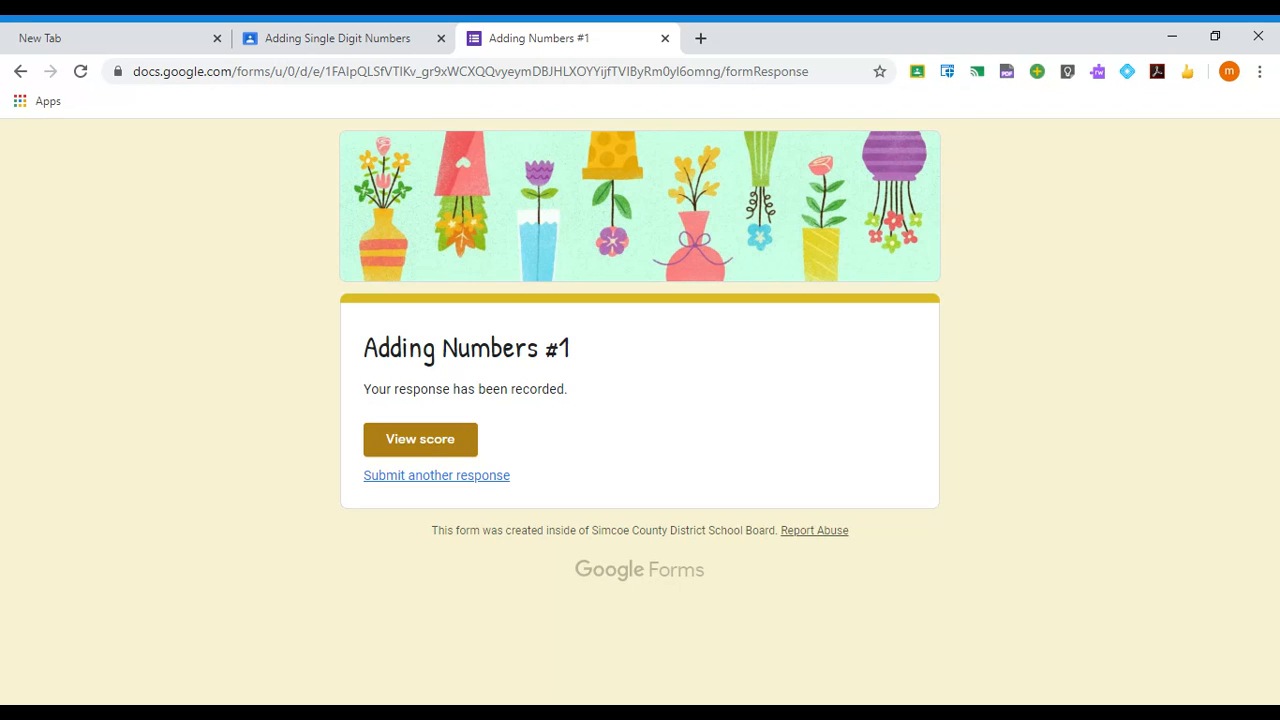
left_click(424, 445)
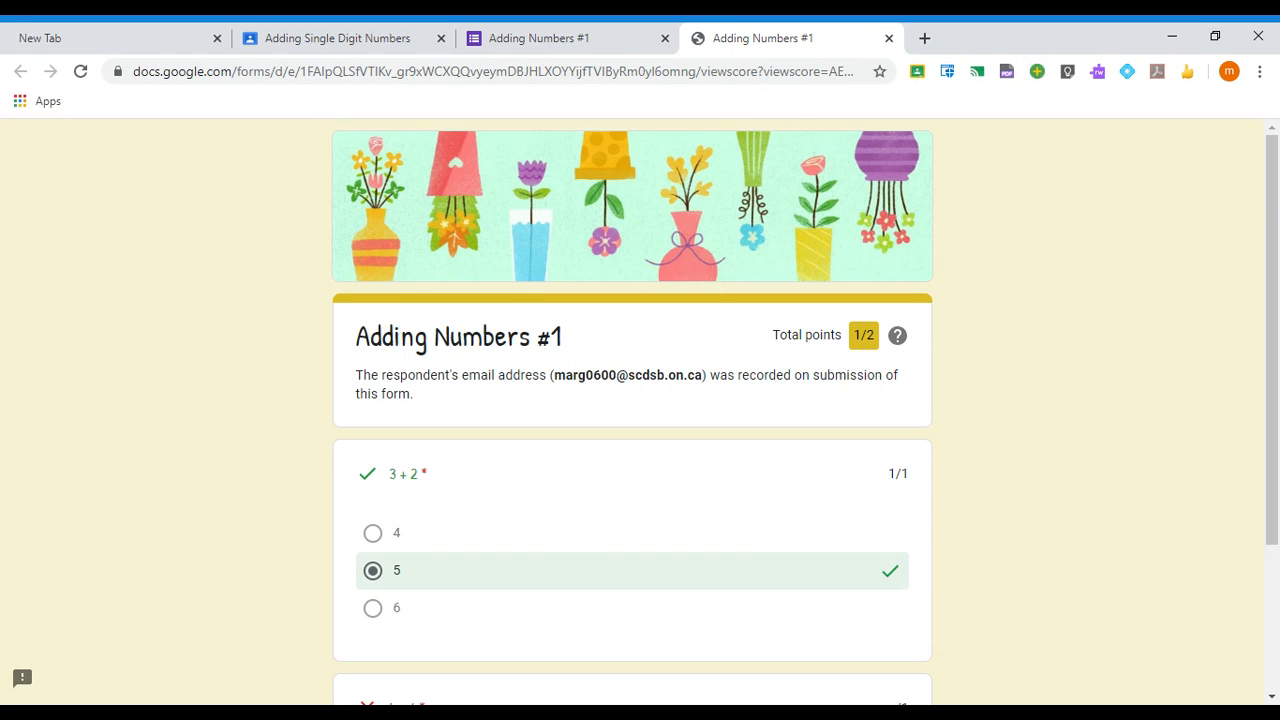
scroll(580, 477, "down", 3)
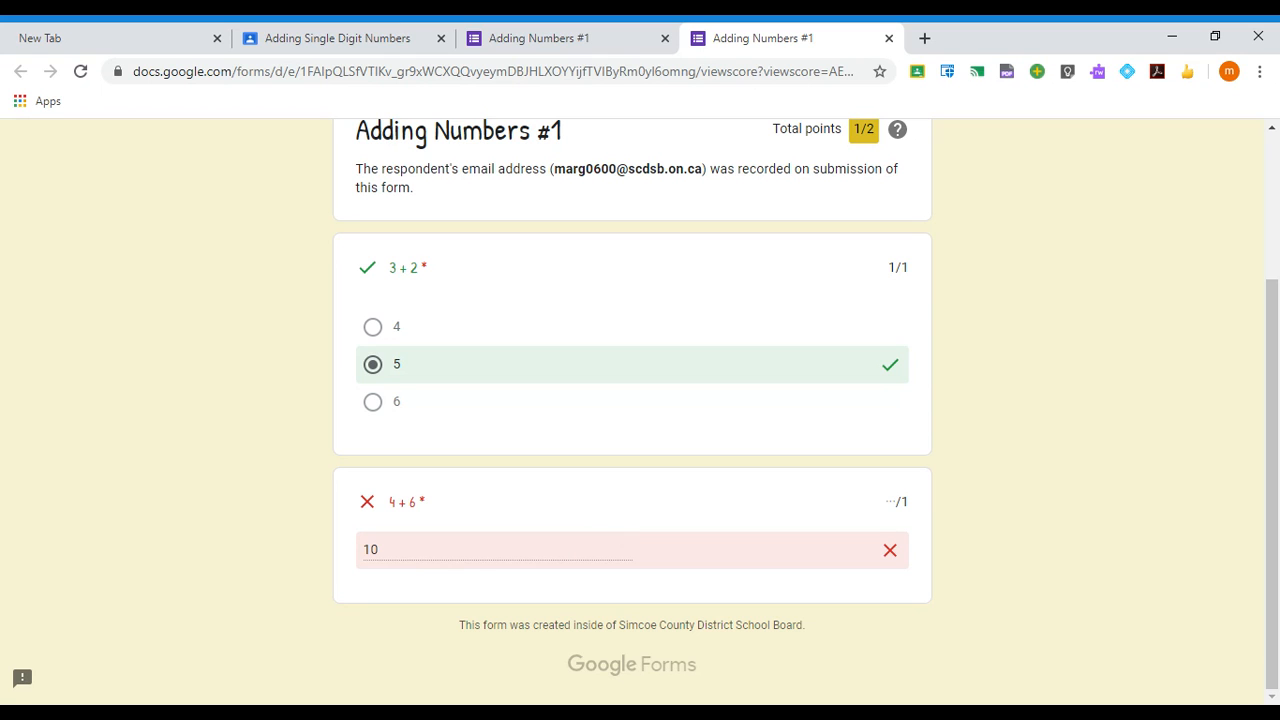
scroll(620, 531, "up", 3)
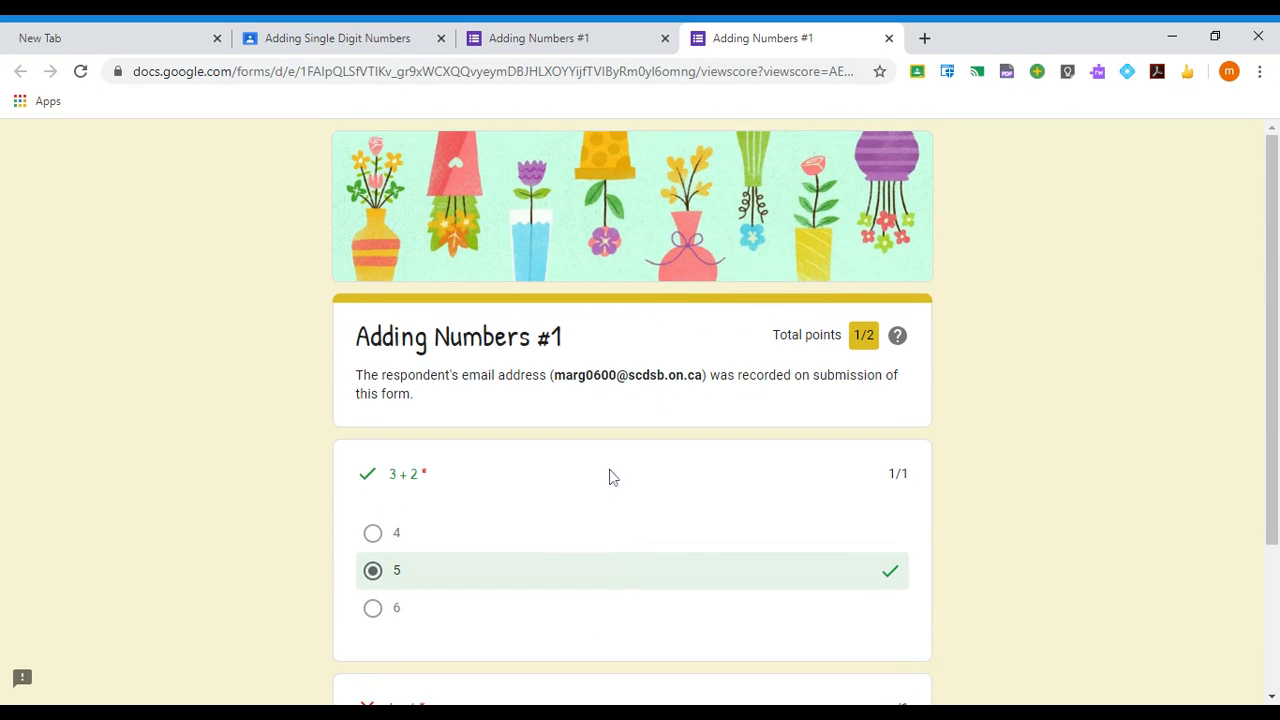
scroll(613, 477, "down", 2)
scroll(615, 485, "up", 2)
left_click(889, 38)
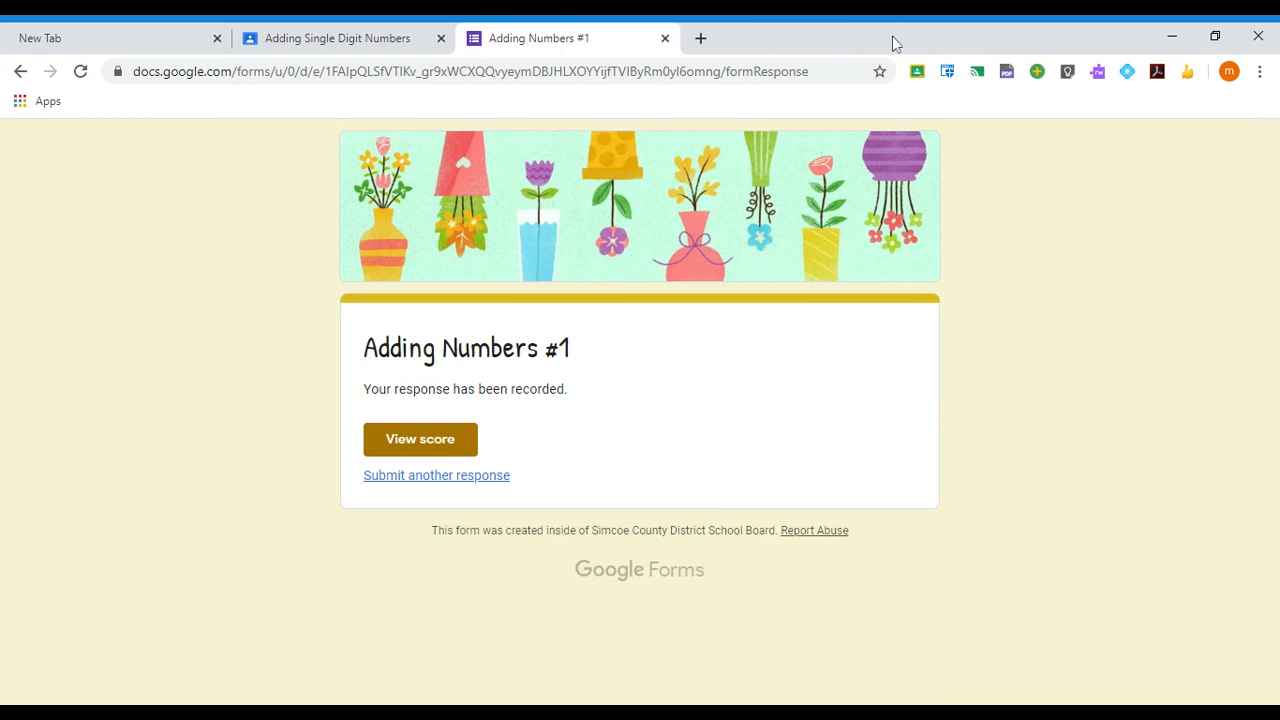
- Close the form tab, mark Adding Single Digit Numbers as done, and go back to Classwork
left_click(664, 38)
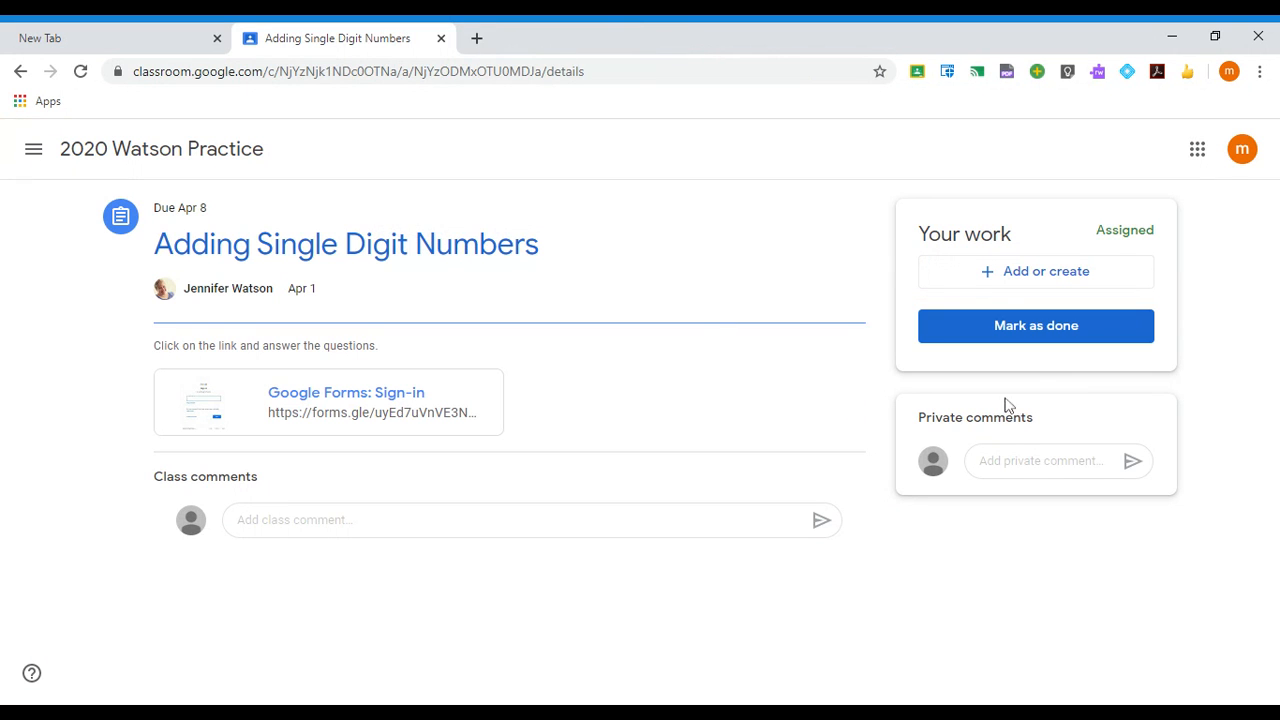
left_click(1027, 330)
left_click(724, 471)
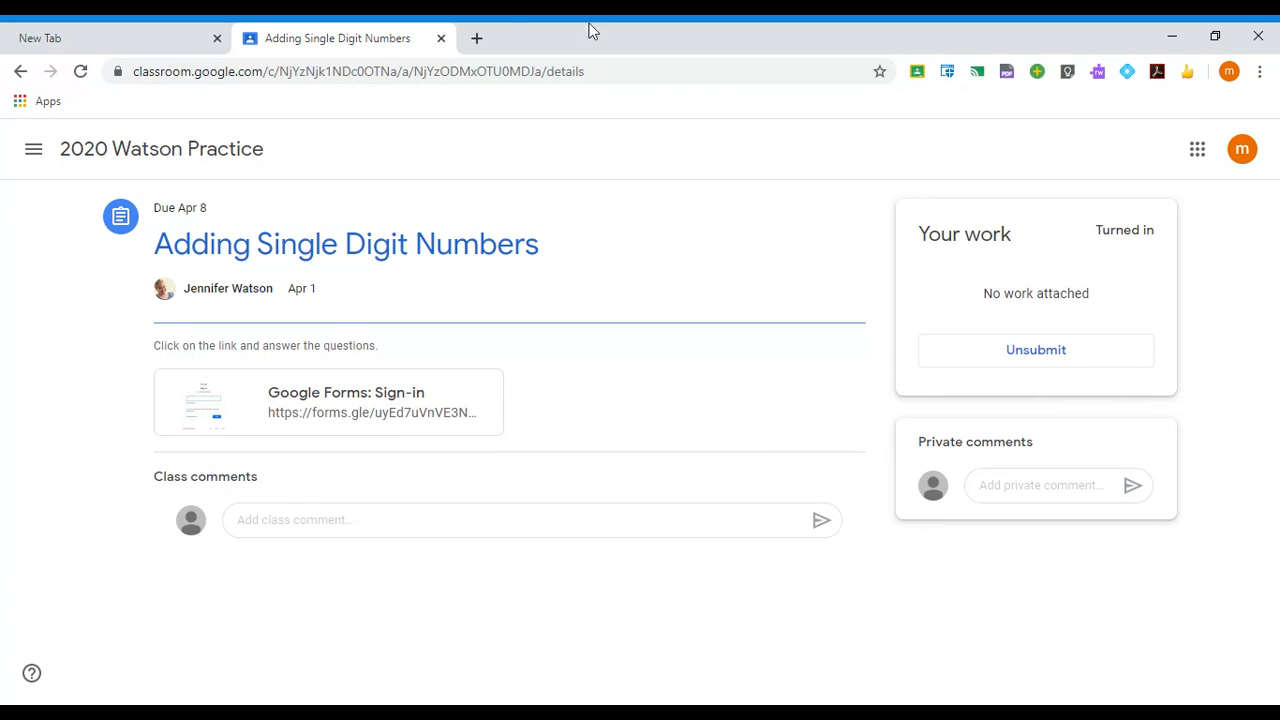
left_click(18, 72)
left_click(20, 71)
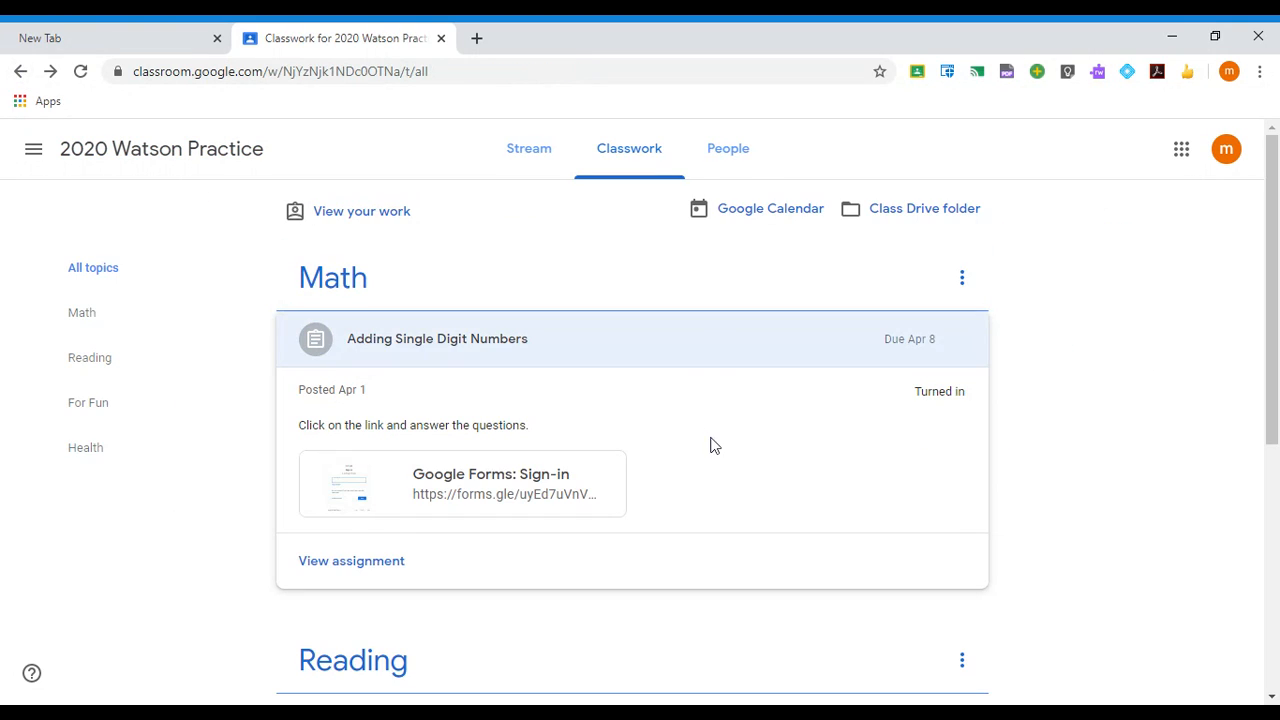
- Collapse the Math assignment and filter to Reading, showing The Golden Fish and Retell a Story
scroll(1152, 346, "down", 4)
scroll(1152, 345, "up", 4)
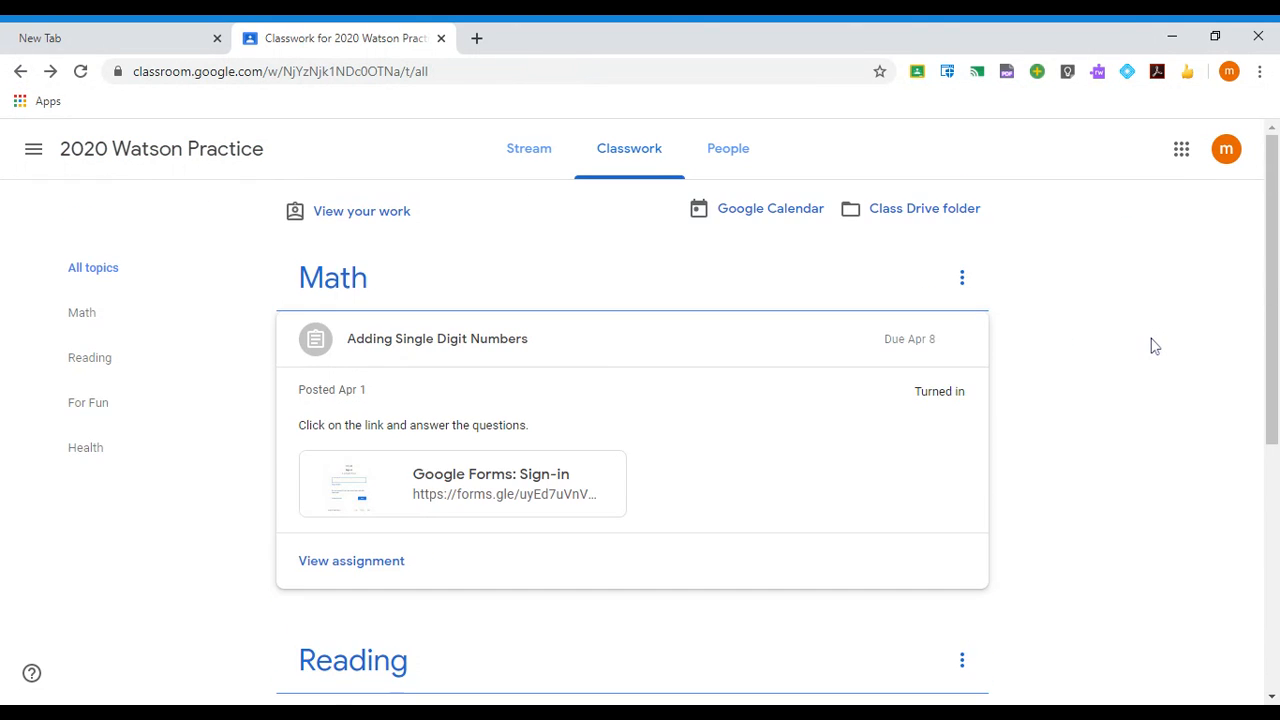
scroll(1151, 350, "down", 5)
scroll(1151, 350, "up", 5)
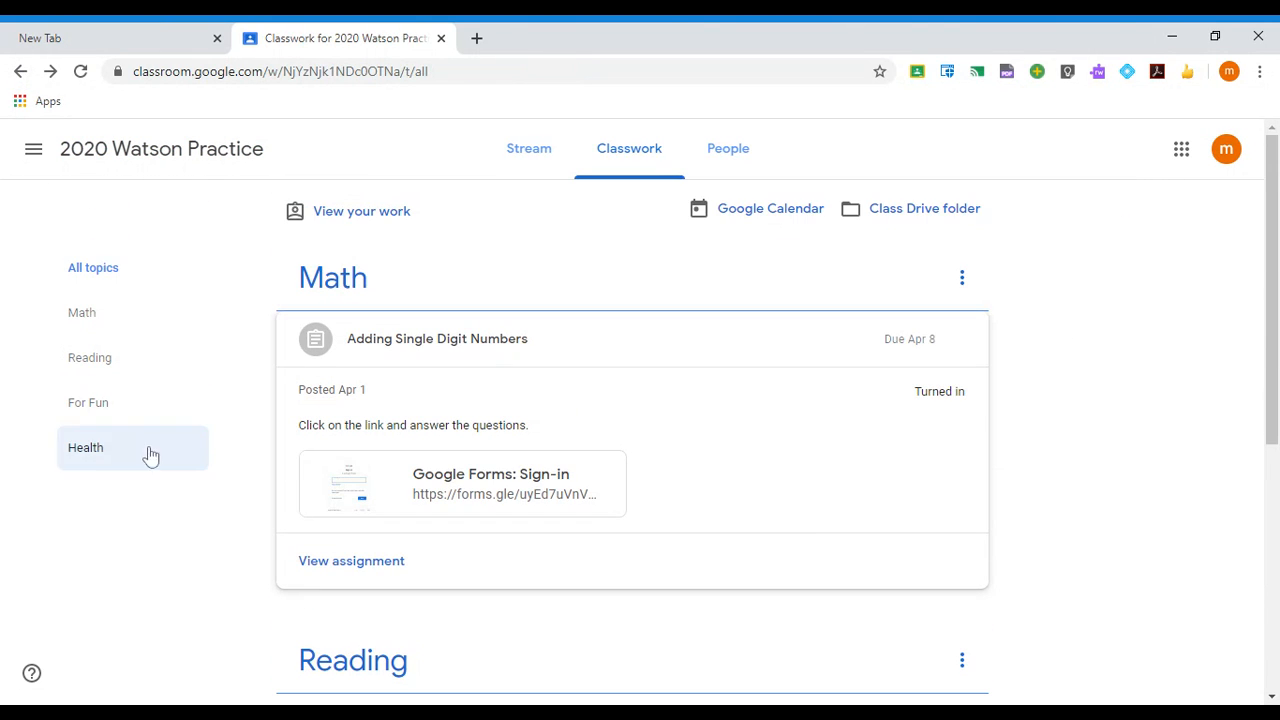
left_click(371, 352)
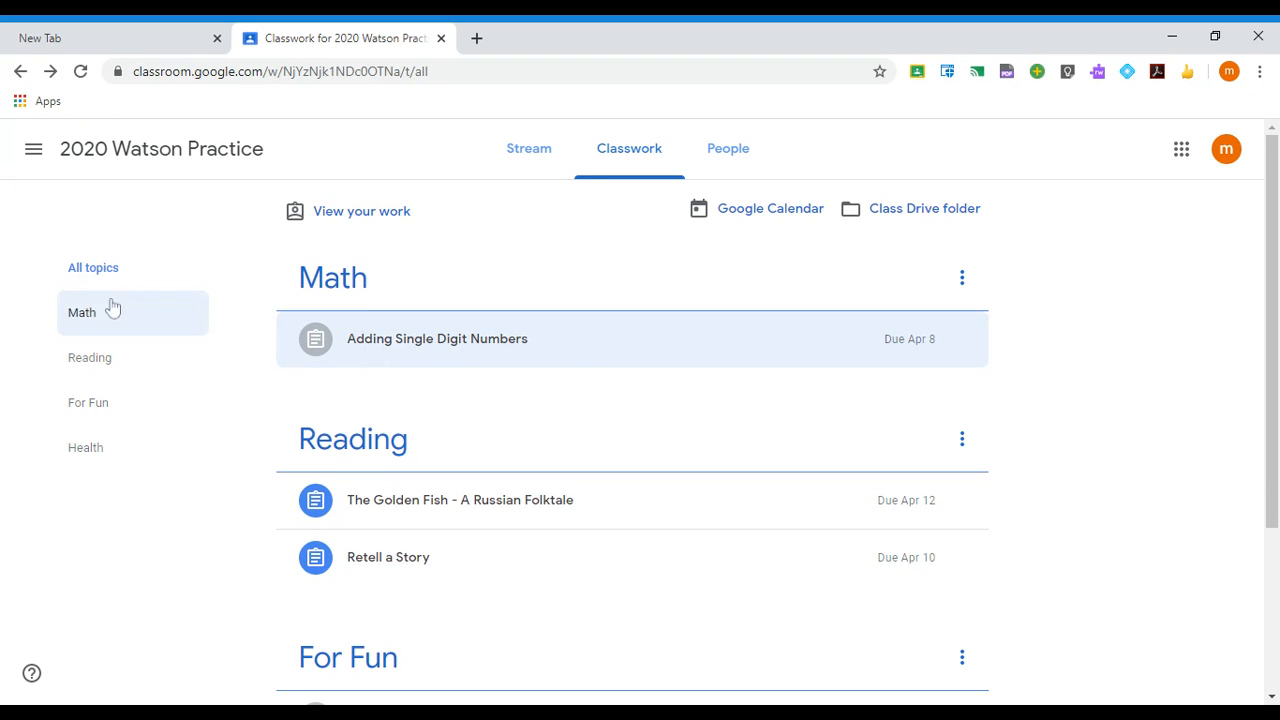
left_click(89, 357)
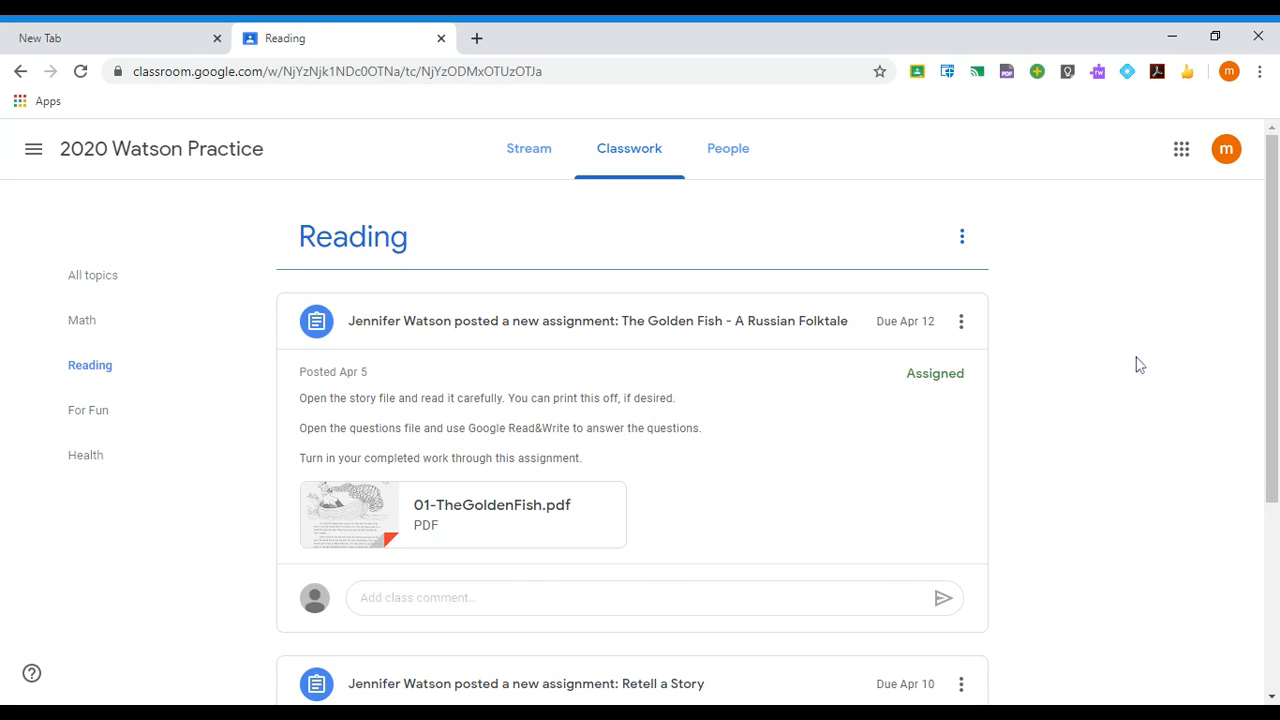
scroll(1136, 364, "down", 3)
scroll(1117, 463, "up", 3)
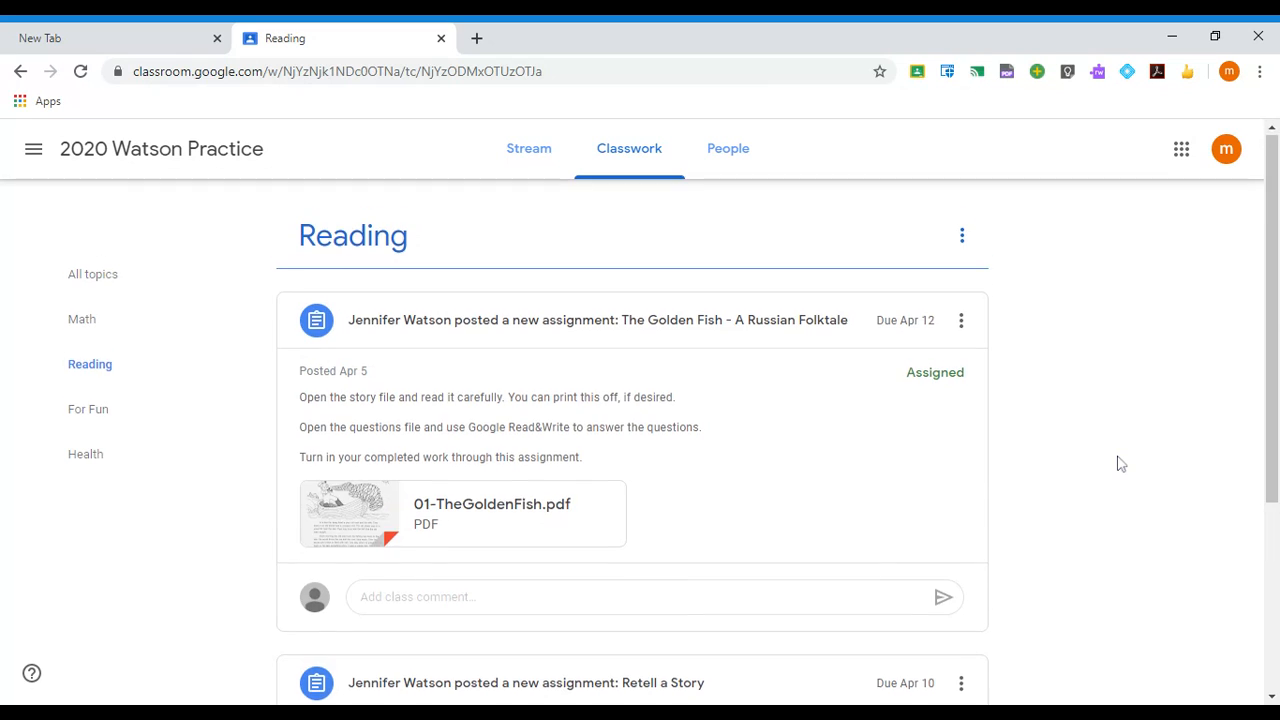
scroll(1117, 463, "down", 3)
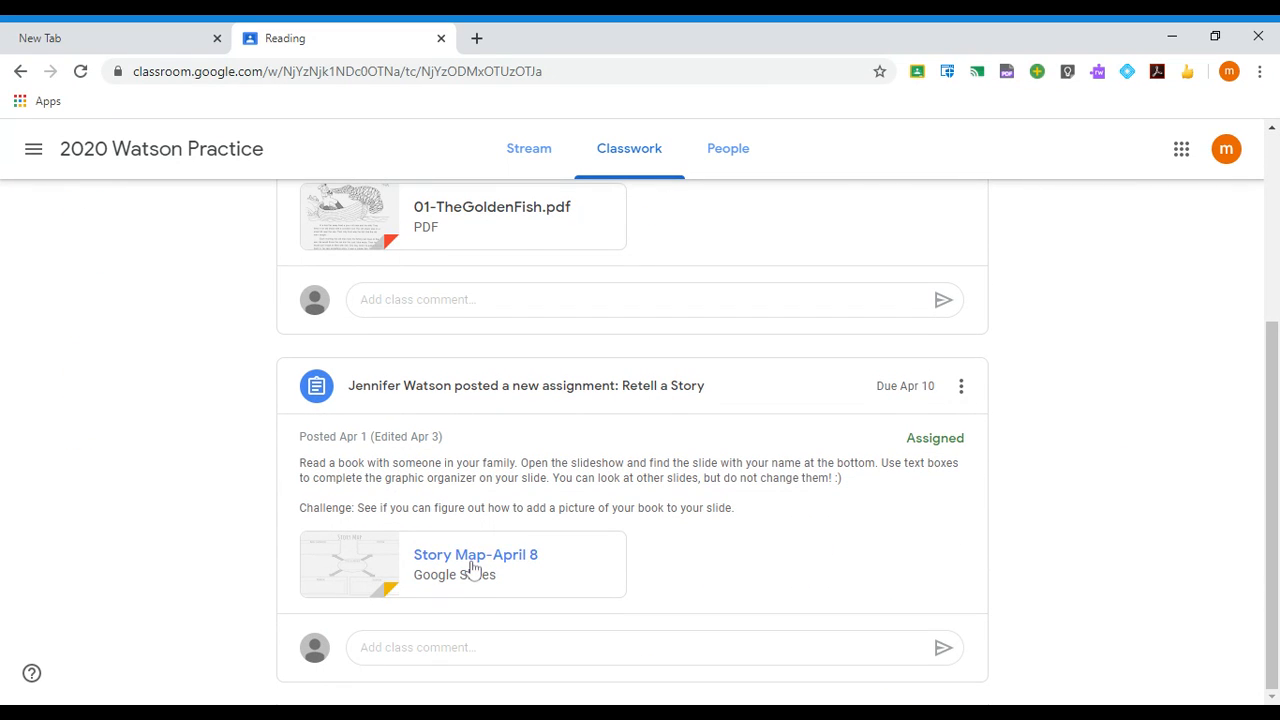
scroll(474, 567, "up", 3)
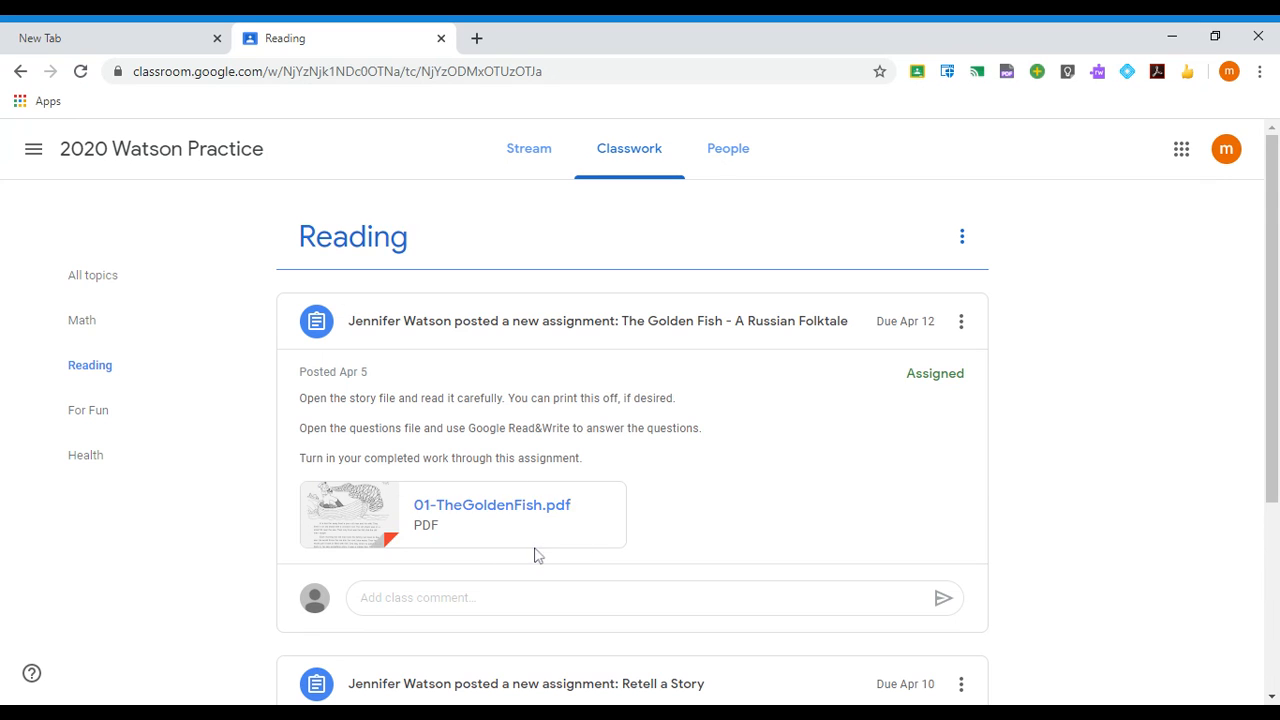
scroll(231, 440, "down", 3)
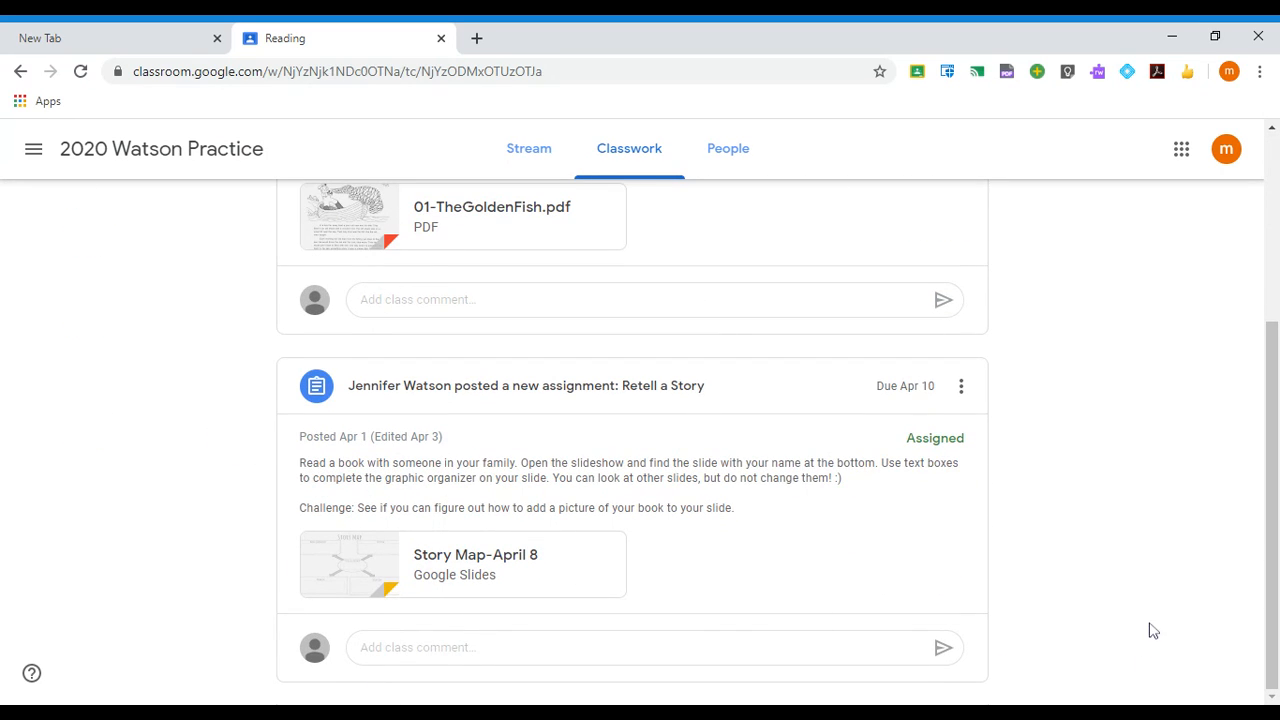
- Open Retell a Story, due Apr 10, with its Story Map-April 8 Google Slides attachment
left_click(414, 391)
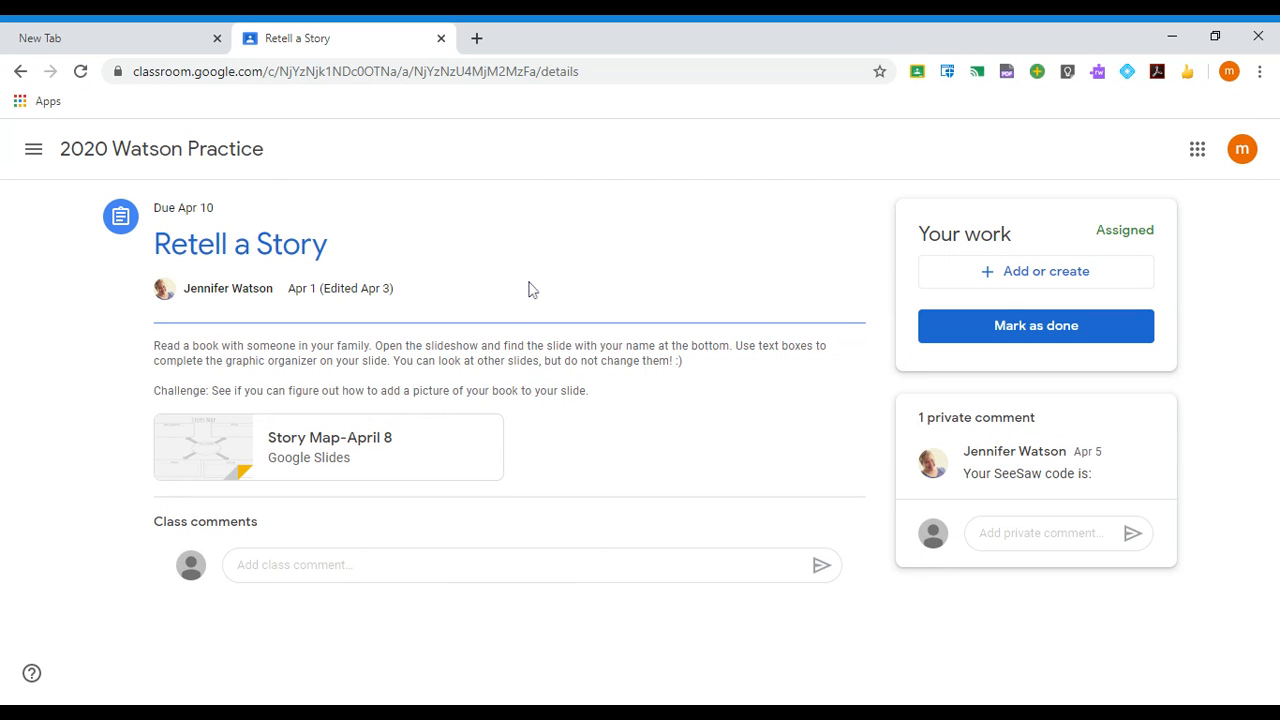
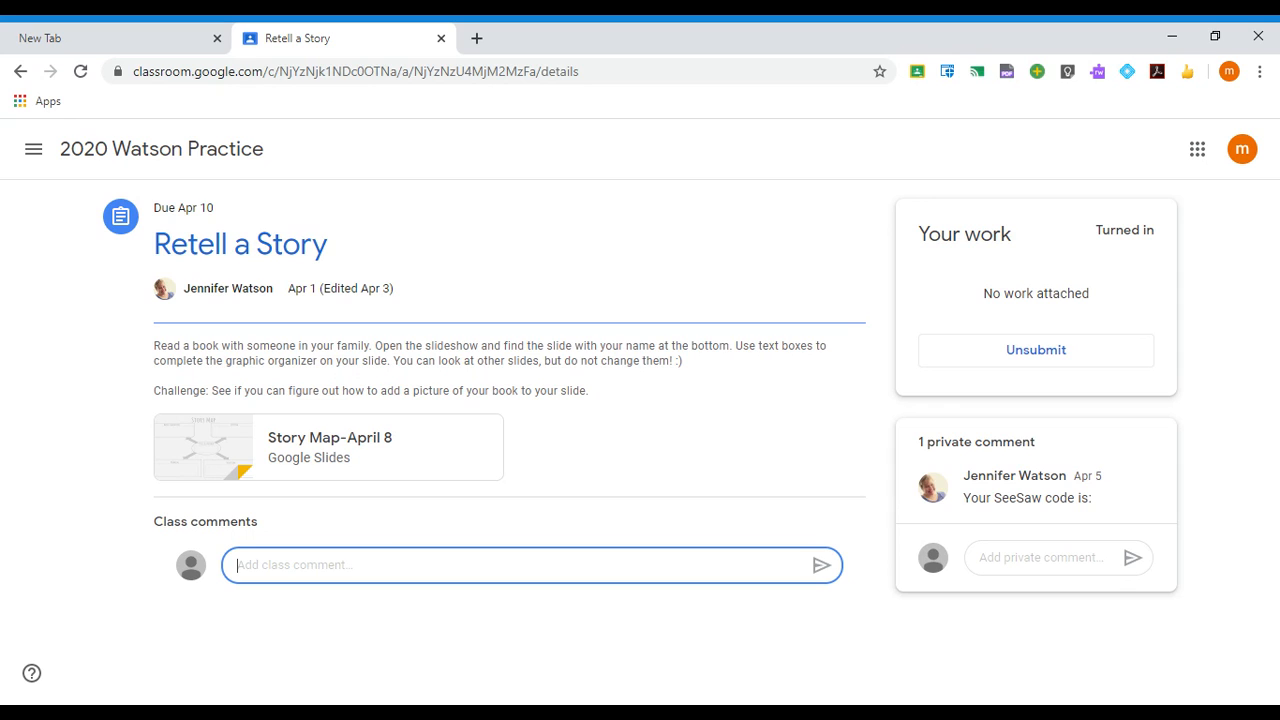
- Privately ask the teacher 'How long should the book be?' on Retell a Story
left_click(1040, 558)
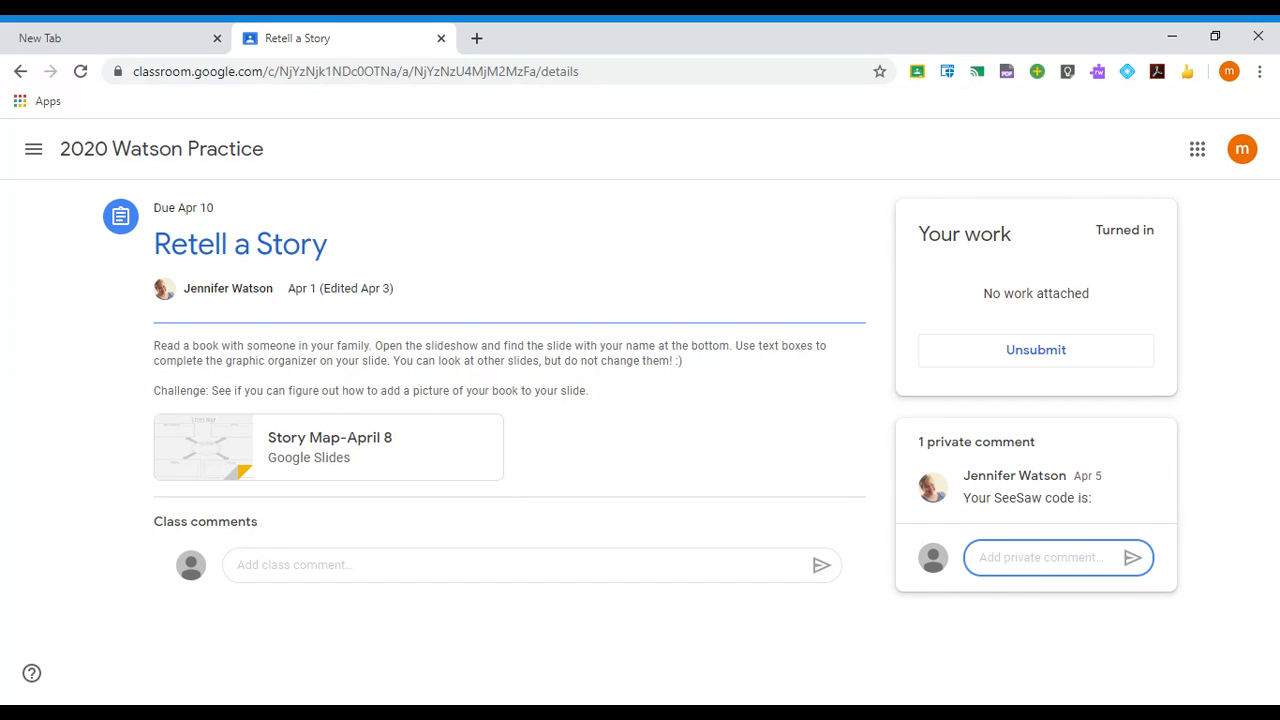
type("How")
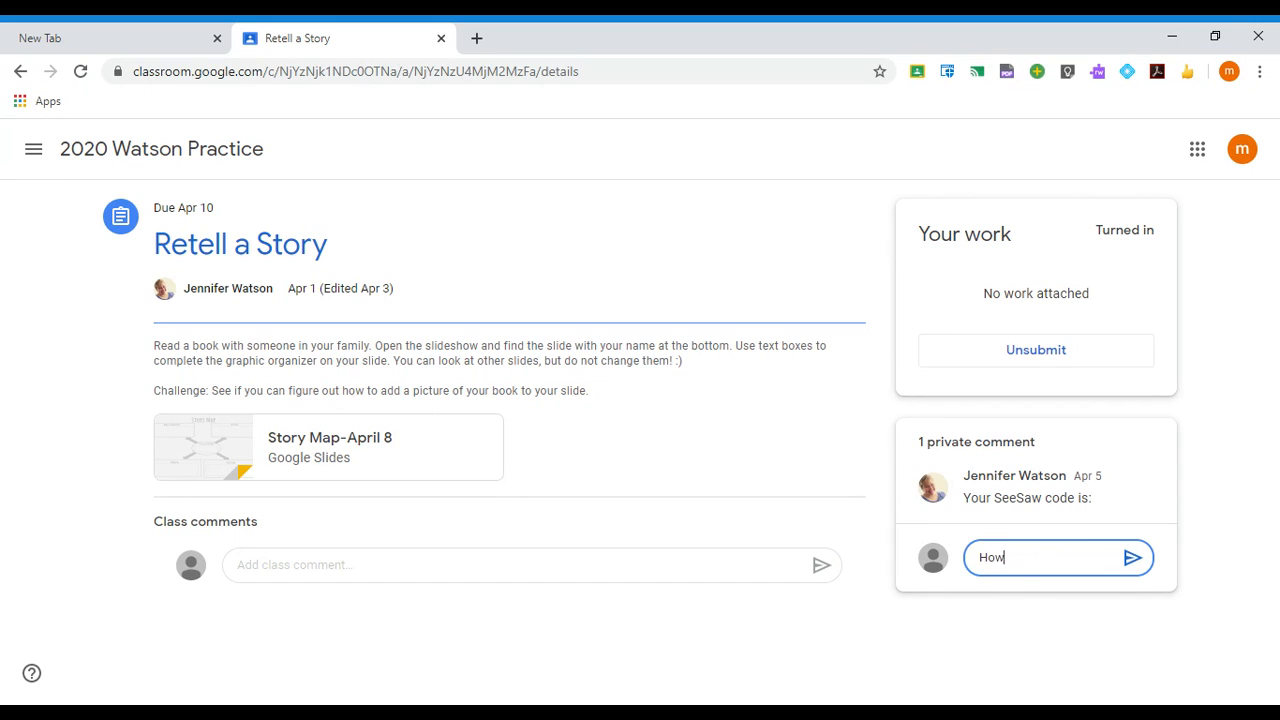
type(" long should the book be?")
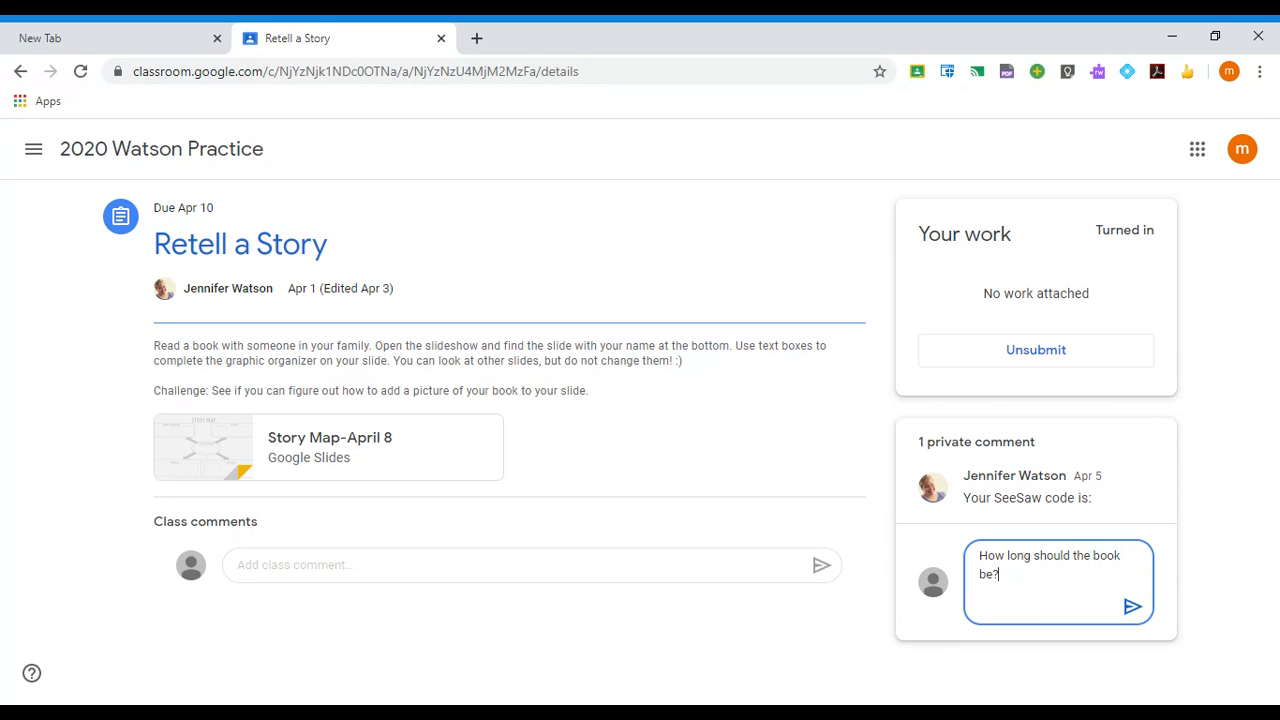
left_click(1132, 607)
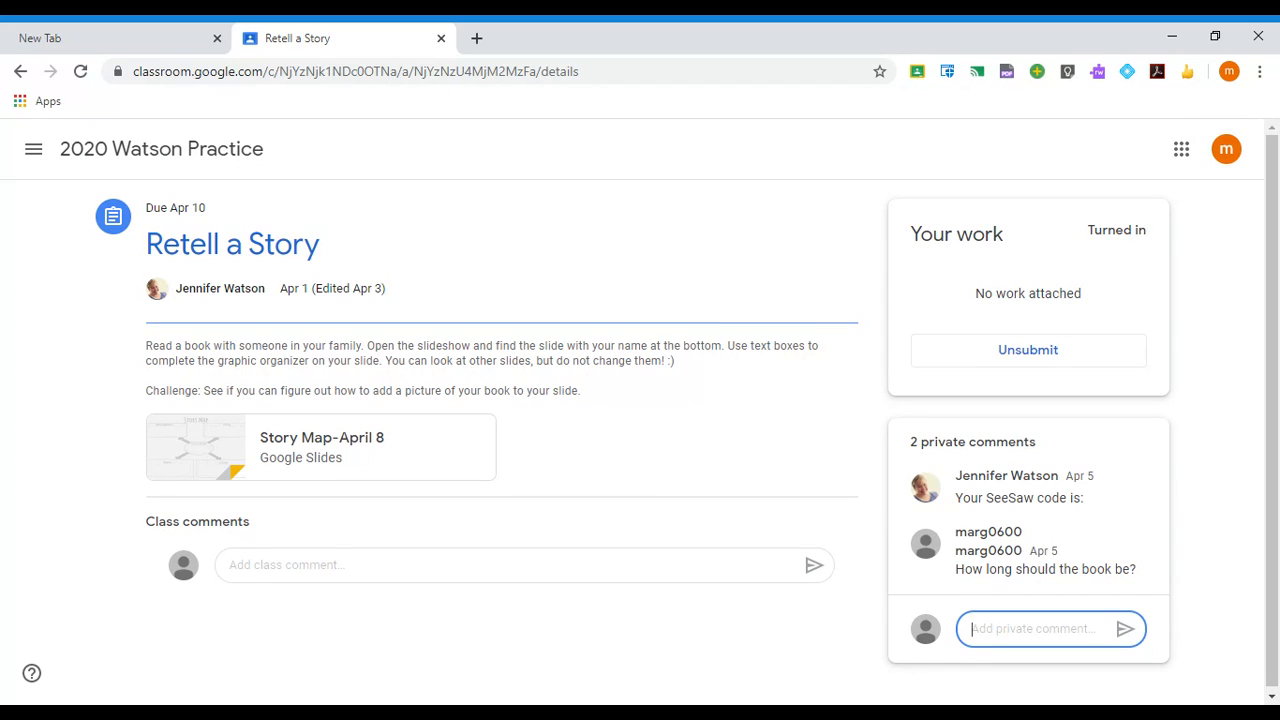
left_click(395, 558)
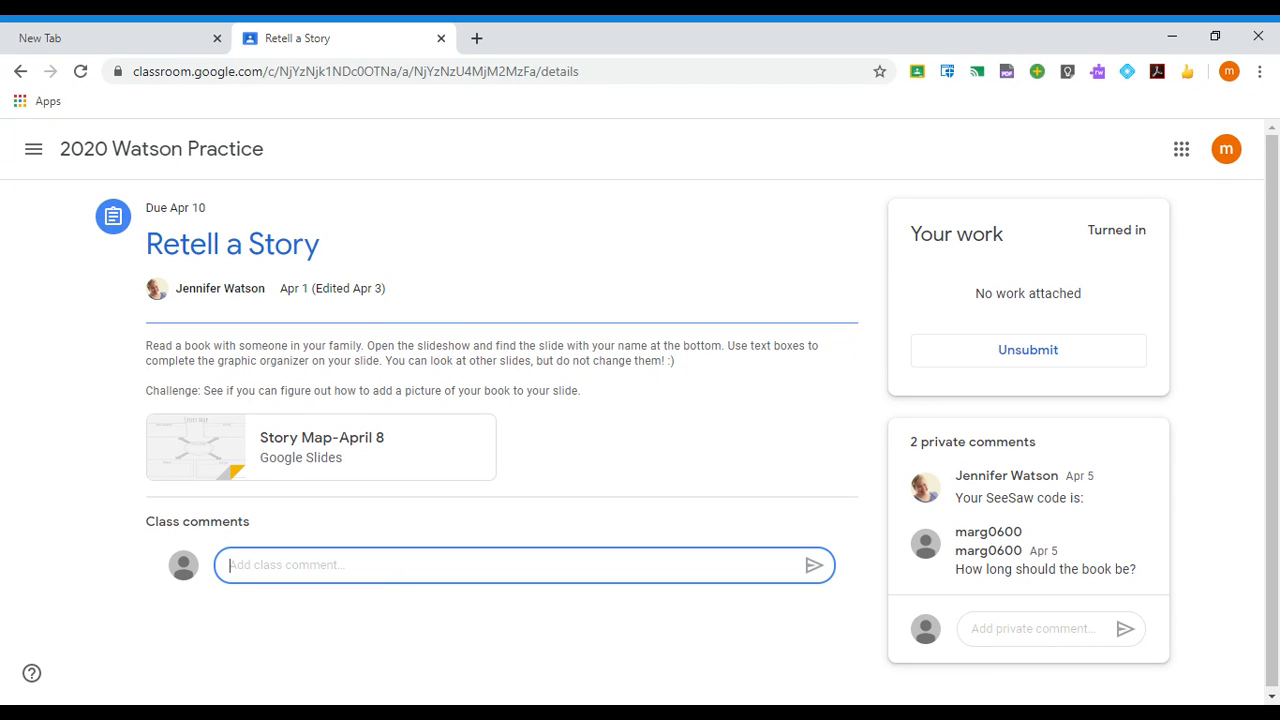
- Filter the class Classwork to the Reading topic and open The Golden Fish - A Russian Folktale
left_click(108, 153)
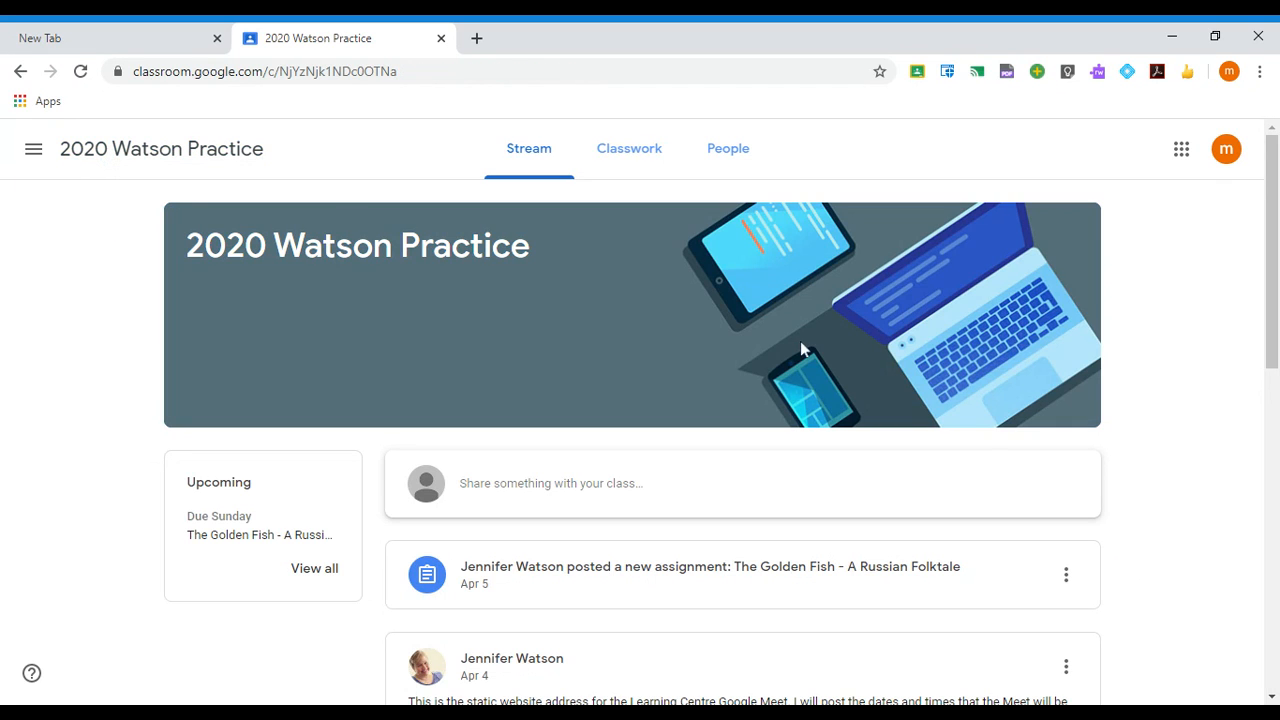
left_click(629, 150)
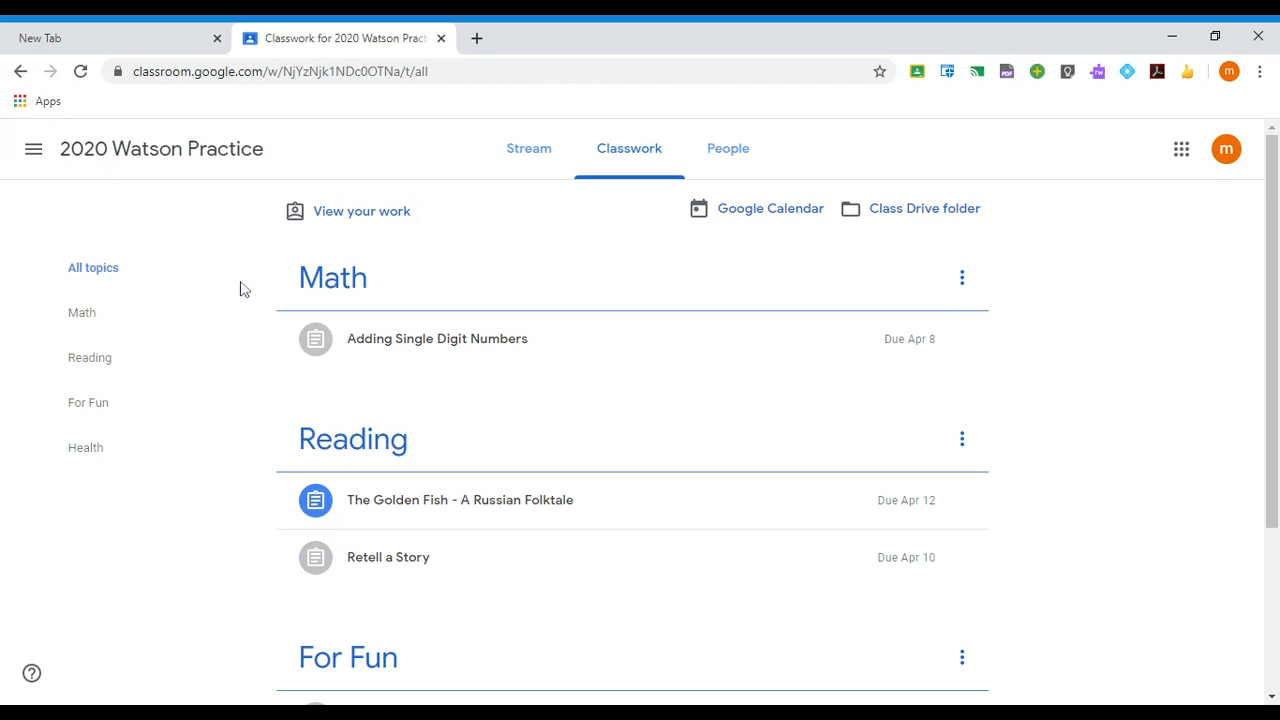
left_click(110, 360)
scroll(448, 433, "up", 3)
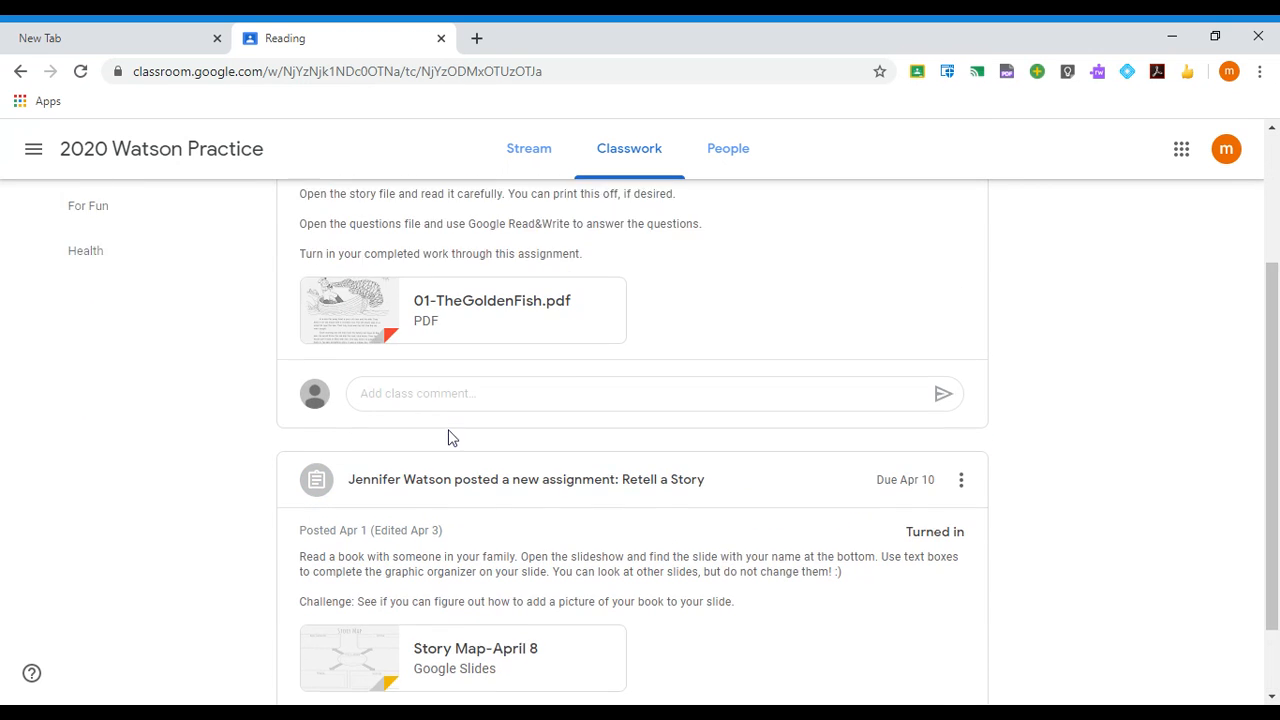
left_click(446, 318)
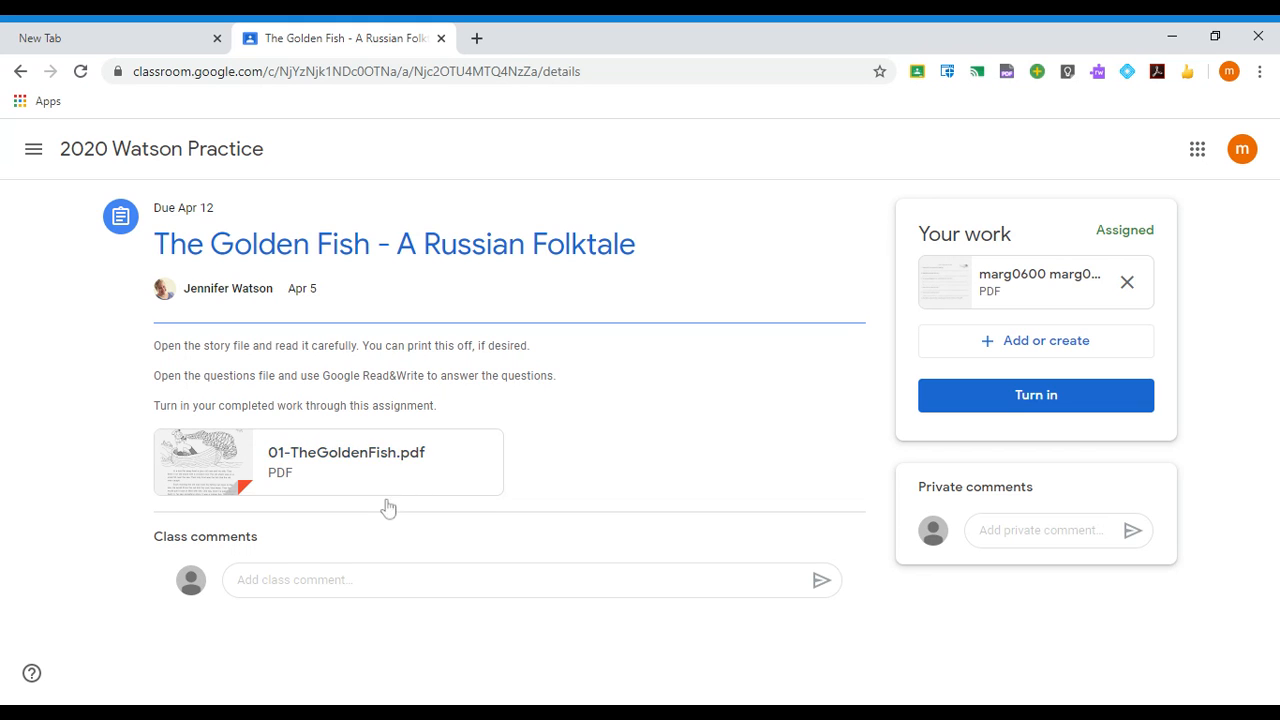
left_click(336, 460)
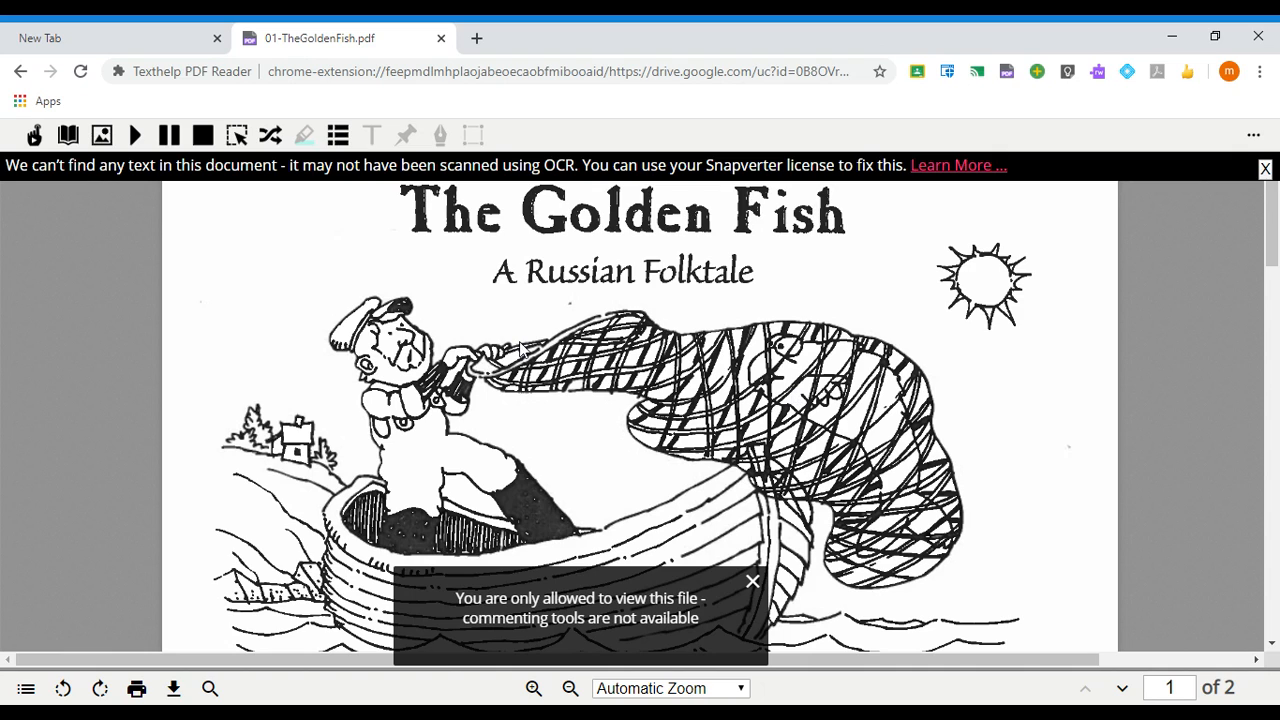
left_click(20, 71)
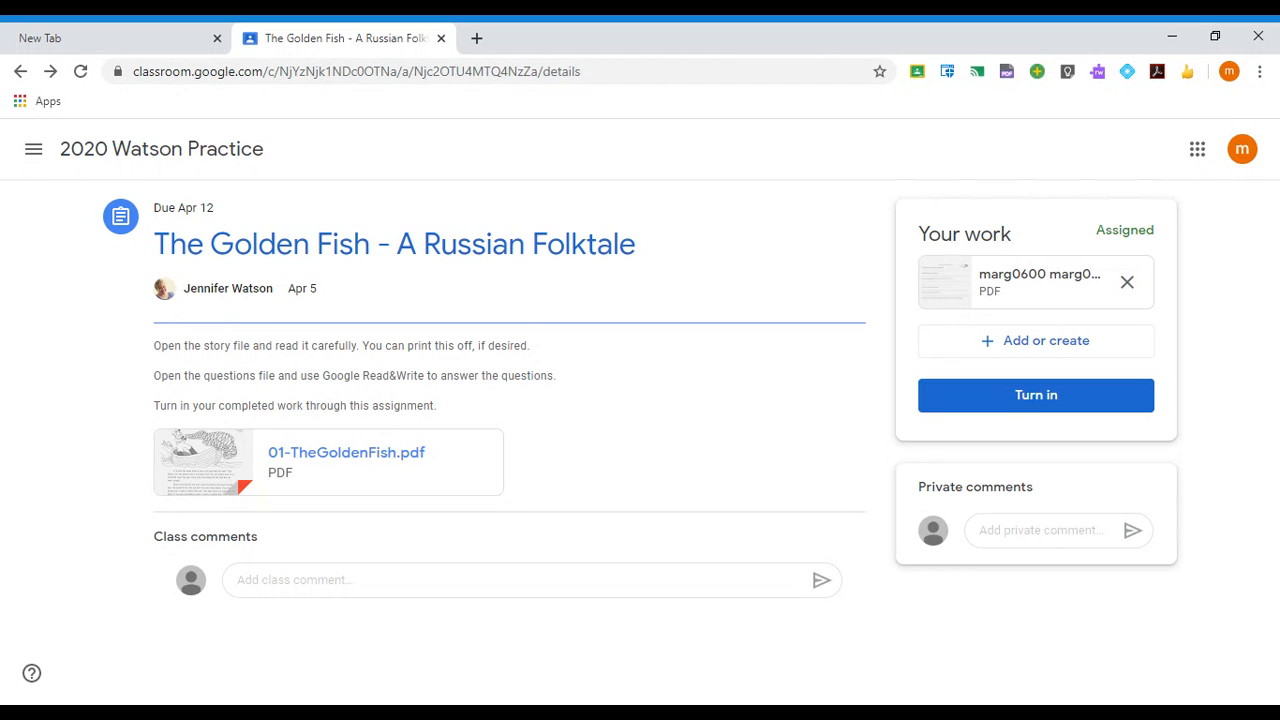
- Open 01-TheGoldenFish.pdf in a new tab with Read&Write for Google Chrome
left_click(388, 463)
left_click(525, 45)
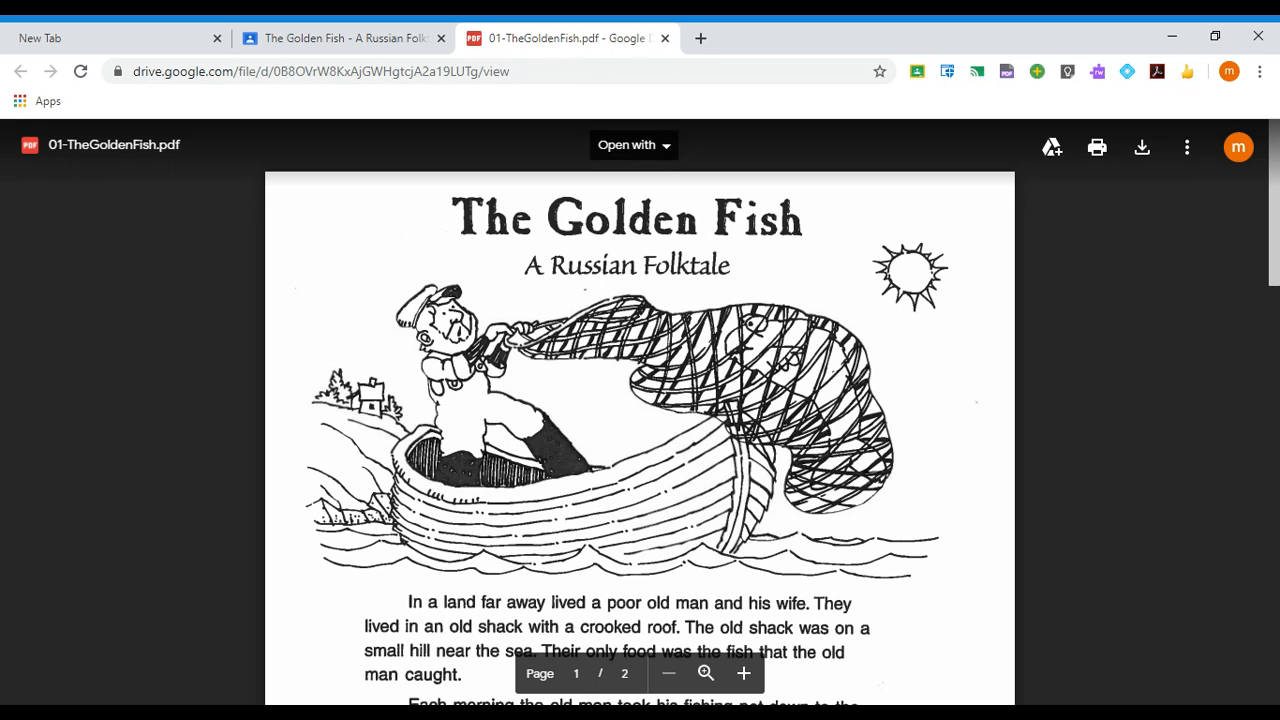
left_click(664, 150)
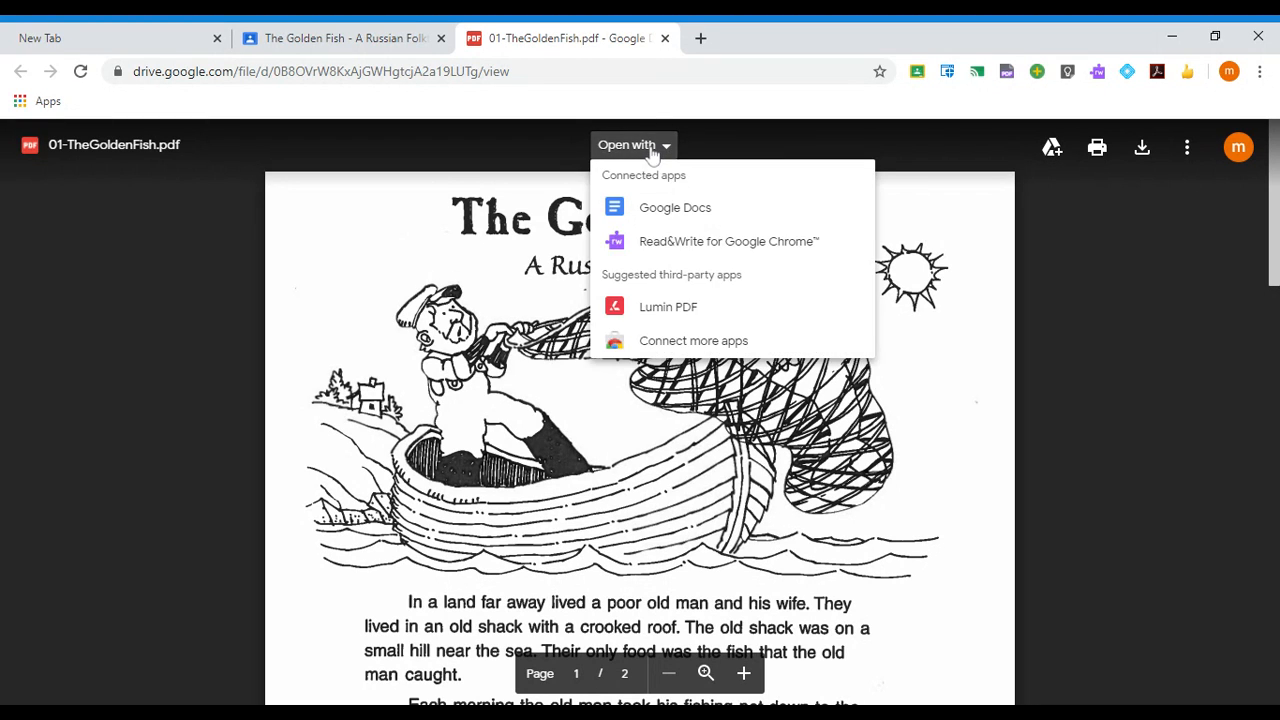
left_click(650, 241)
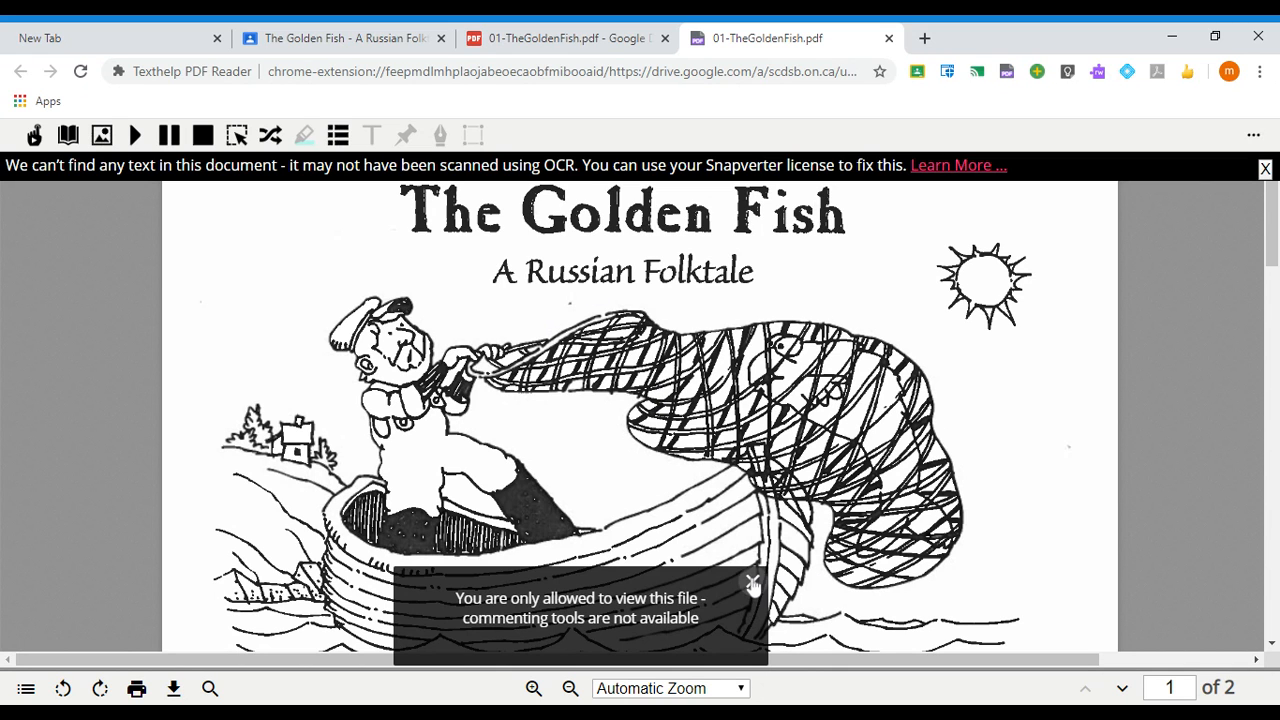
- Dismiss the view-only notice, read both story pages, and return to the Drive preview tab
left_click(752, 581)
scroll(680, 390, "down", 5)
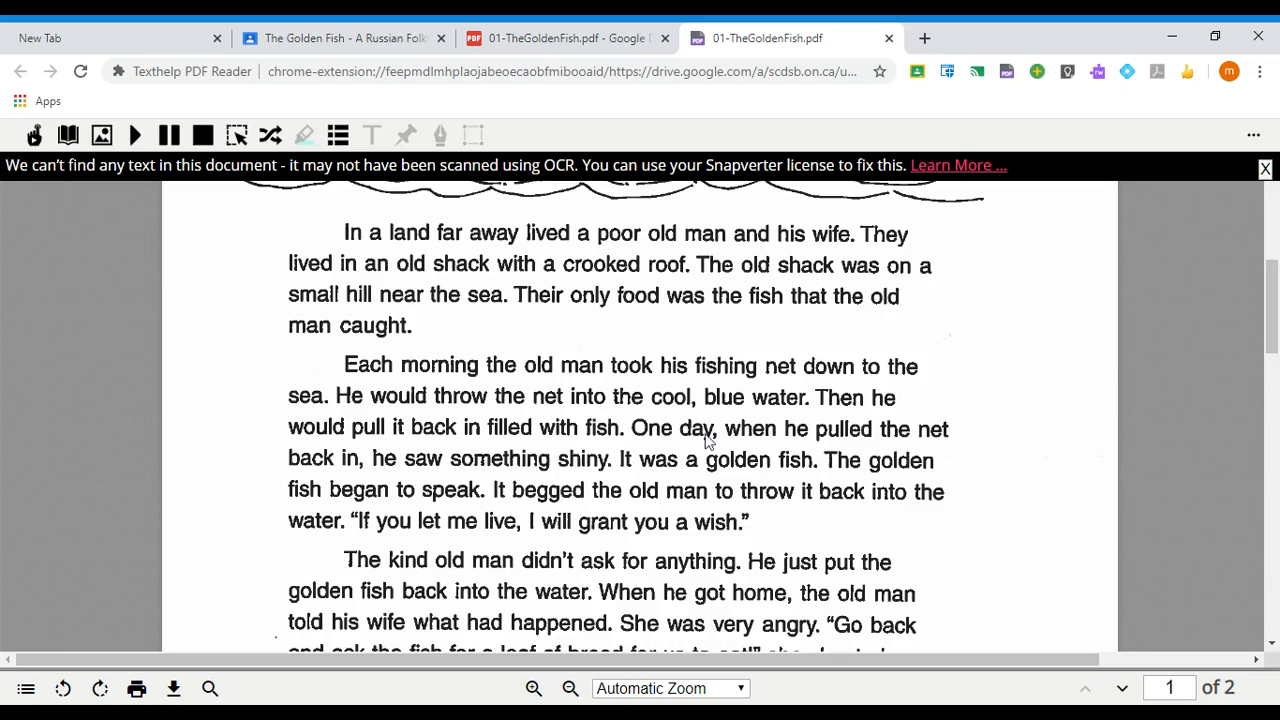
scroll(656, 410, "down", 4)
scroll(656, 410, "down", 12)
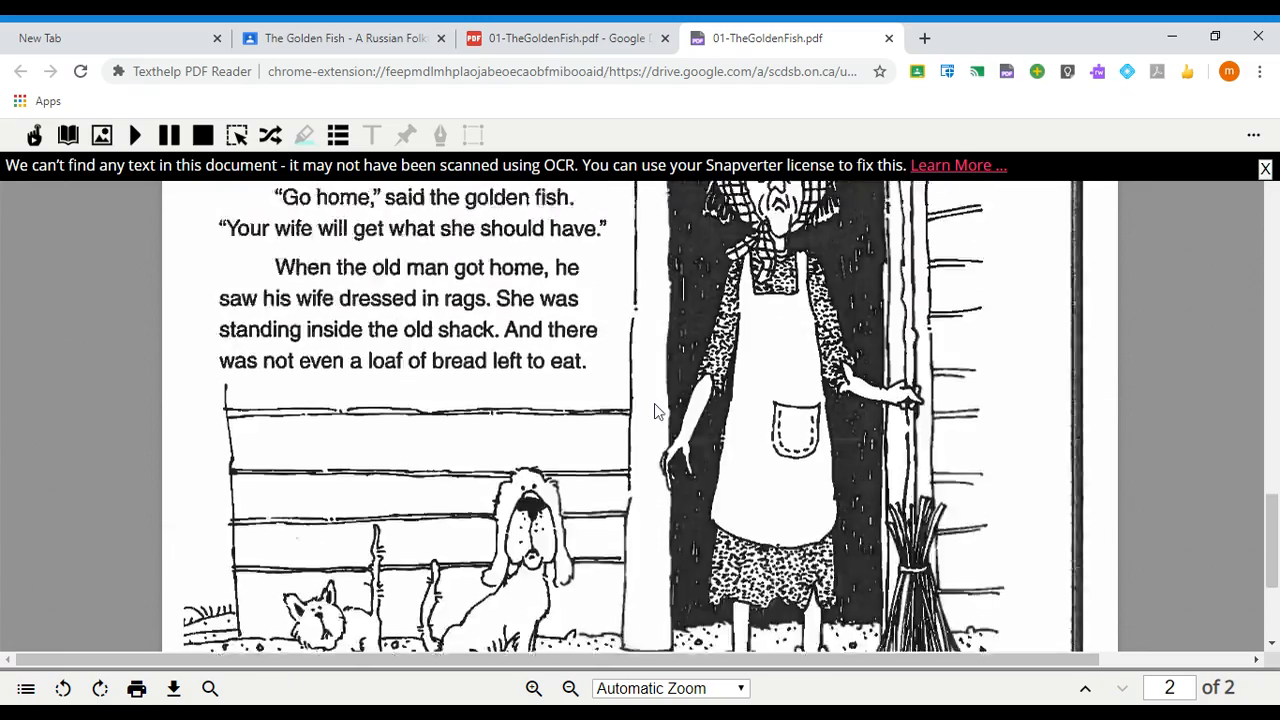
scroll(618, 410, "up", 20)
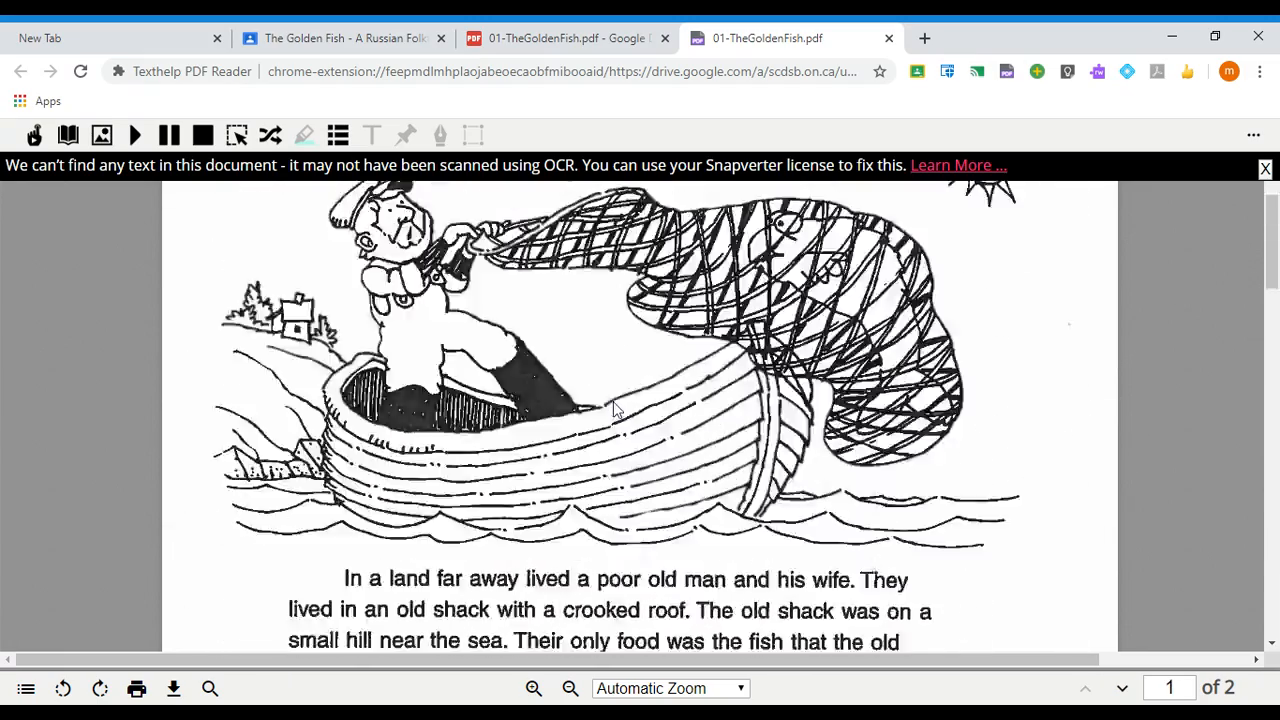
left_click(566, 45)
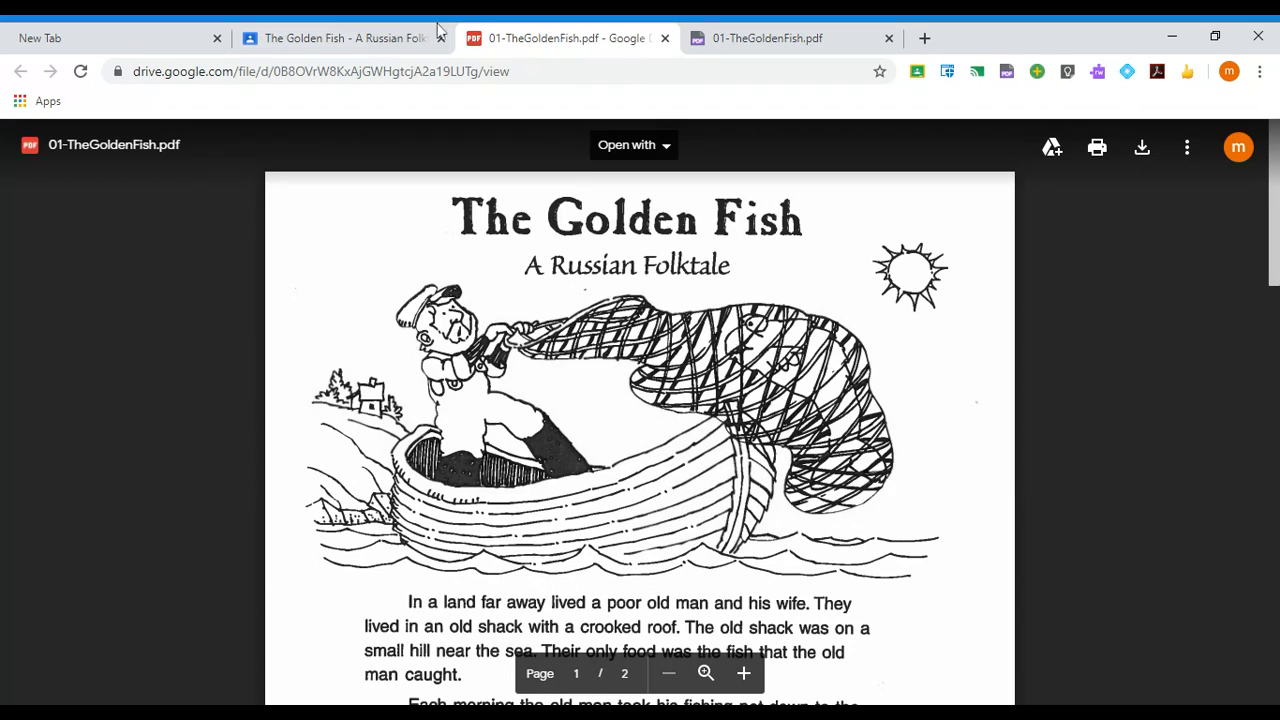
- Back on the Golden Fish assignment, open the attached questions PDF under Your work
left_click(372, 42)
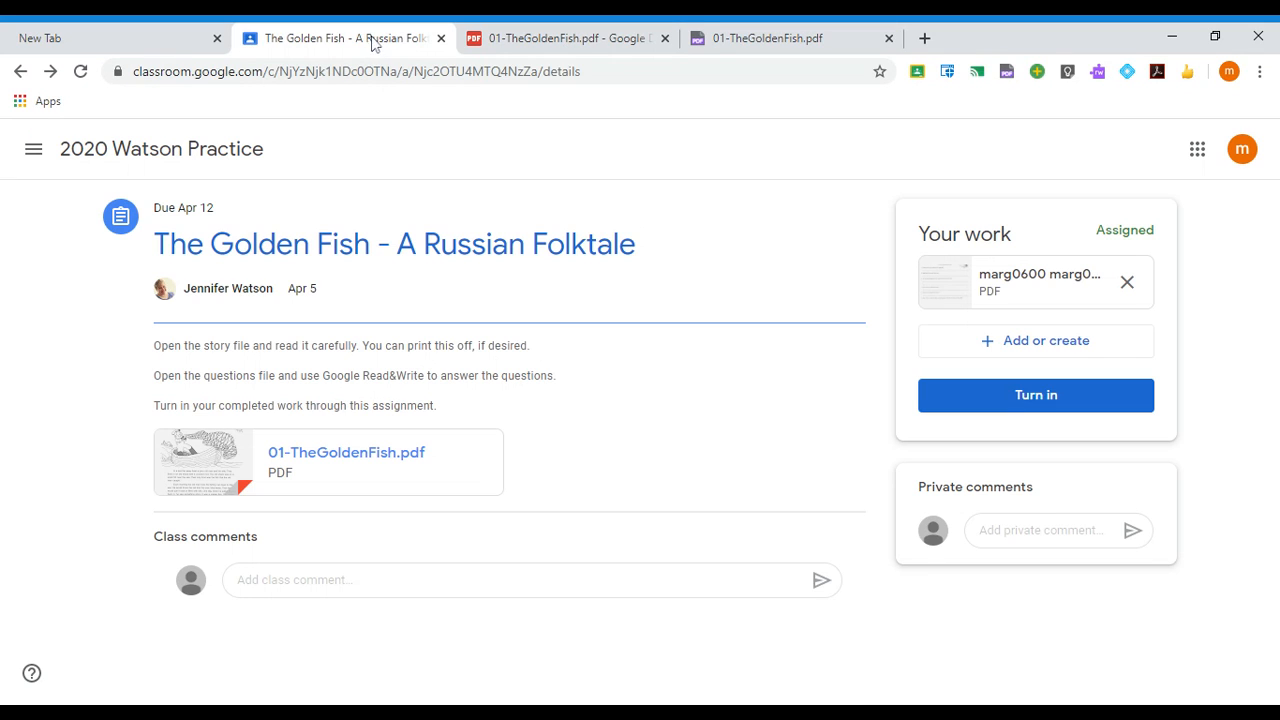
left_click(1025, 283)
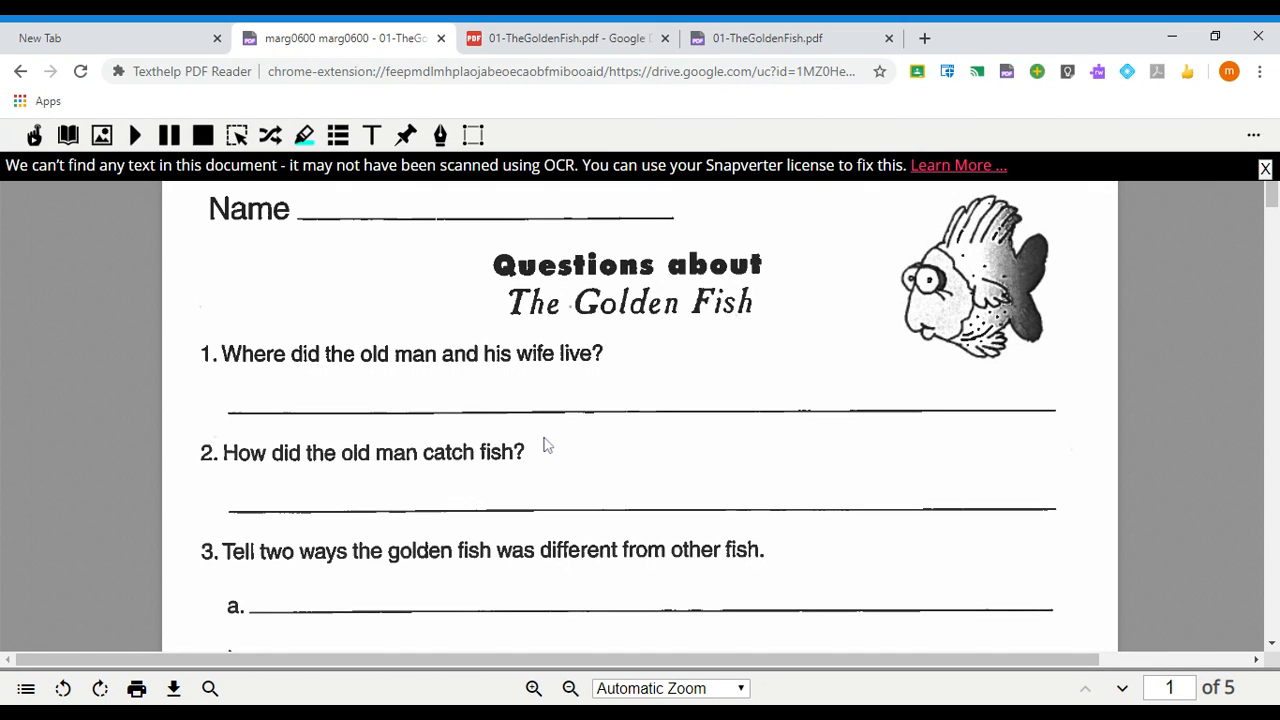
- Try a text box below question 1, then remove the empty box
left_click(372, 138)
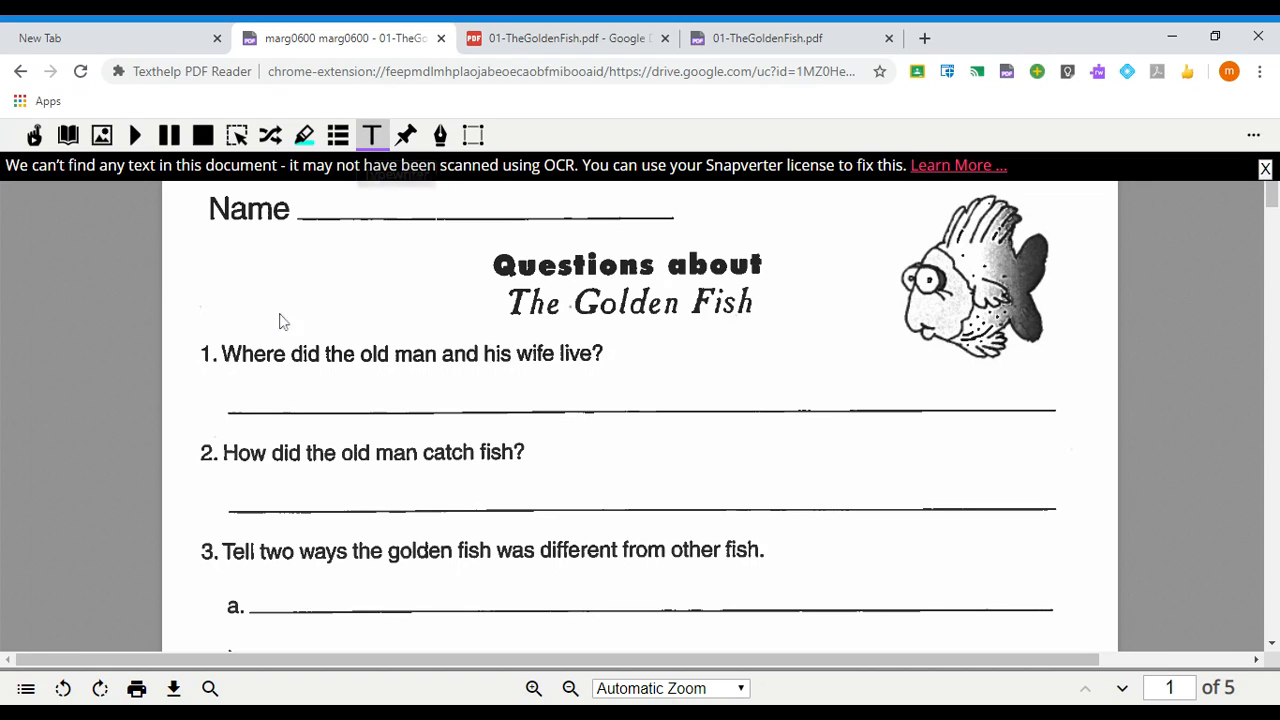
left_click(236, 393)
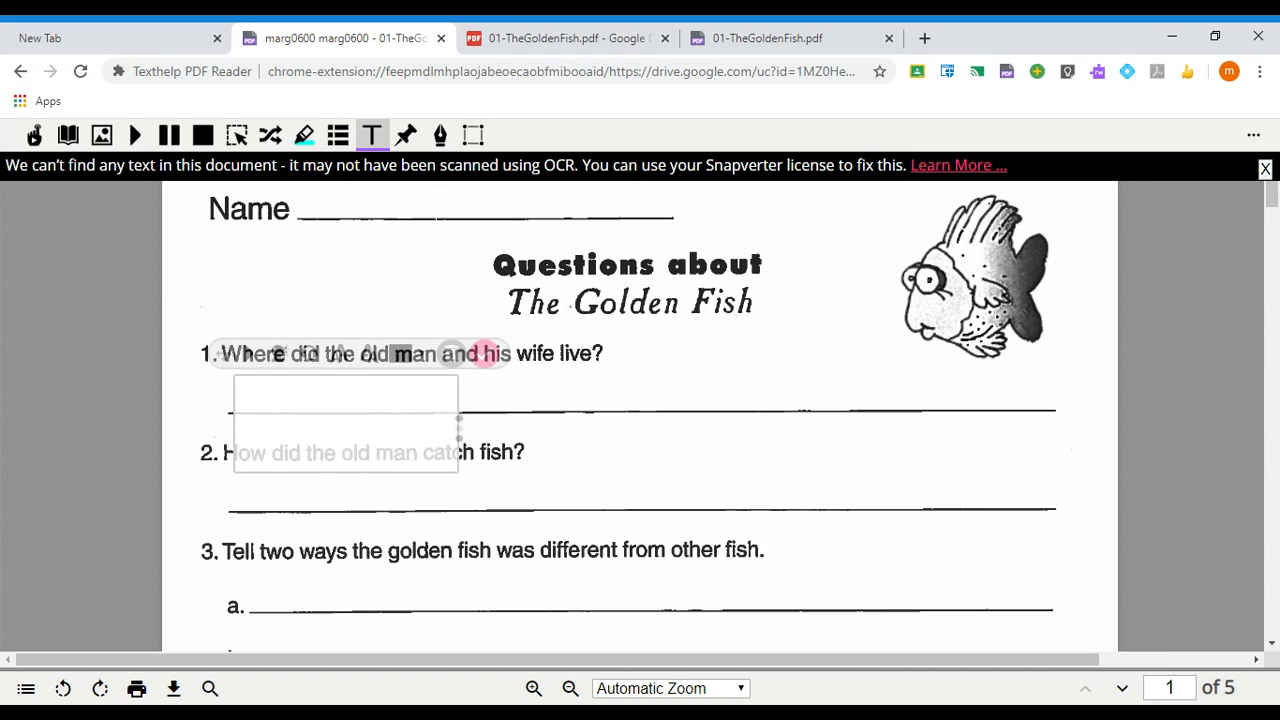
type("a")
key("BackSpace")
left_click(456, 356)
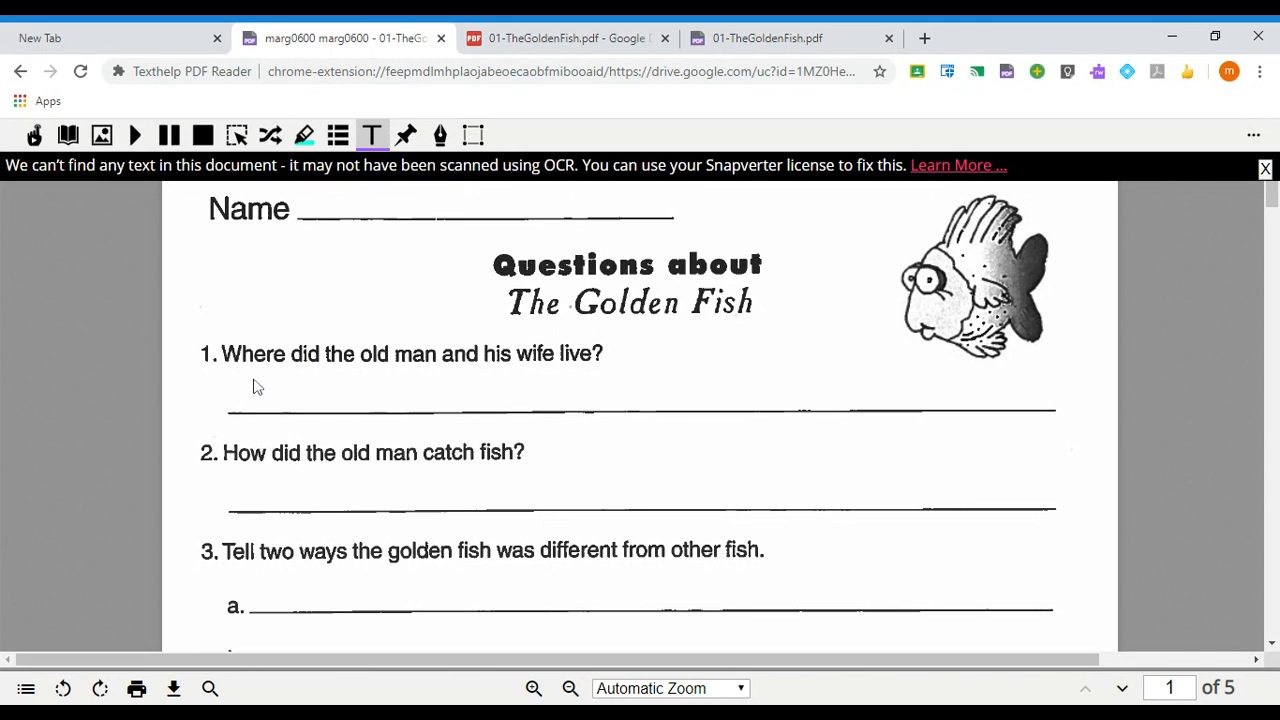
- Write 'The old man and his wife lived by the sea.' on question 1's answer line and widen the box
left_click(241, 397)
type("The ")
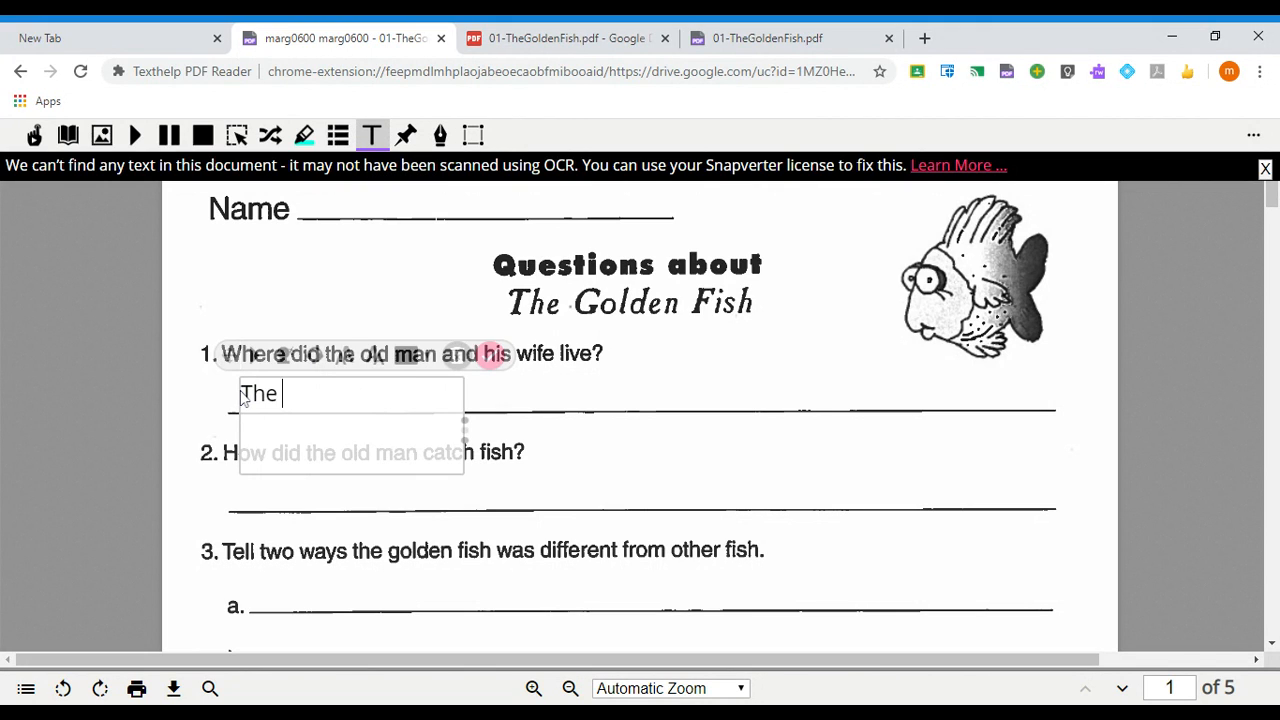
type("old mand a")
key("BackSpace")
key("BackSpace")
key("BackSpace")
type("and his ")
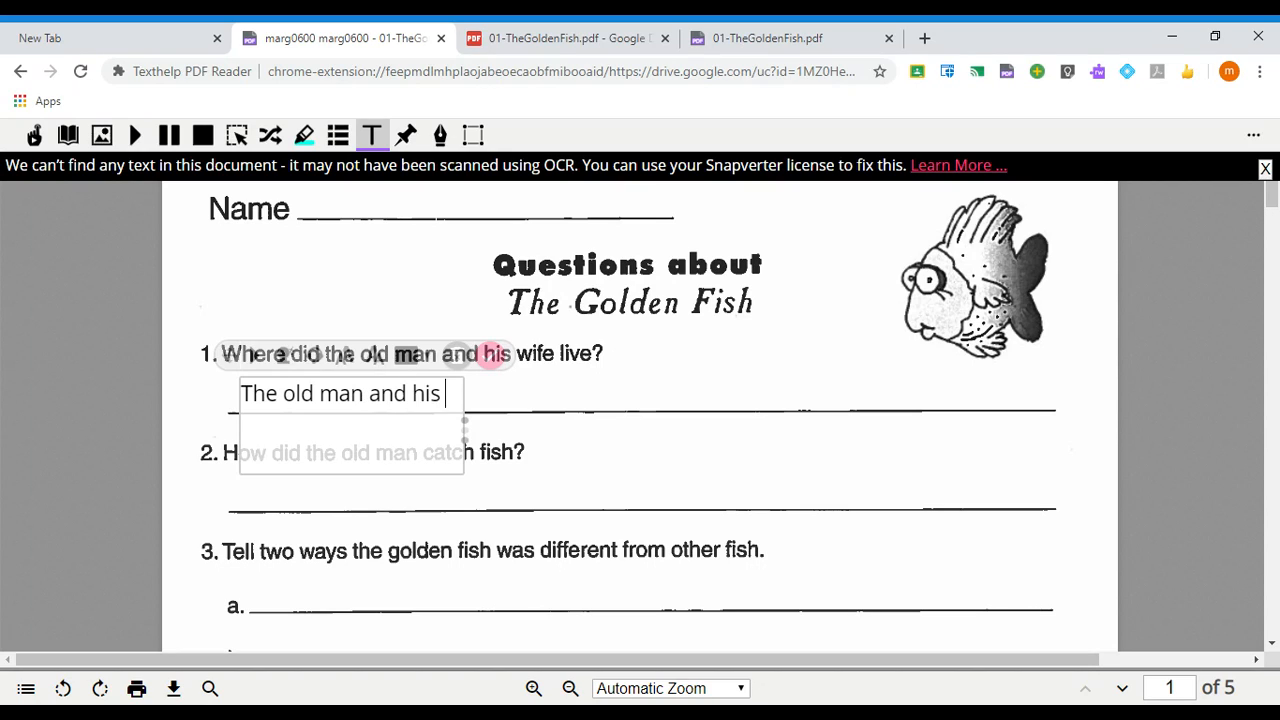
type("wife")
type(" lif")
type("ved")
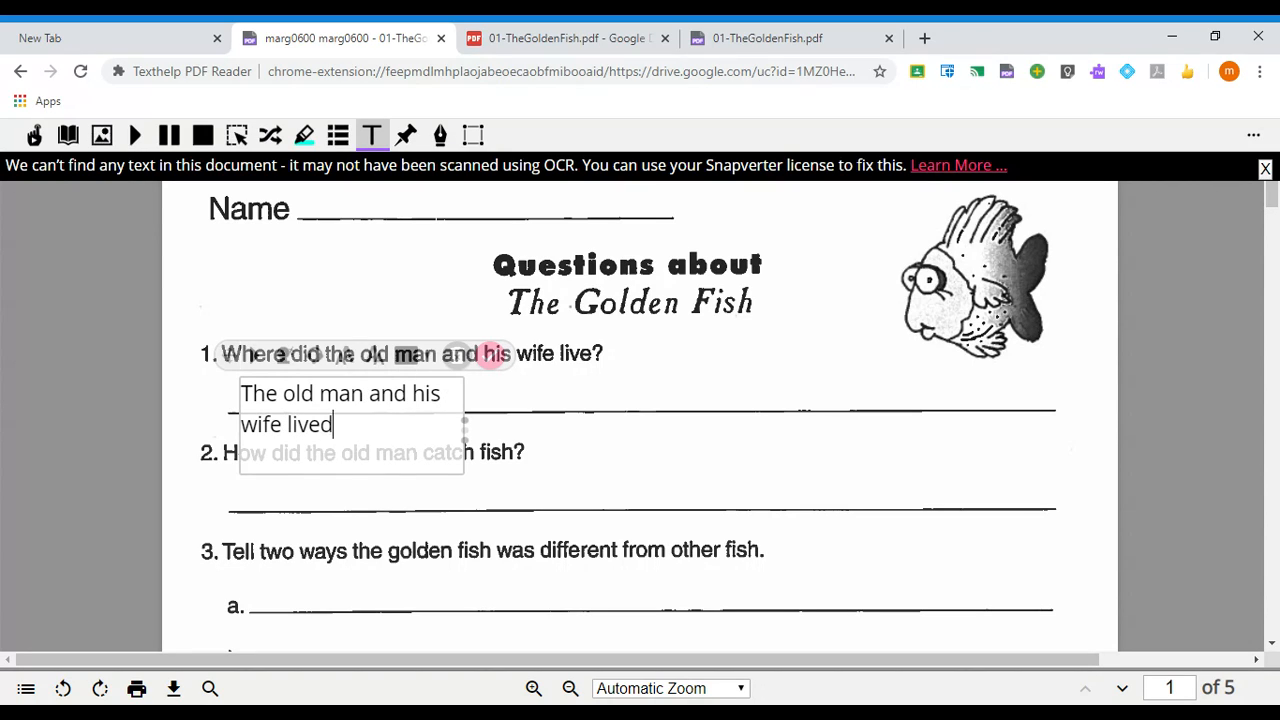
type(" by the sea.")
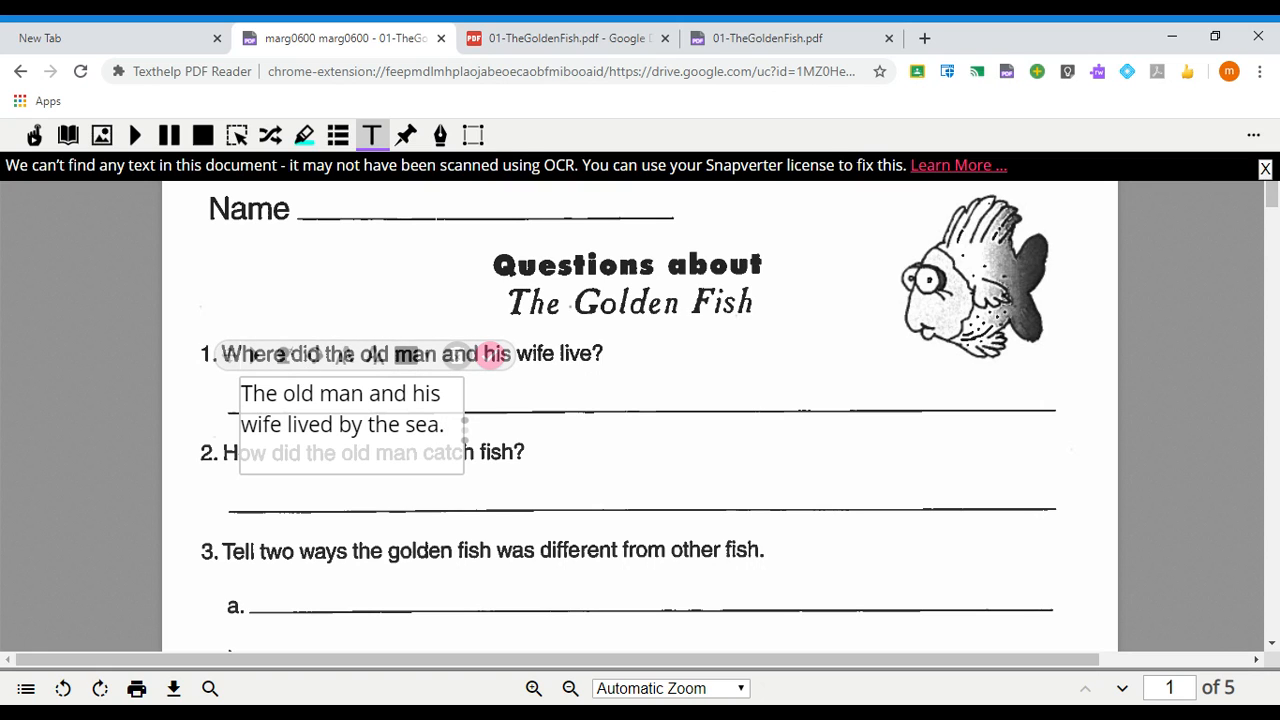
left_click_drag(467, 427, 749, 451)
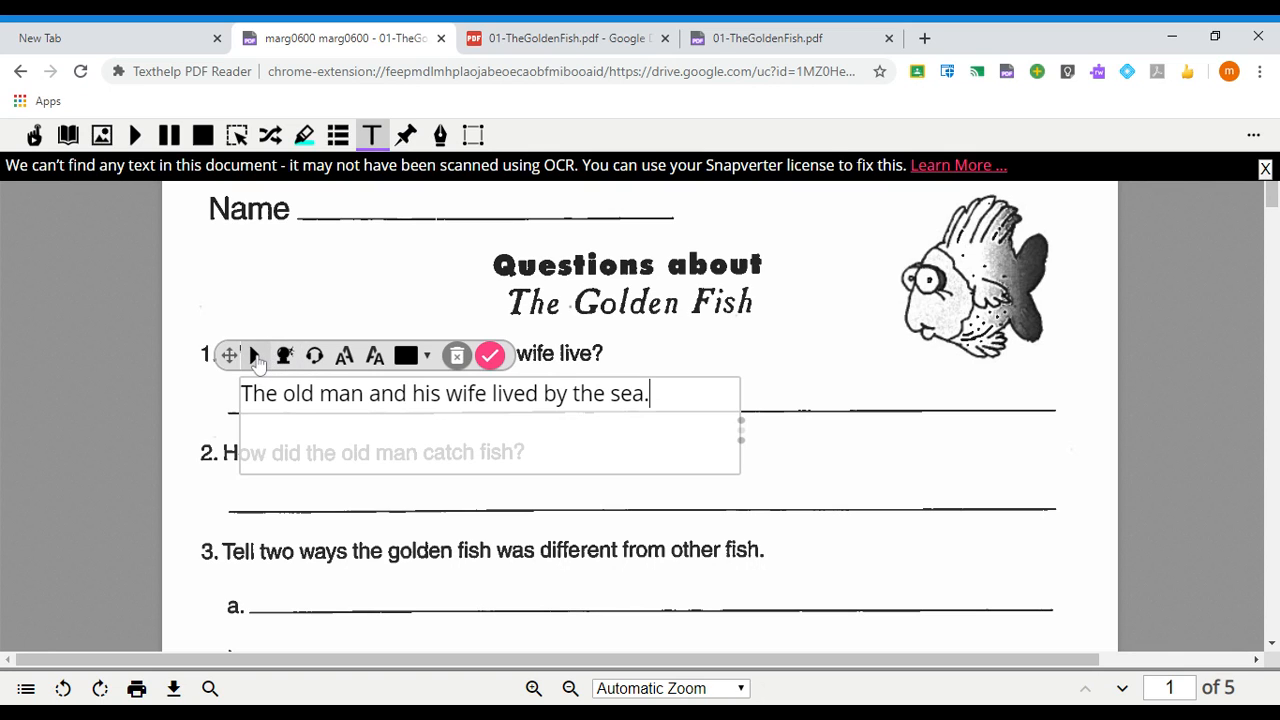
- Hear the answer read aloud, resize it to fit one line, keep it black, and commit it
left_click(255, 357)
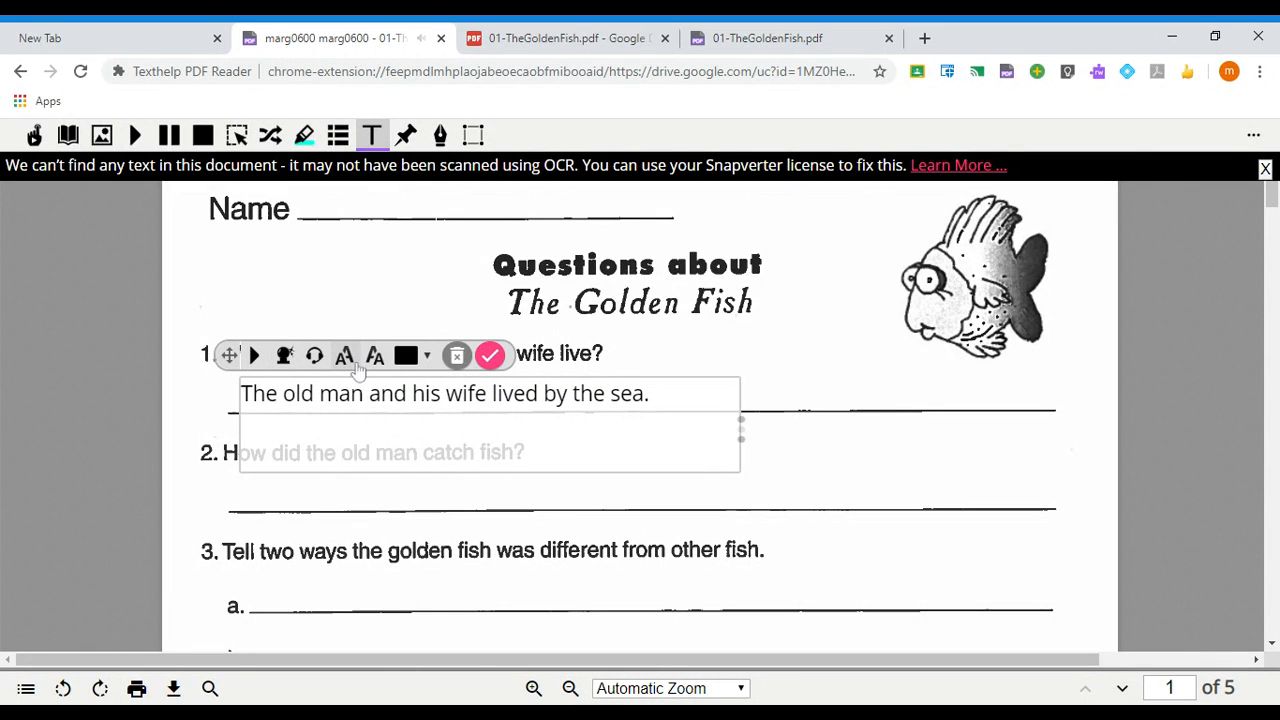
left_click(352, 368)
left_click(352, 368)
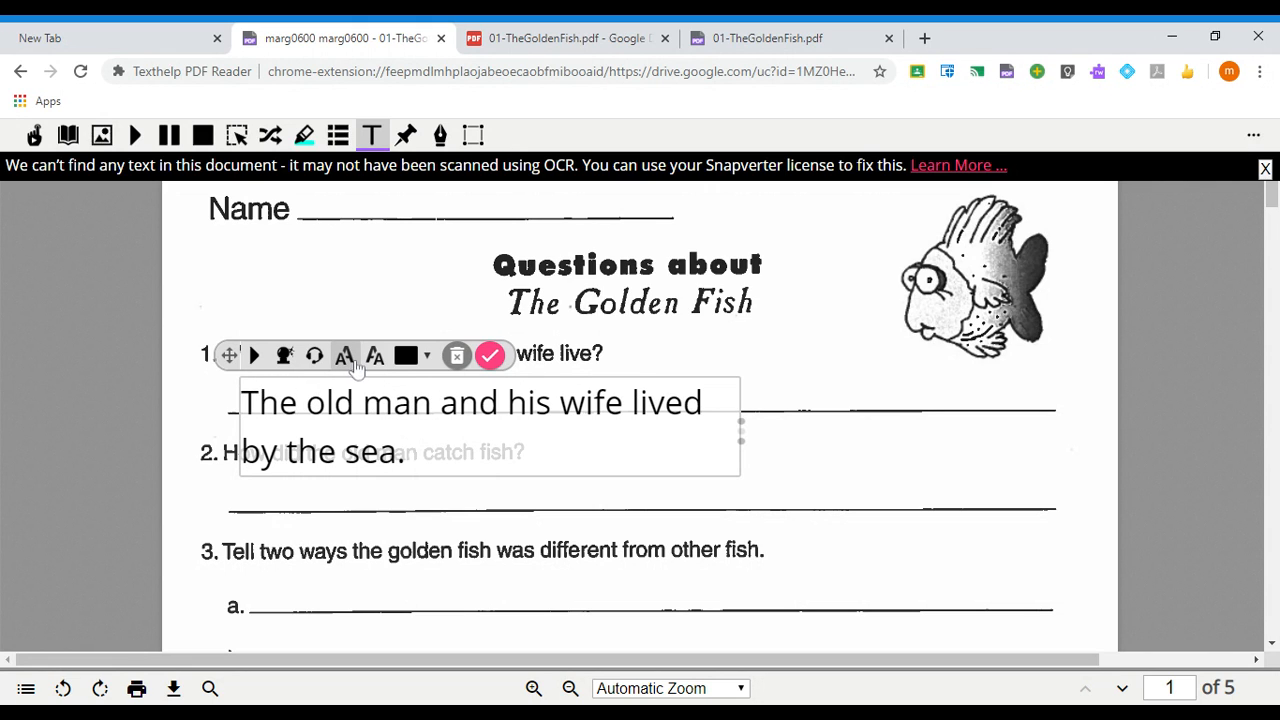
left_click(376, 360)
left_click(376, 360)
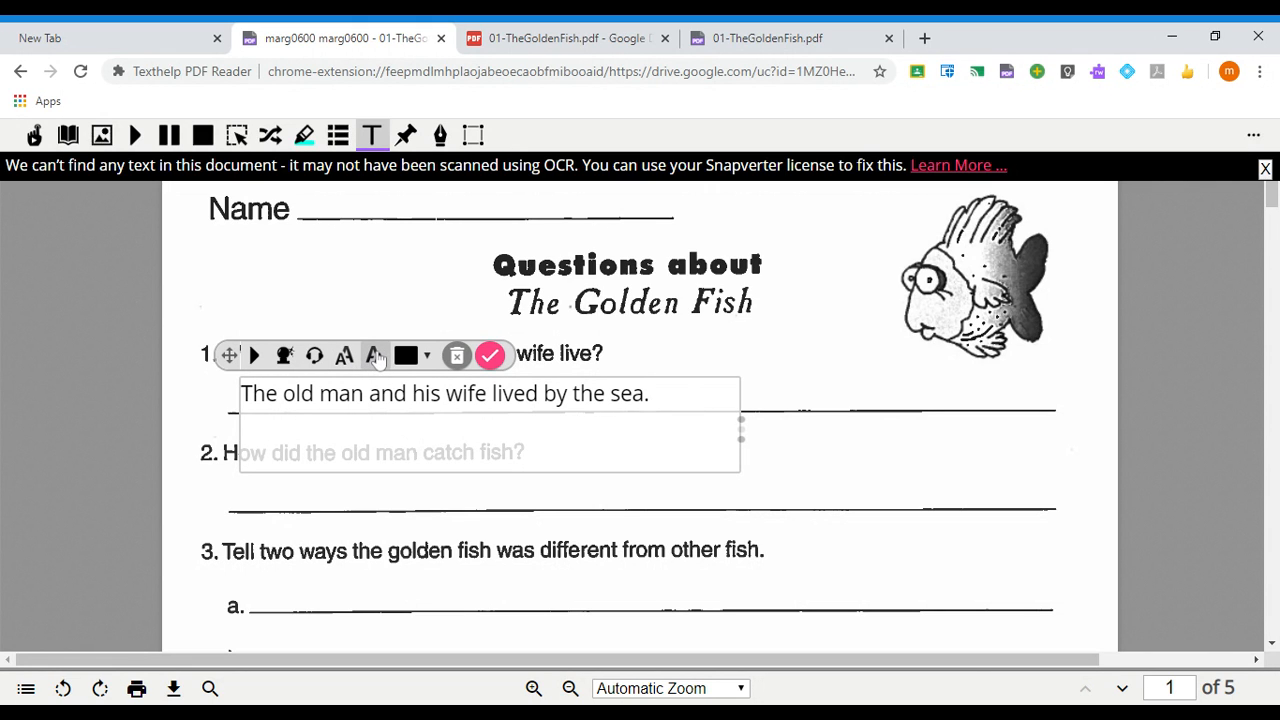
left_click(427, 357)
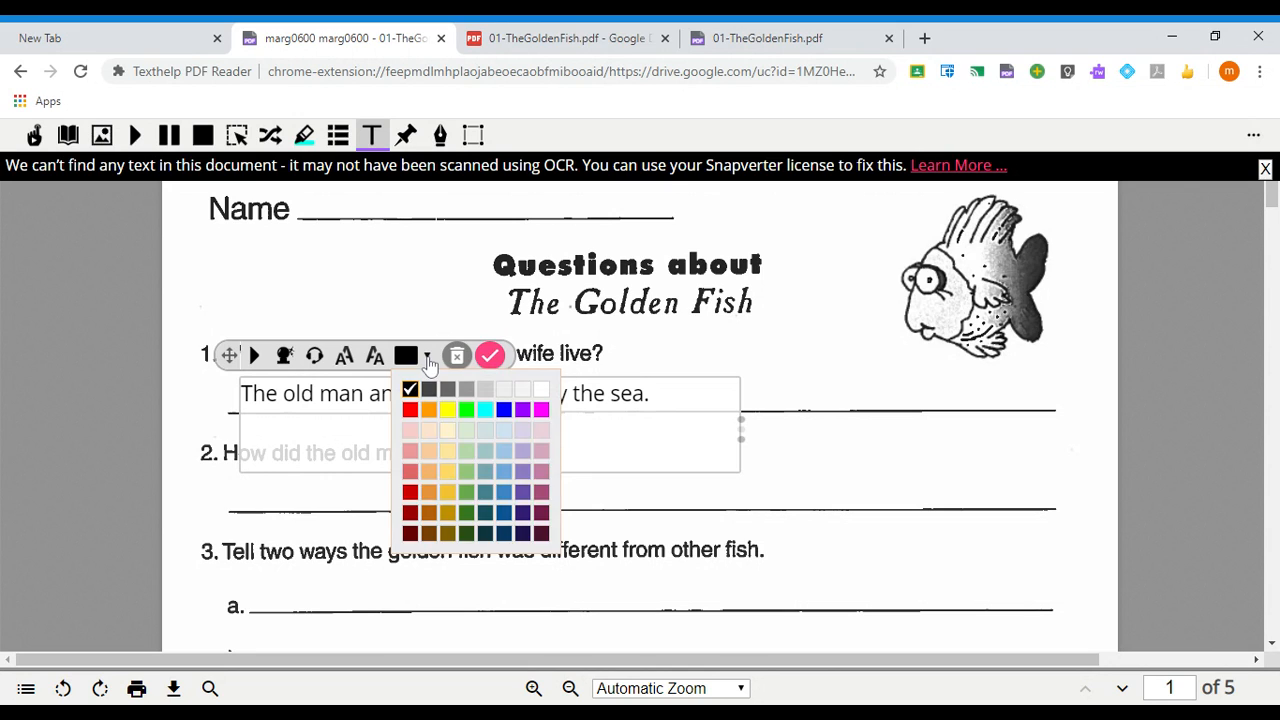
left_click(430, 363)
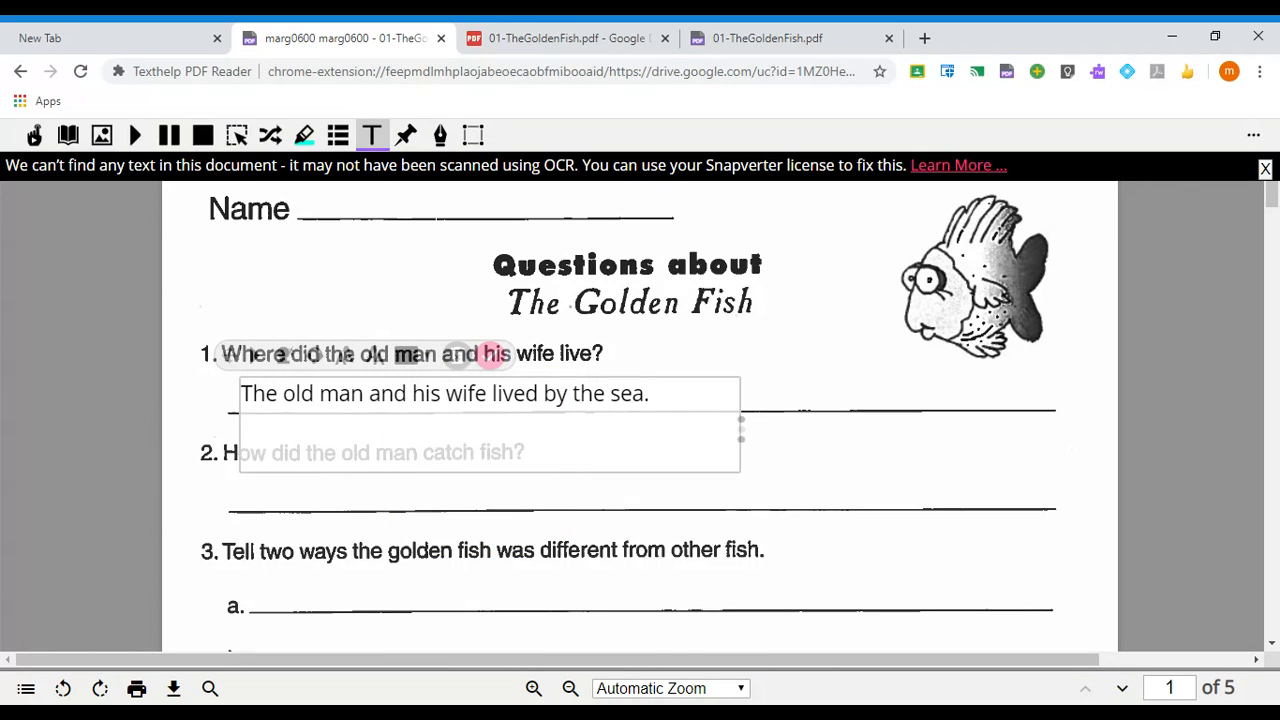
mouse_move(405, 368)
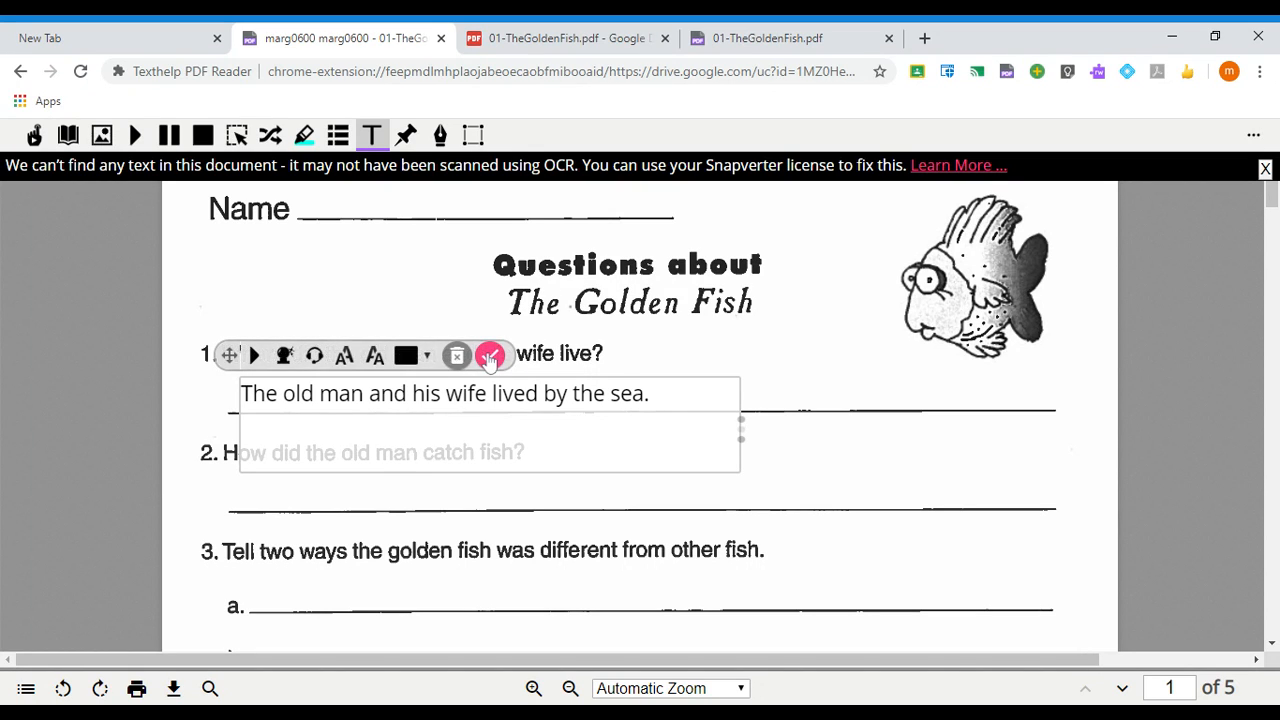
left_click(489, 357)
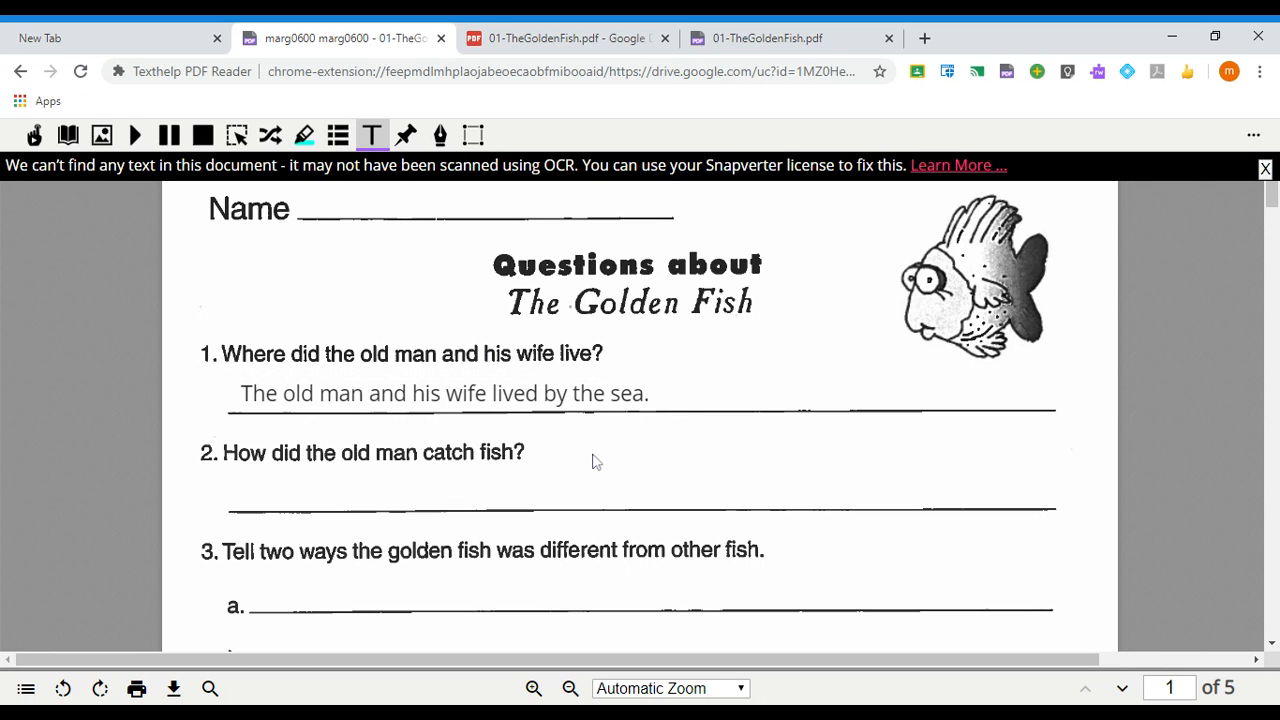
- Scroll down the worksheet and return to the Classroom assignment
scroll(593, 461, "down", 8)
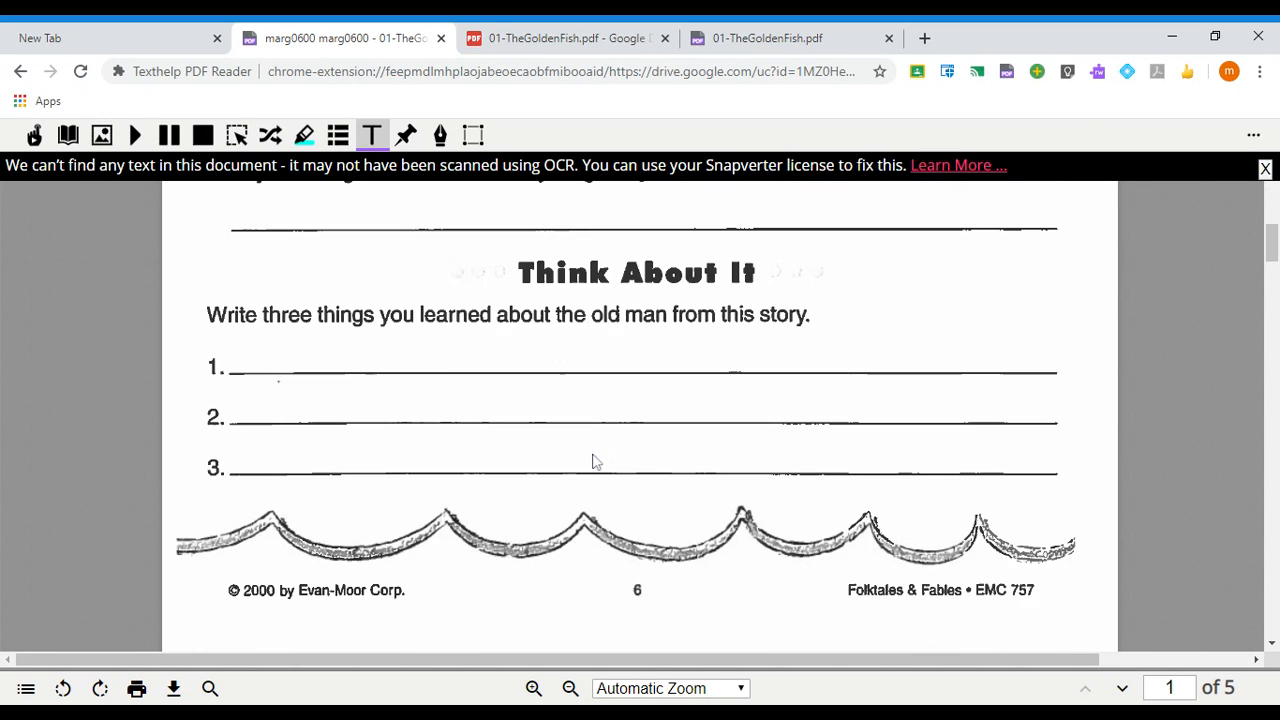
scroll(593, 461, "down", 3)
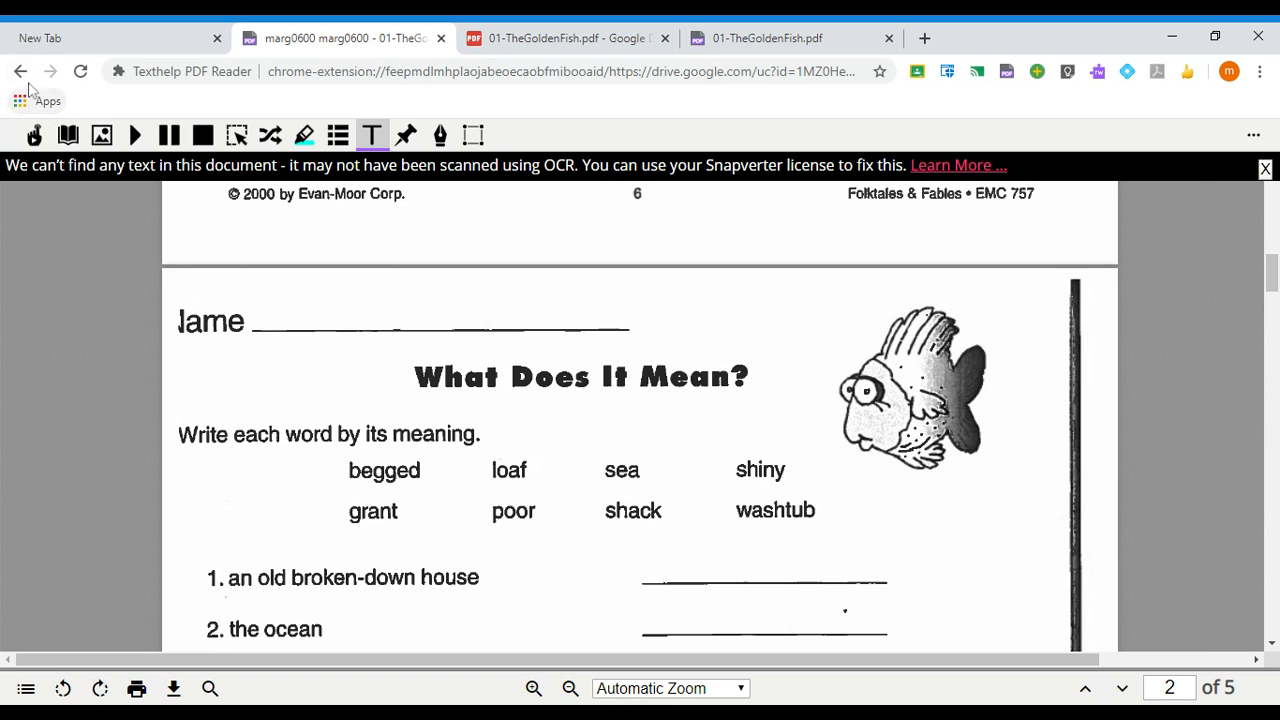
left_click(20, 72)
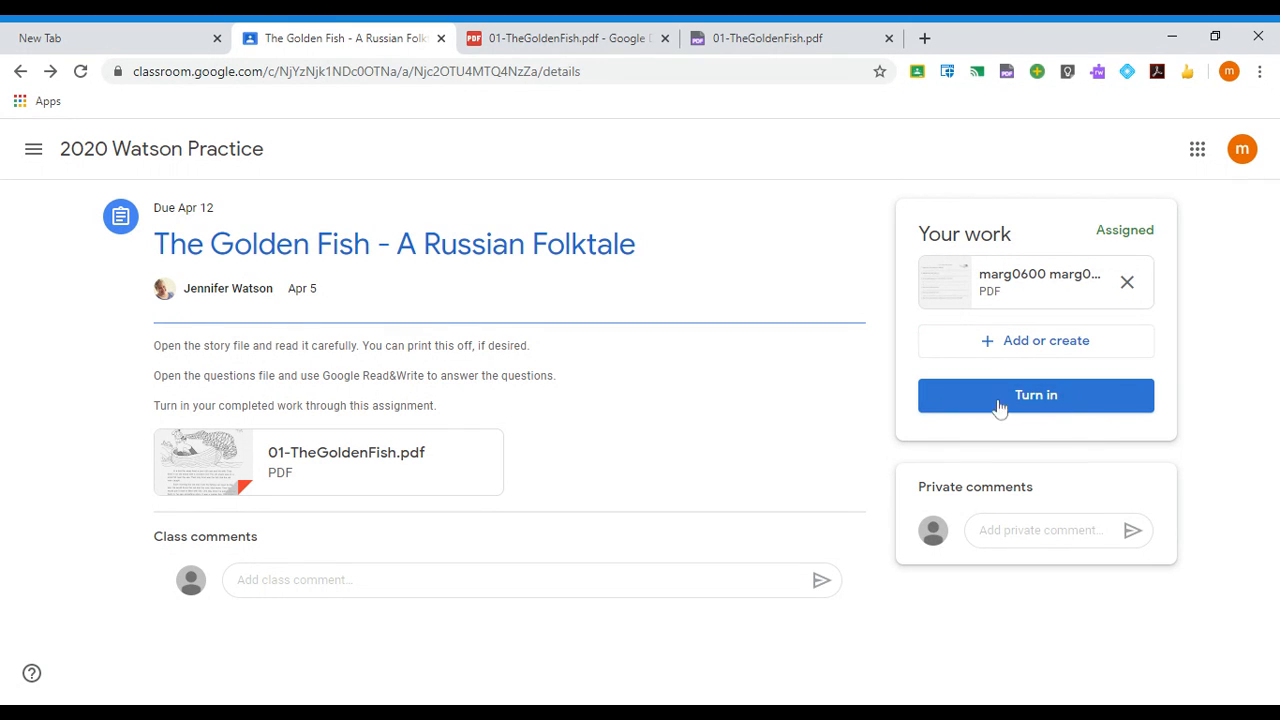
- Turn in the Golden Fish work with its PDF, then unsubmit it back to Assigned
left_click(1040, 400)
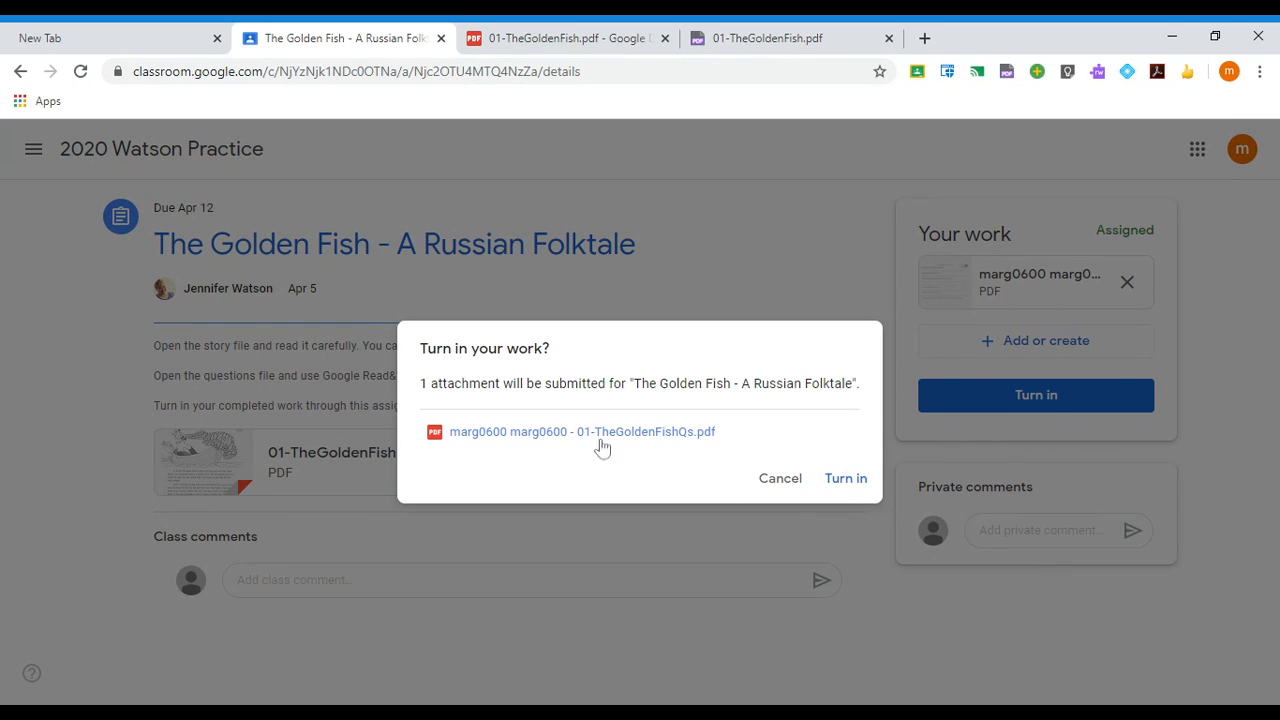
left_click(850, 480)
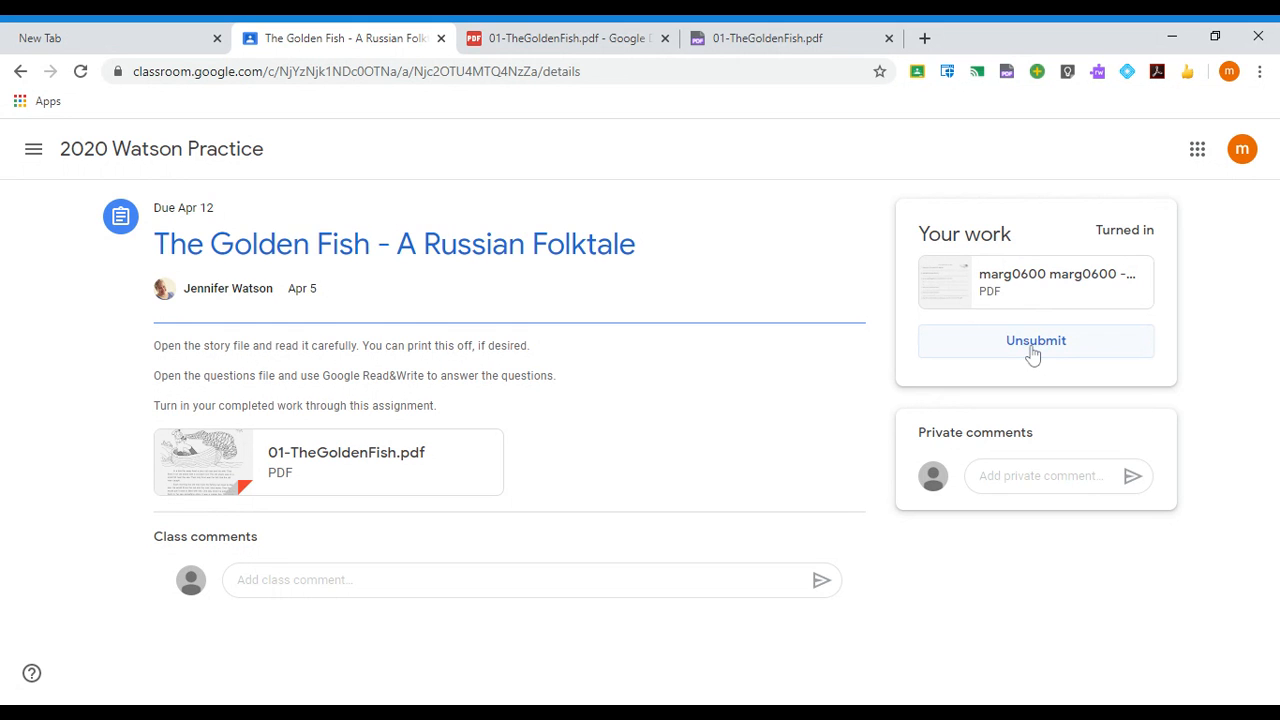
left_click(1030, 345)
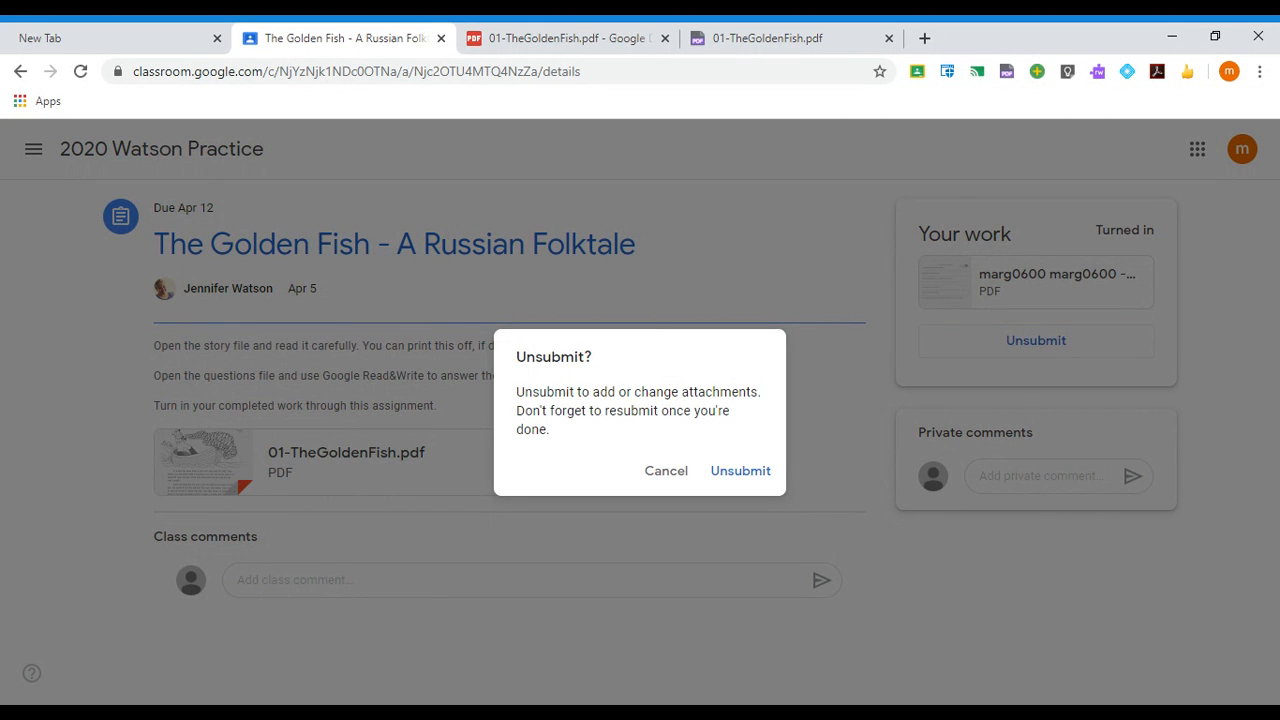
left_click(741, 472)
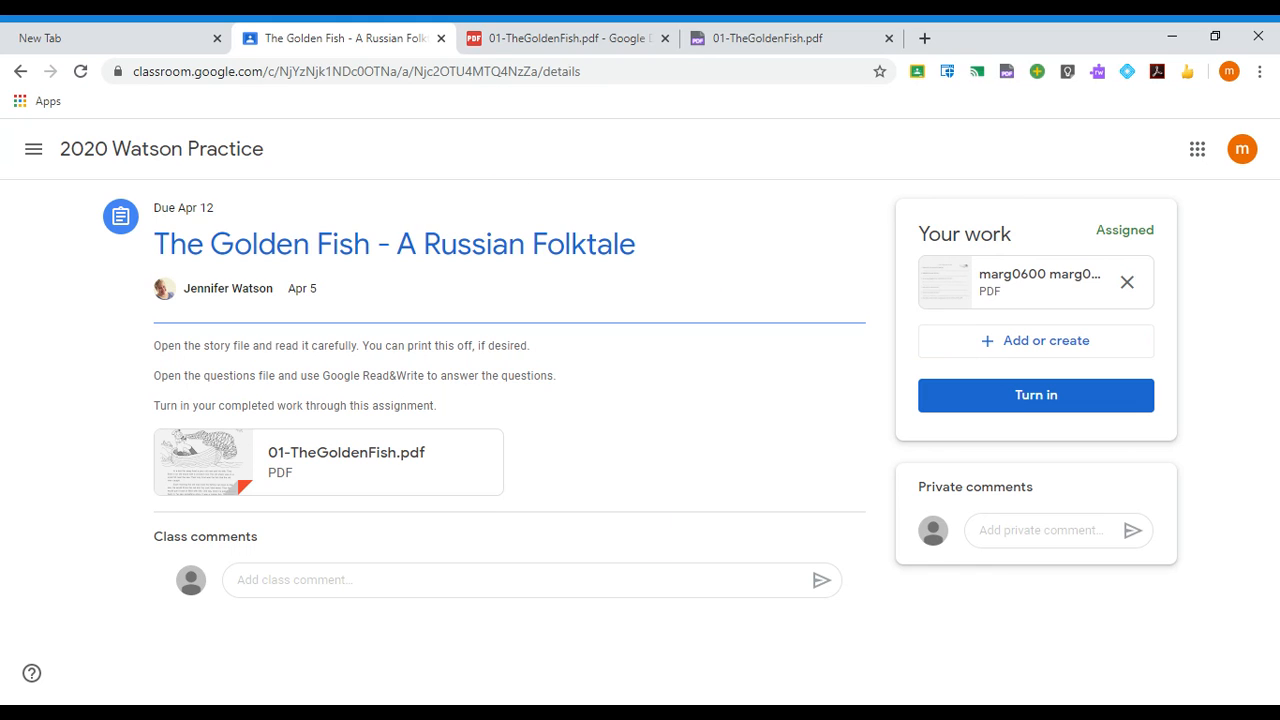
left_click(20, 71)
- Browse the class Classwork topics, then open View your work
left_click(247, 148)
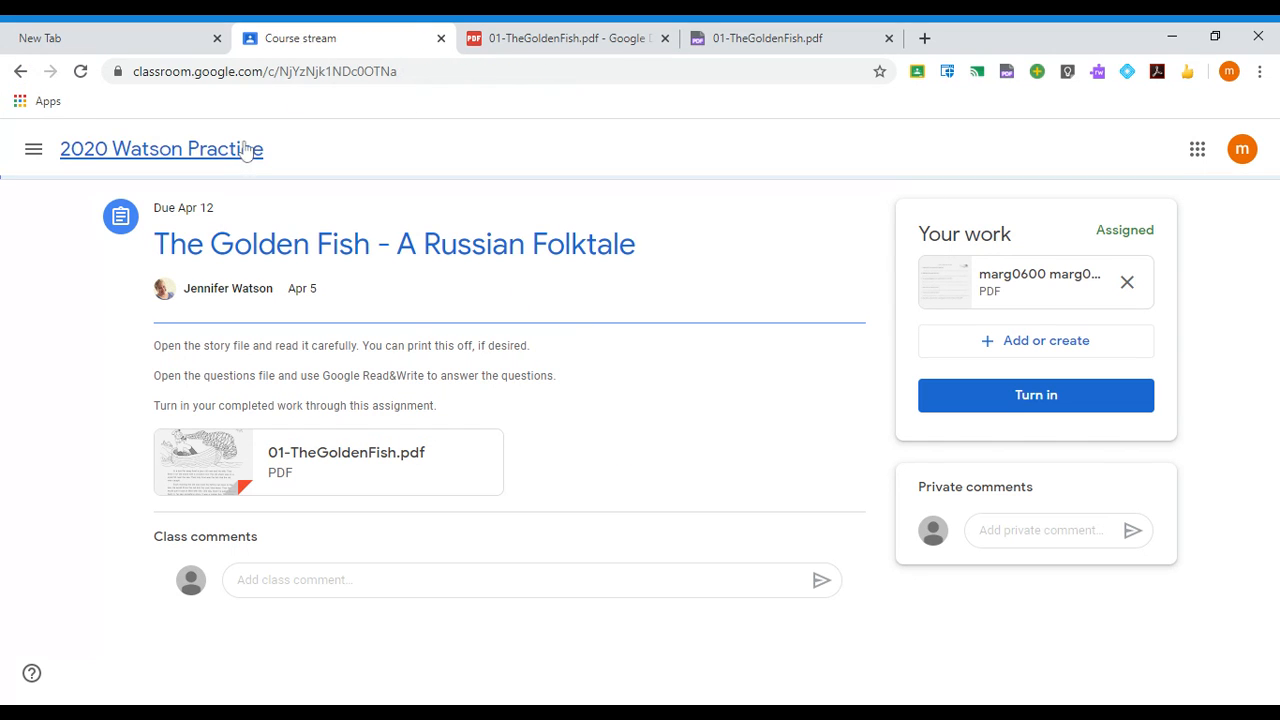
left_click(611, 158)
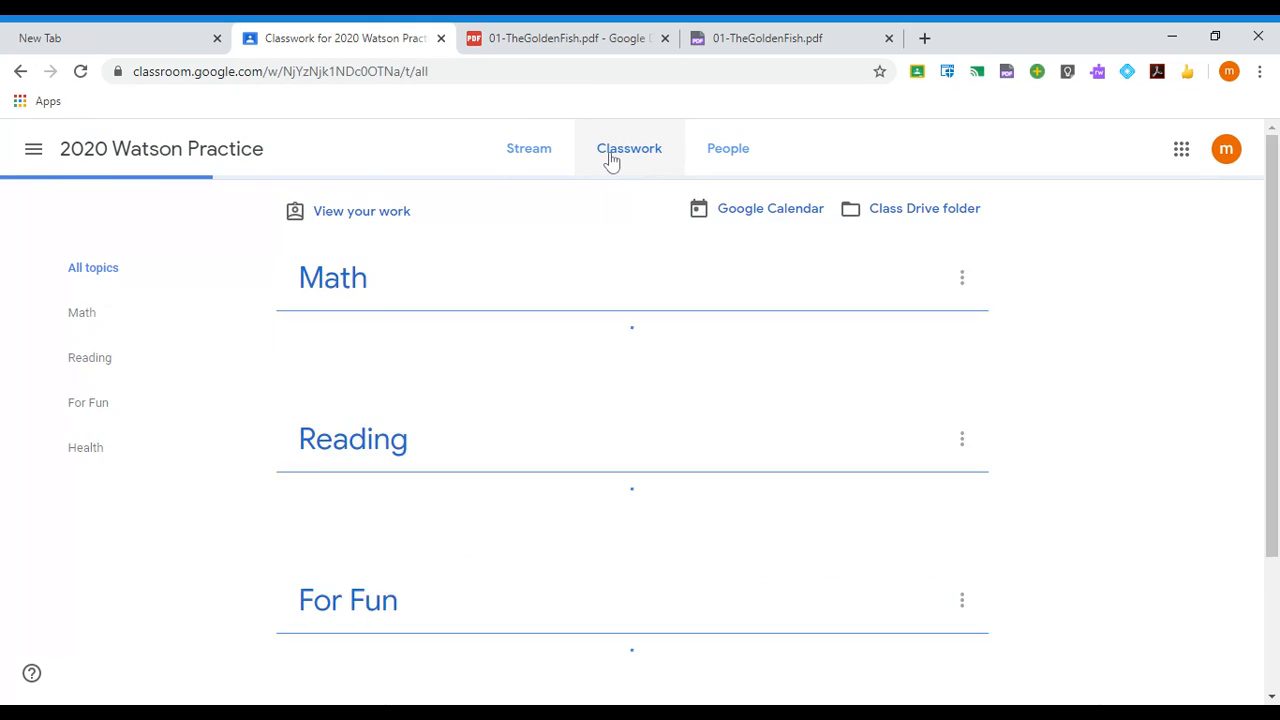
scroll(605, 430, "down", 3)
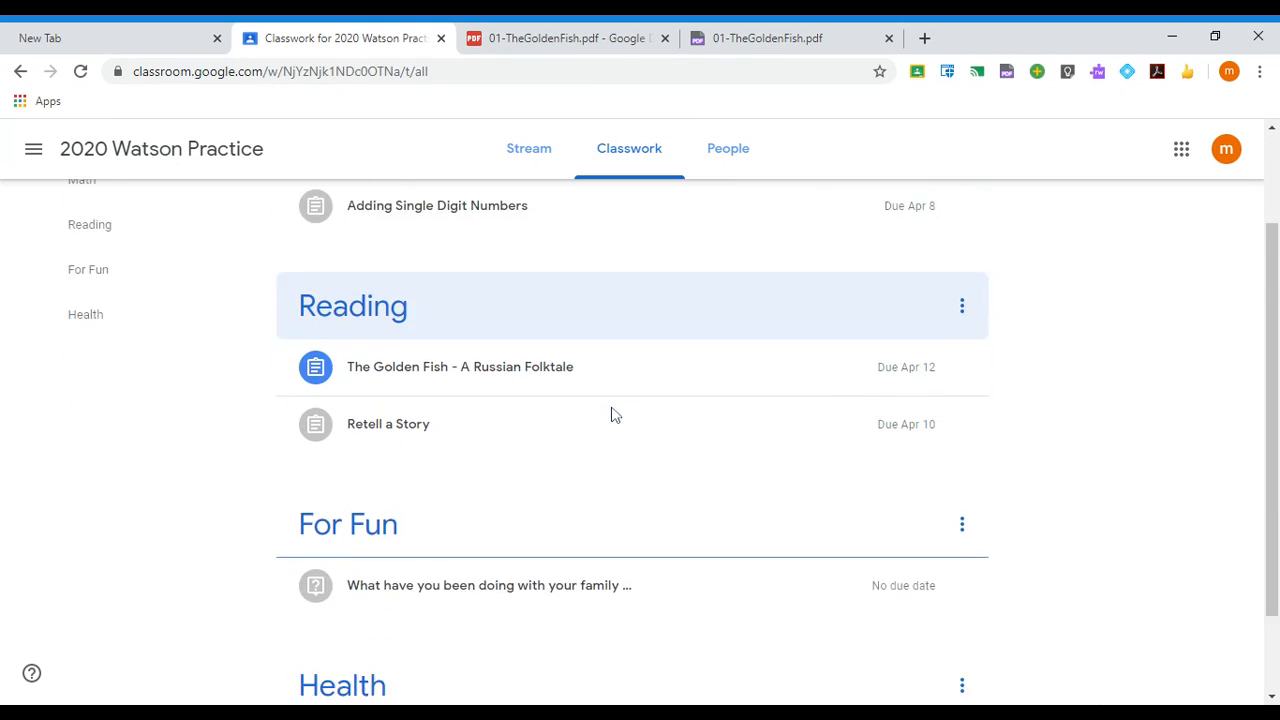
scroll(613, 415, "up", 1)
scroll(615, 415, "up", 2)
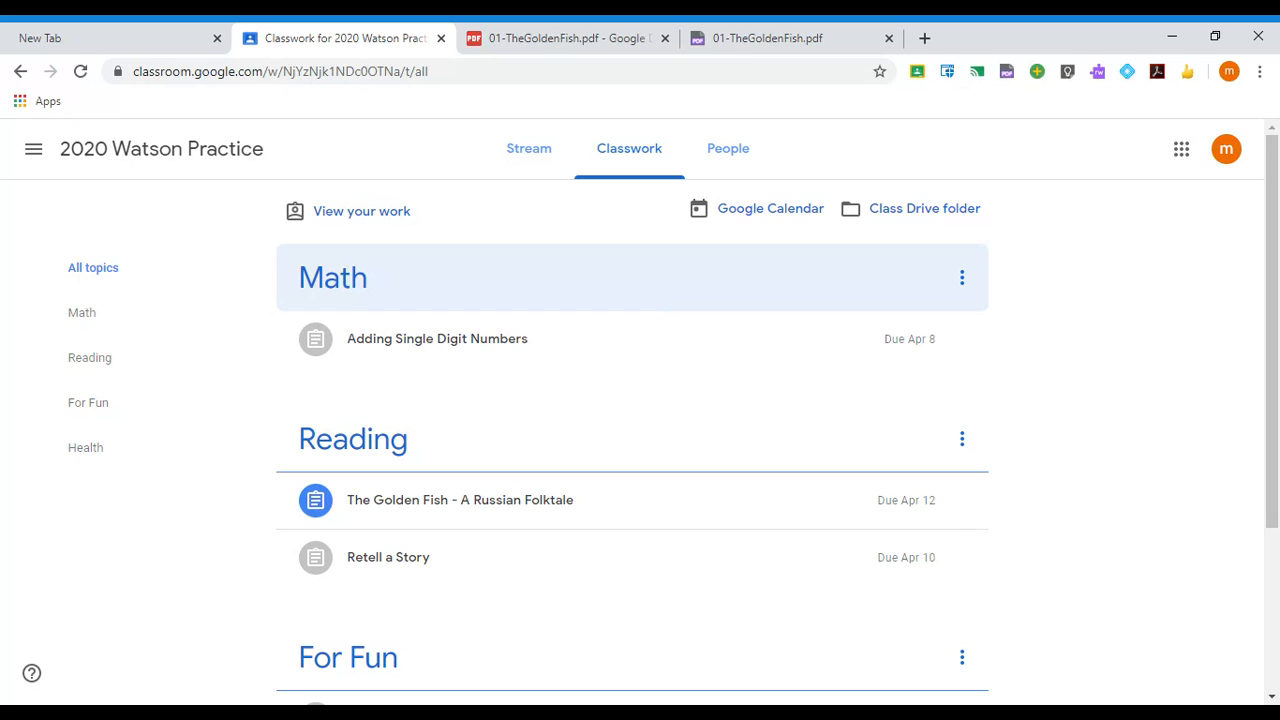
left_click(375, 220)
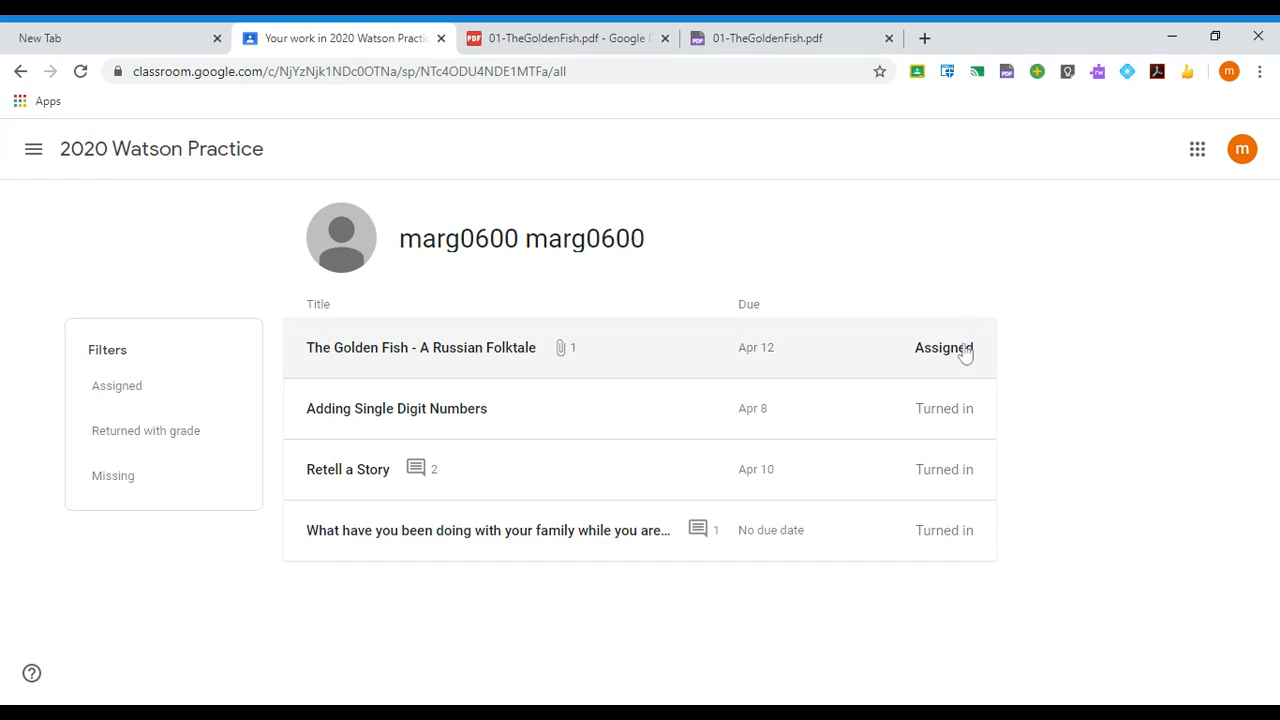
- Filter your work by Assigned, Returned with grade and Missing, then return to Classwork
left_click(124, 392)
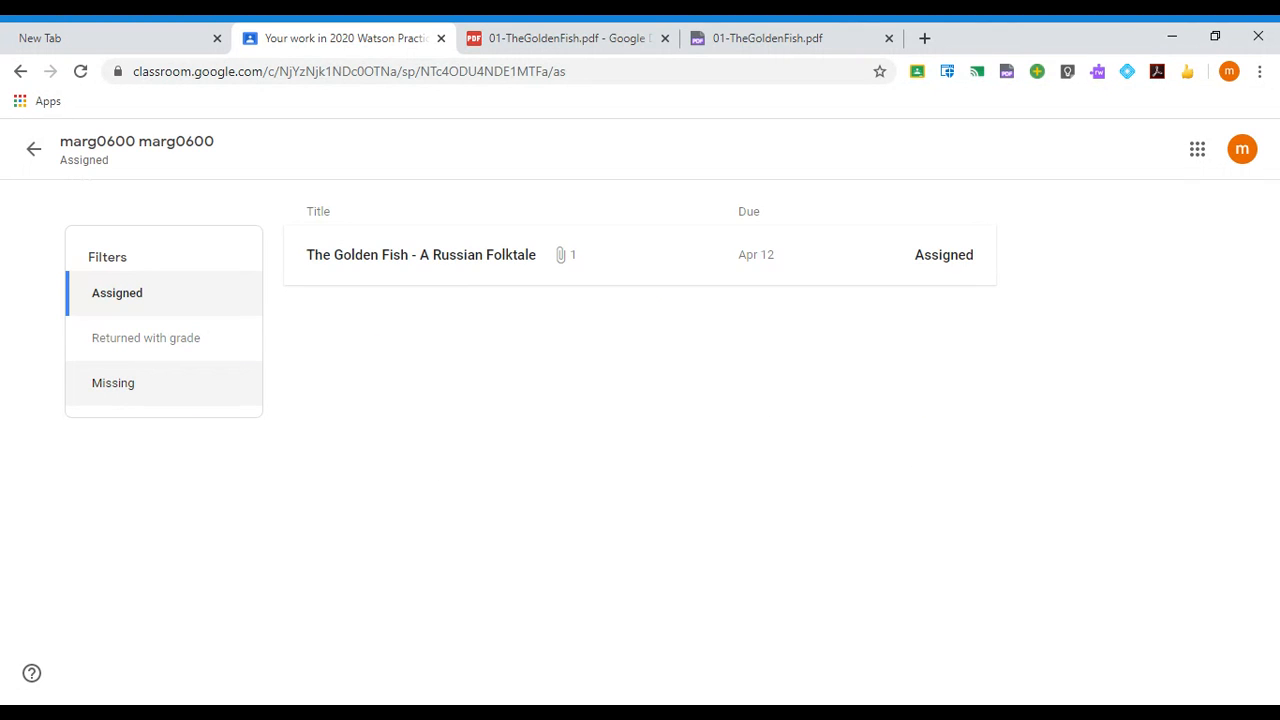
left_click(106, 338)
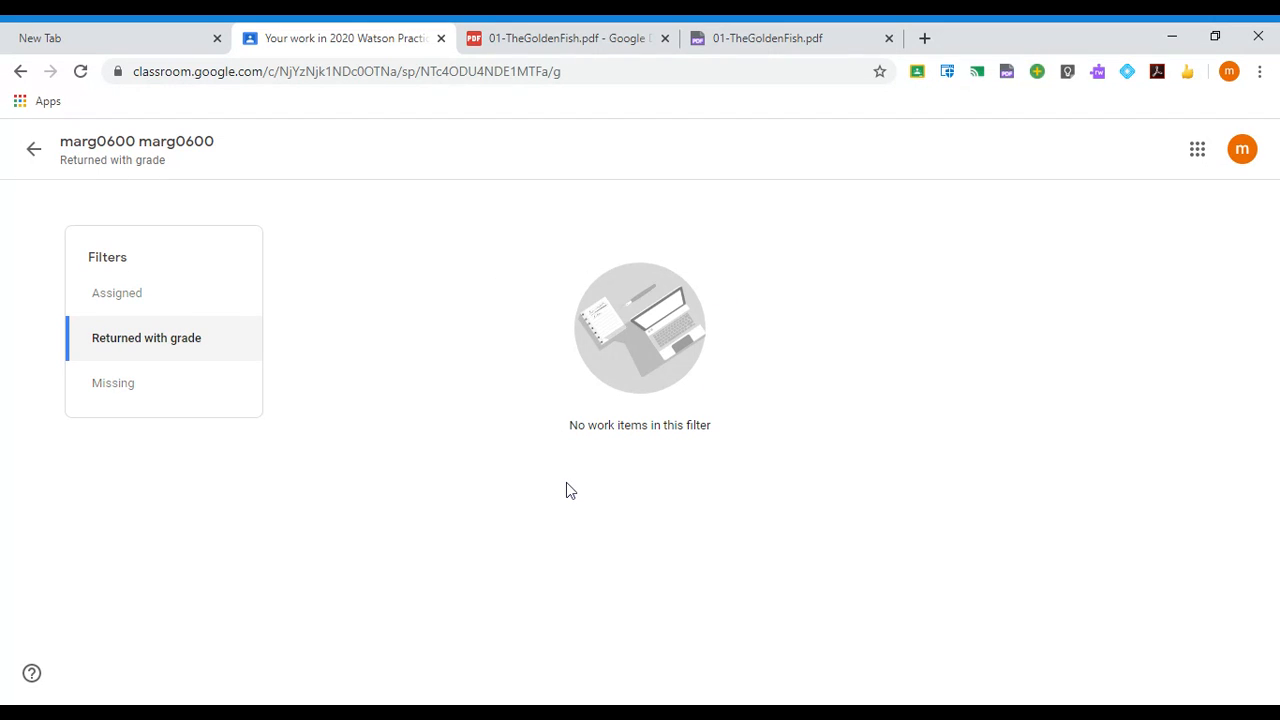
left_click(107, 388)
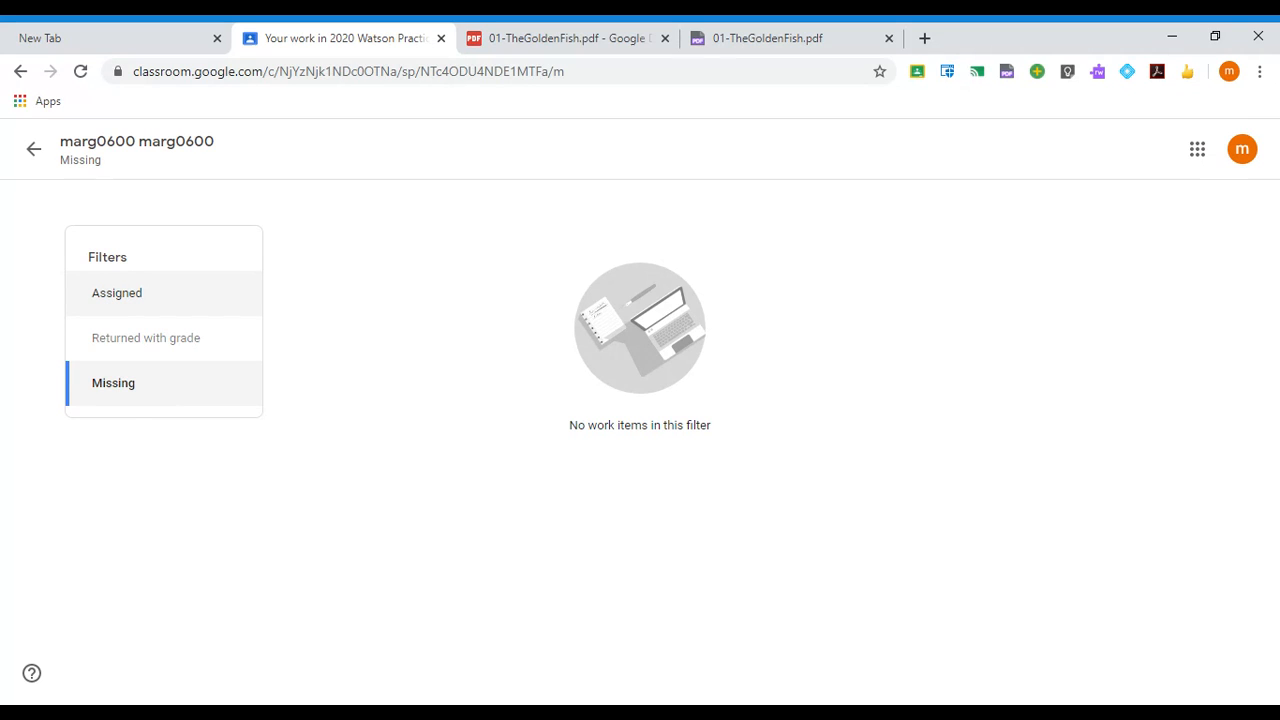
left_click(109, 294)
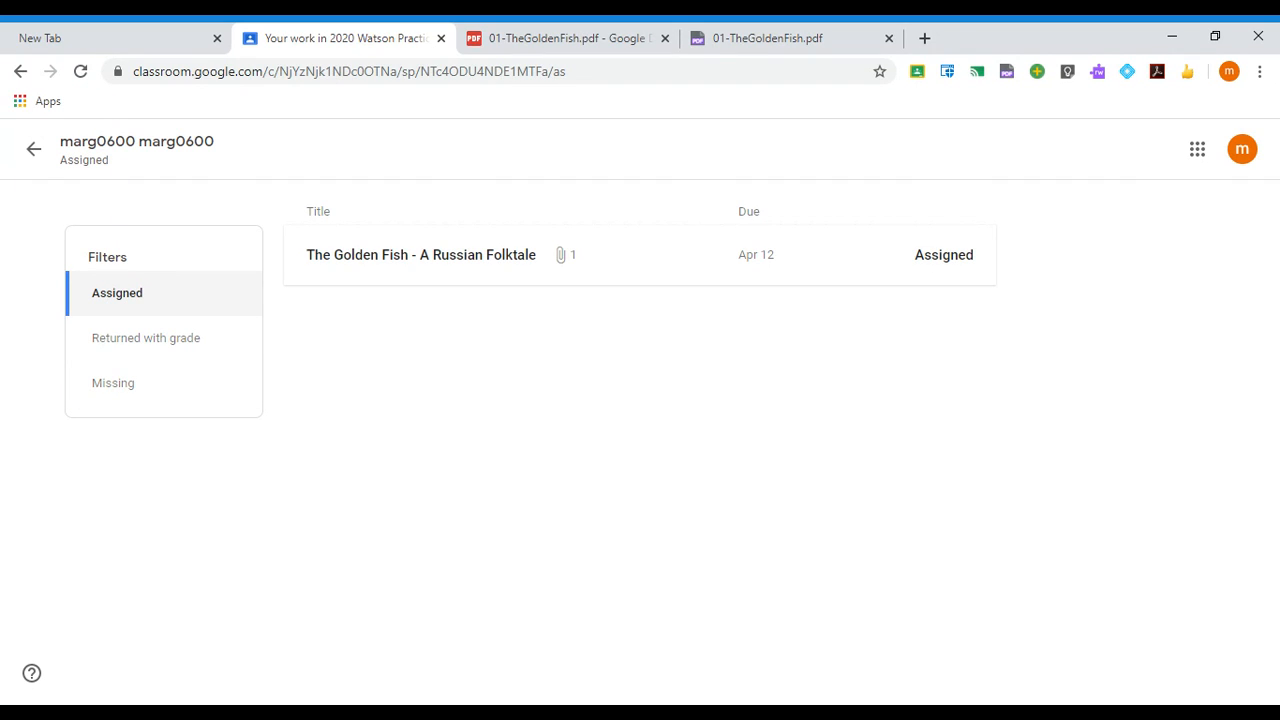
left_click(34, 149)
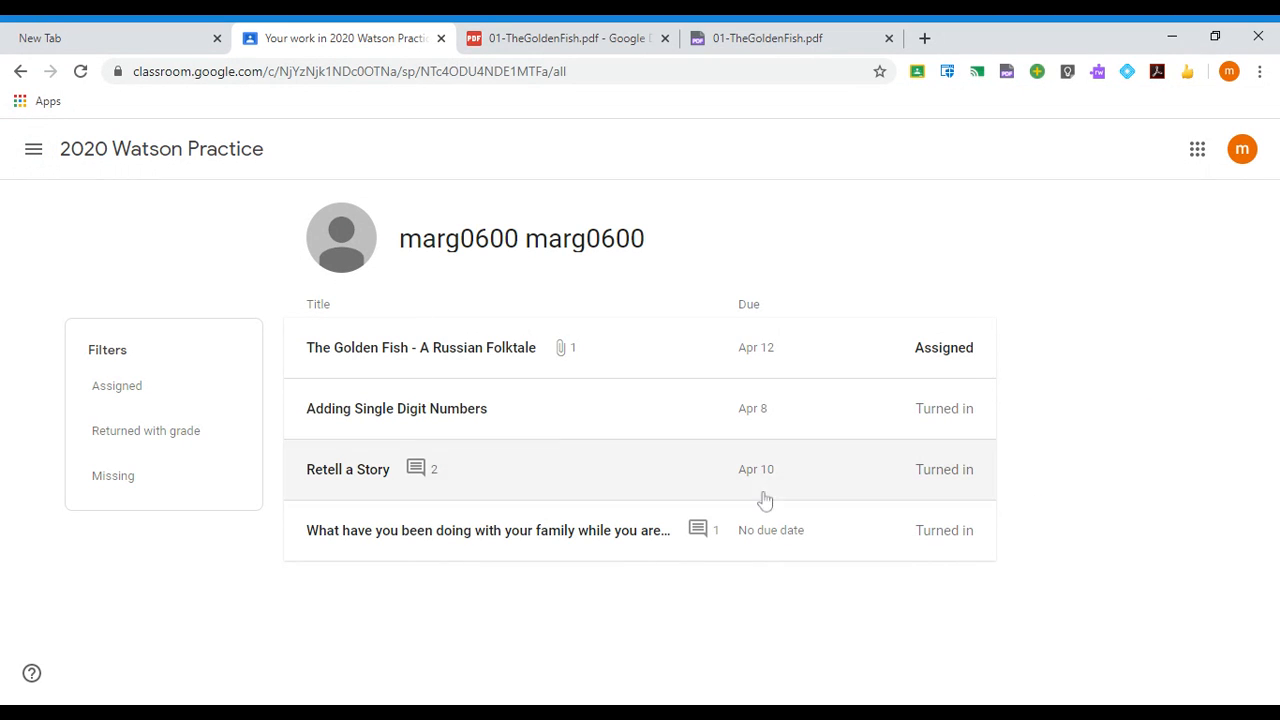
left_click(190, 148)
left_click(634, 160)
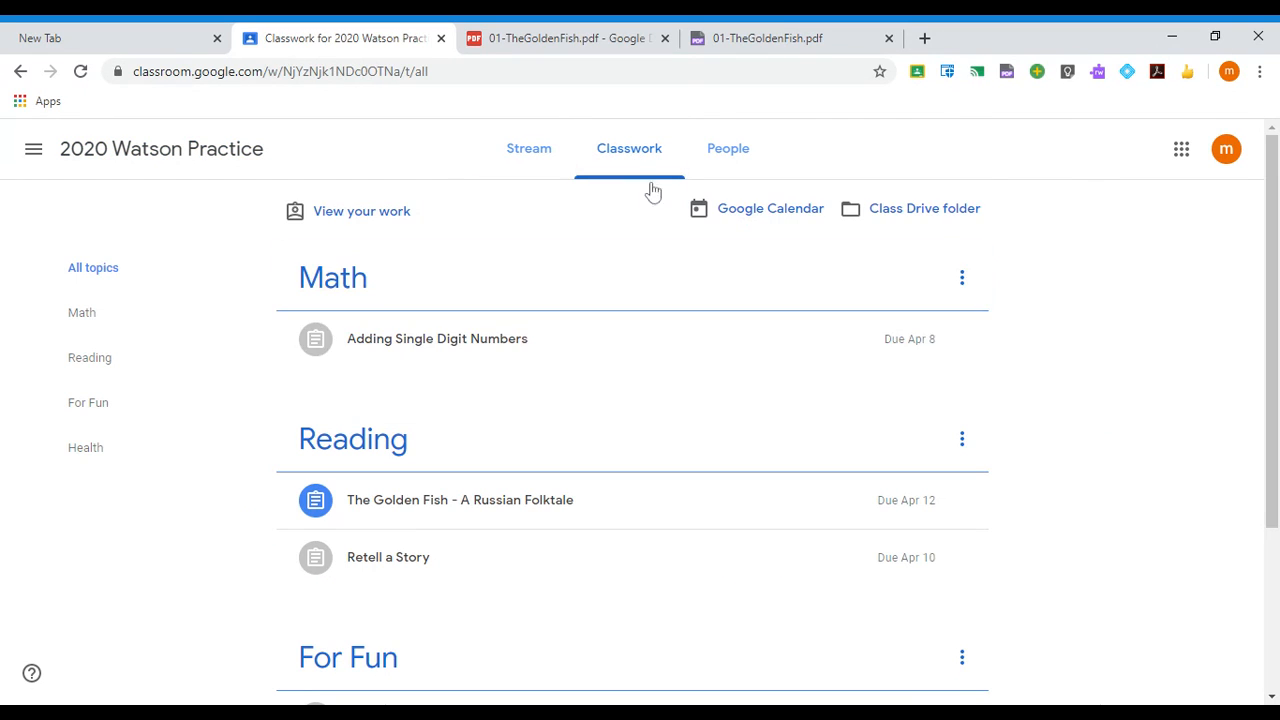
- Open the class Google Calendar, view Thursday 9's Practice Meet #2, then return to Classwork
left_click(755, 214)
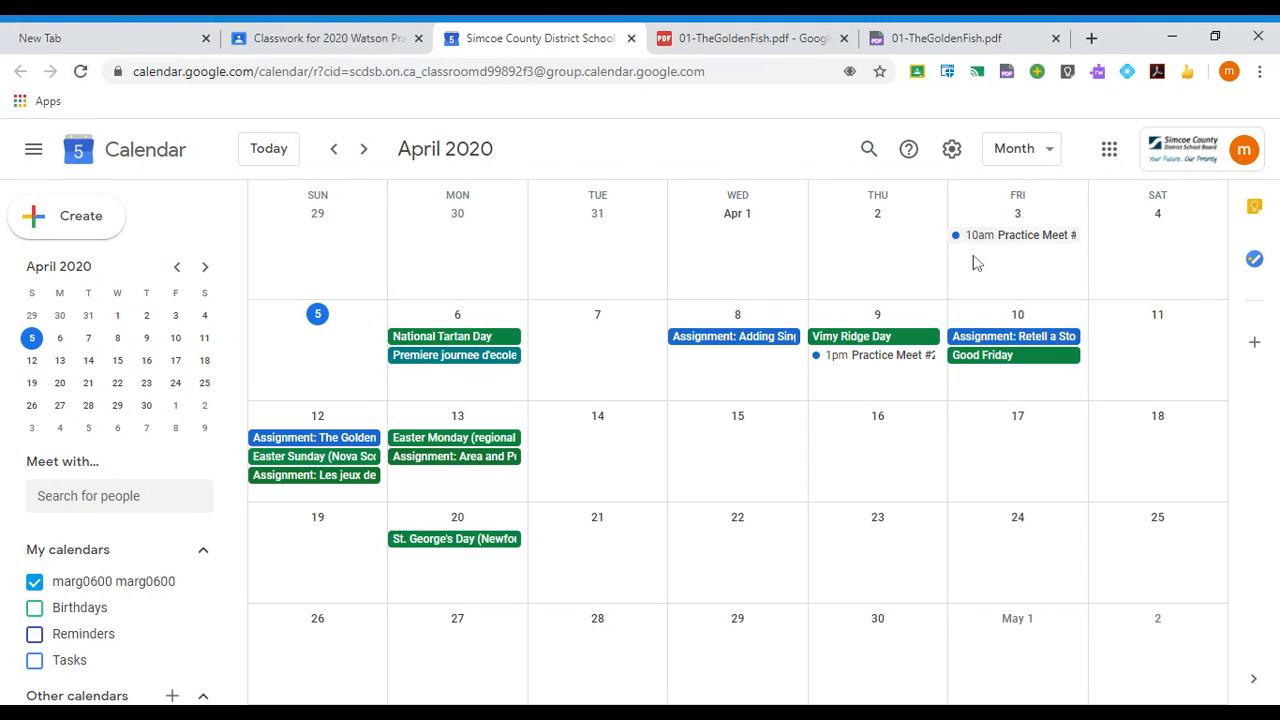
left_click(848, 362)
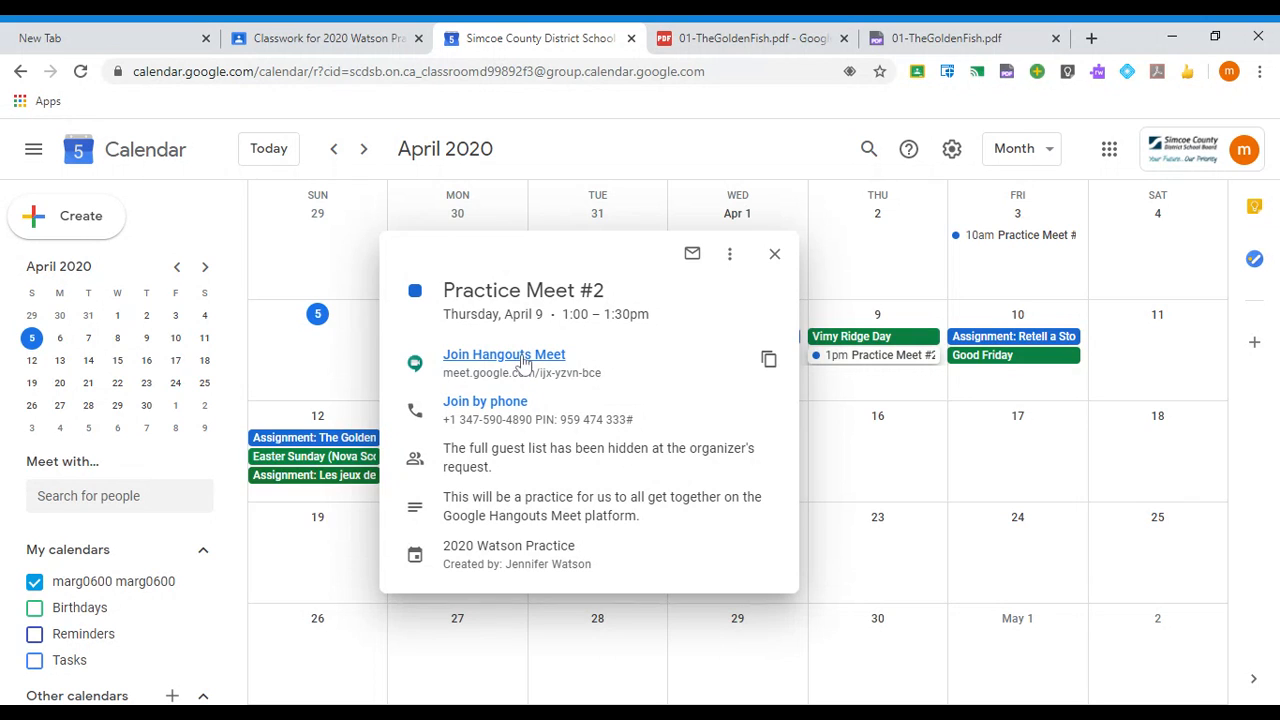
left_click(774, 253)
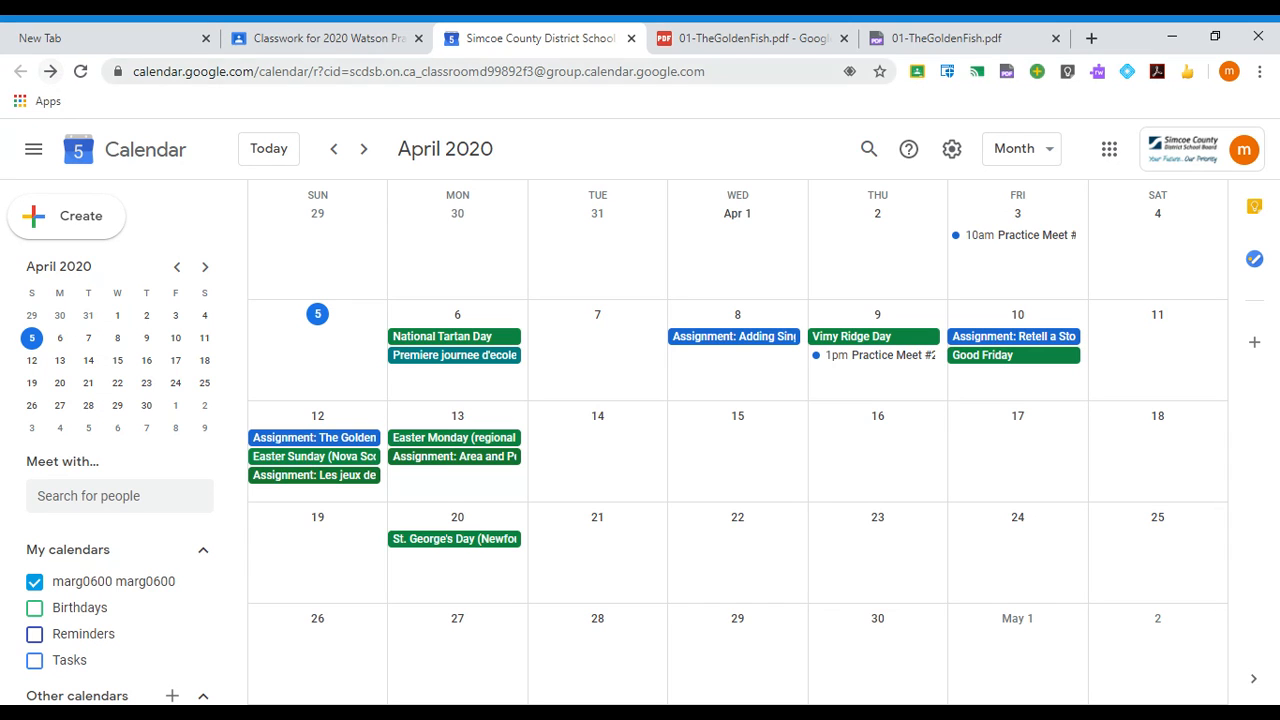
left_click(362, 40)
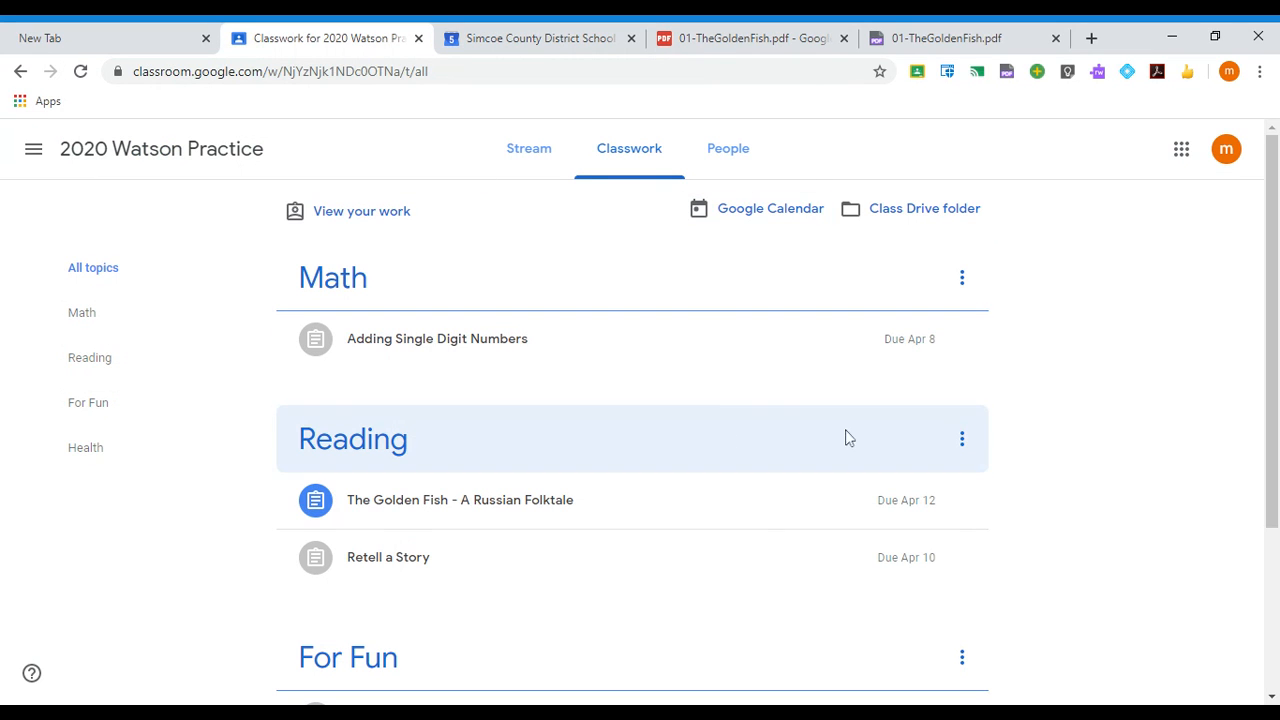